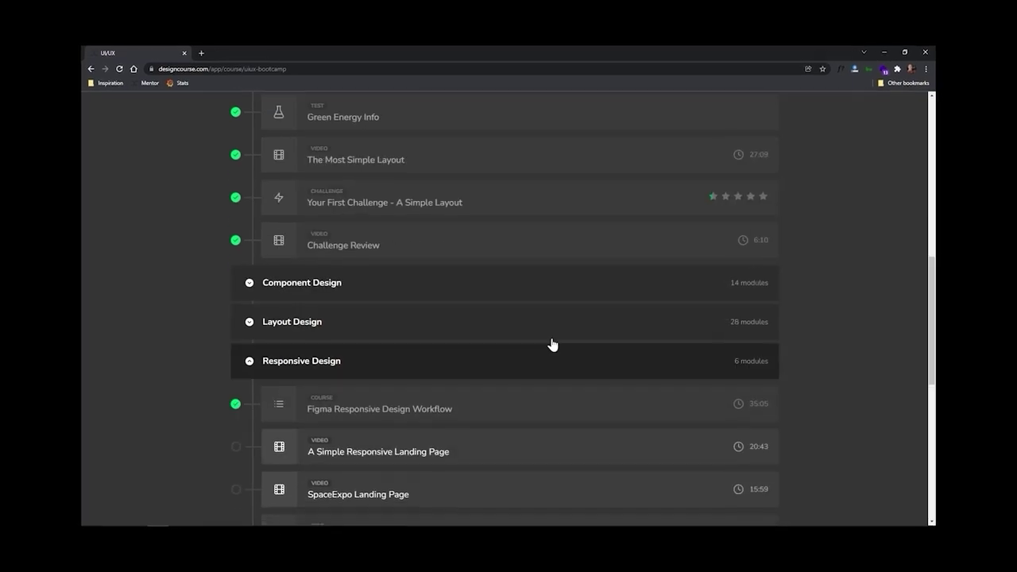
Scroll through the UI/UX bootcamp curriculum and expand its Component Design section
left_click(502, 287)
scroll(532, 318, "down", 5)
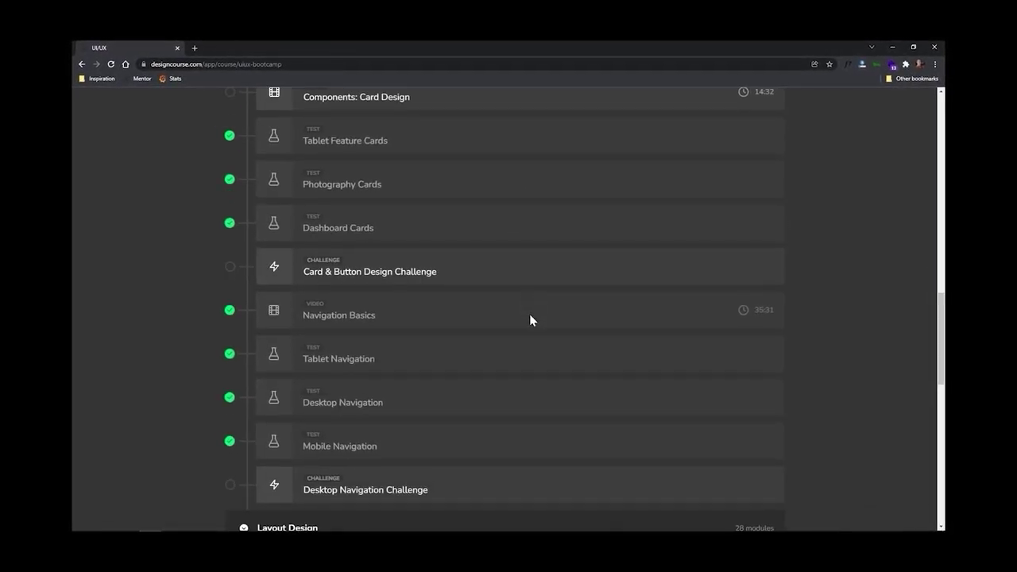
scroll(529, 318, "down", 5)
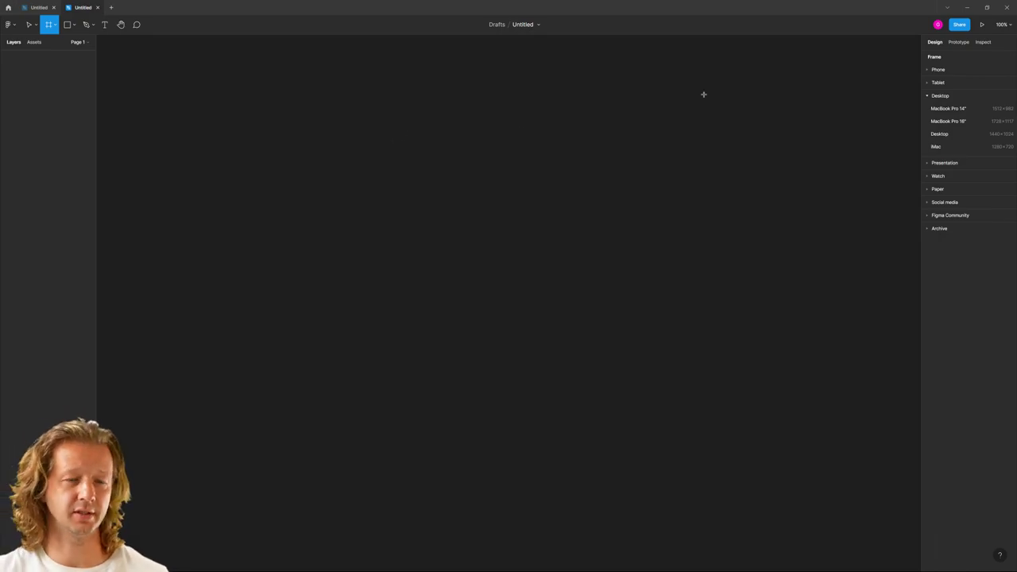
Create a 1440×1024 Desktop frame, move it up and left, and undo an accidental paste
left_click(940, 135)
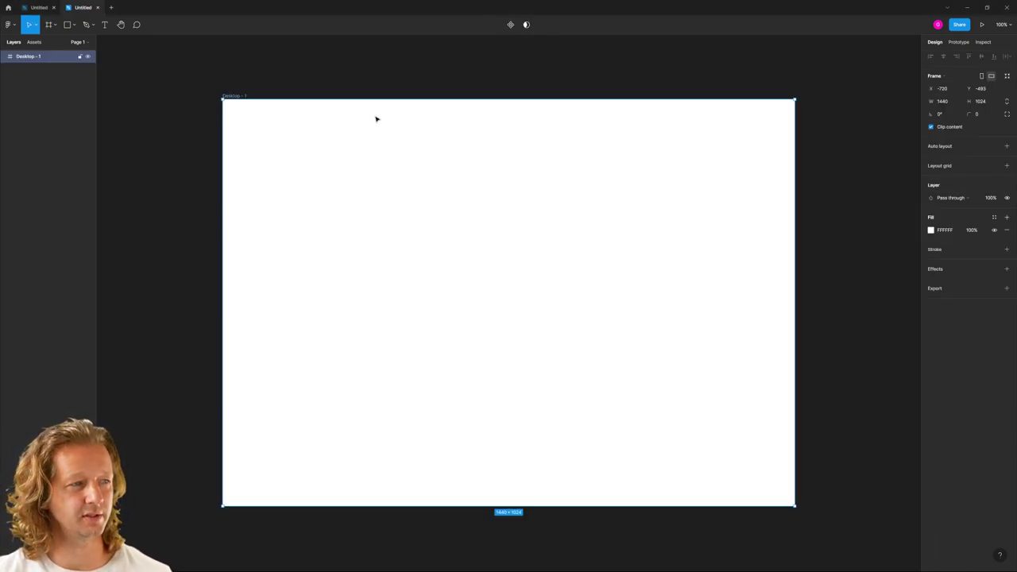
left_click_drag(233, 97, 197, 82)
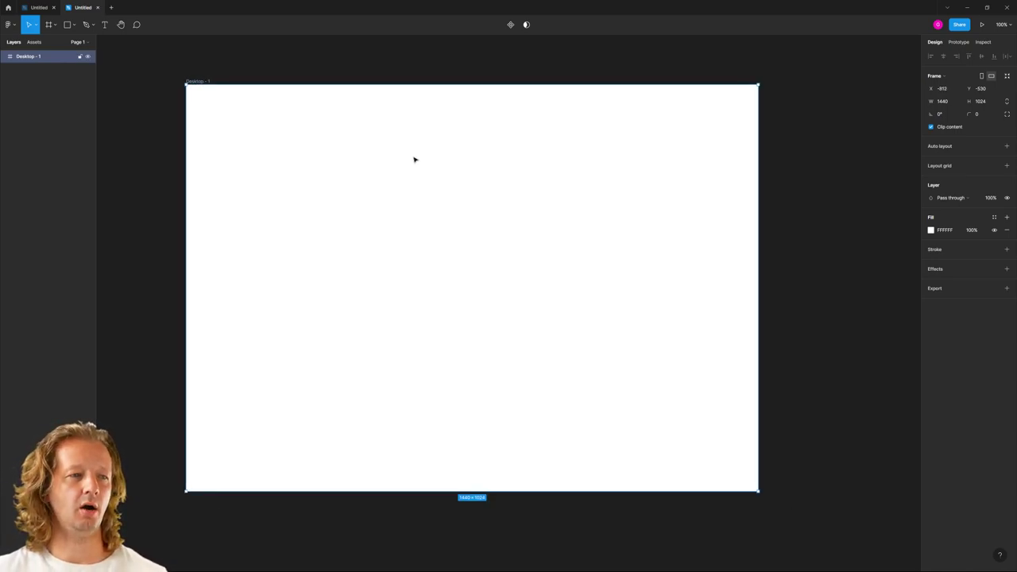
type("https://www.amazon.com/s?k=3%2F8+tripod+screw&crid=23CDX9STBSB1Q&sprefix=3%2F8+tripod+screw%2Caps%2C79&ref=nb_sb_noss_1")
key("ctrl+z")
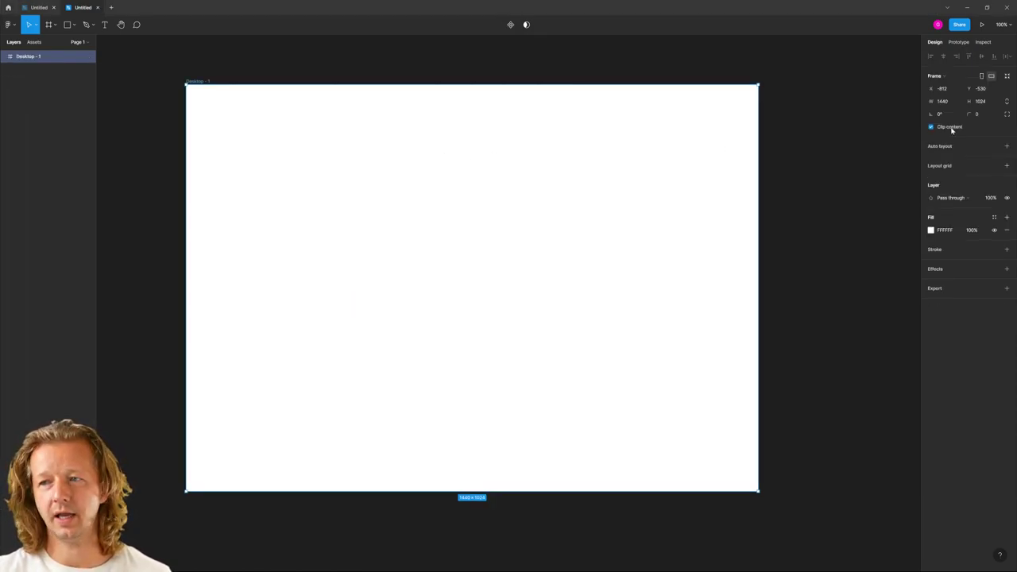
Paste the sincerest nav bar with its four navigation links into the frame
key("ctrl+v")
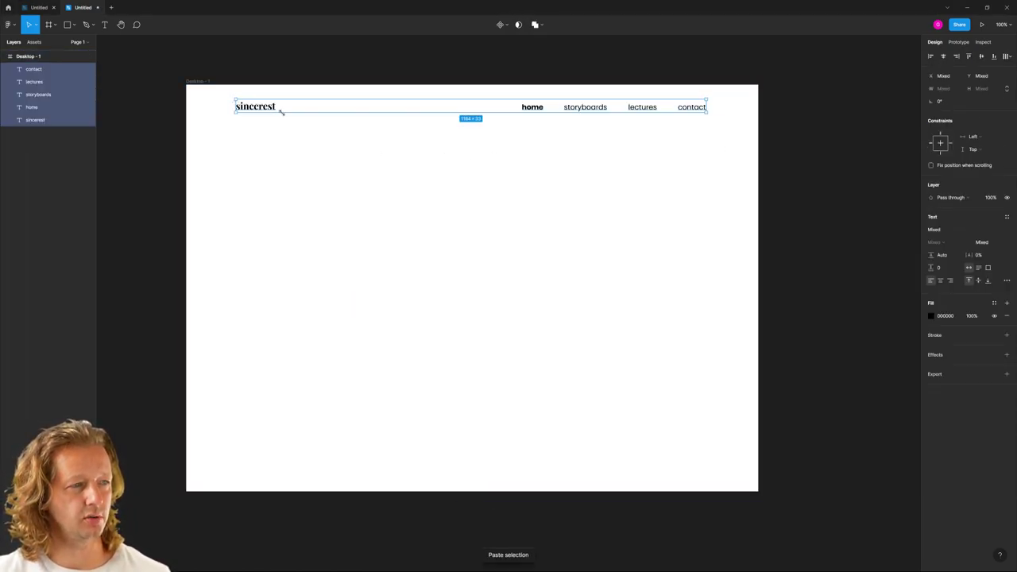
left_click(558, 169)
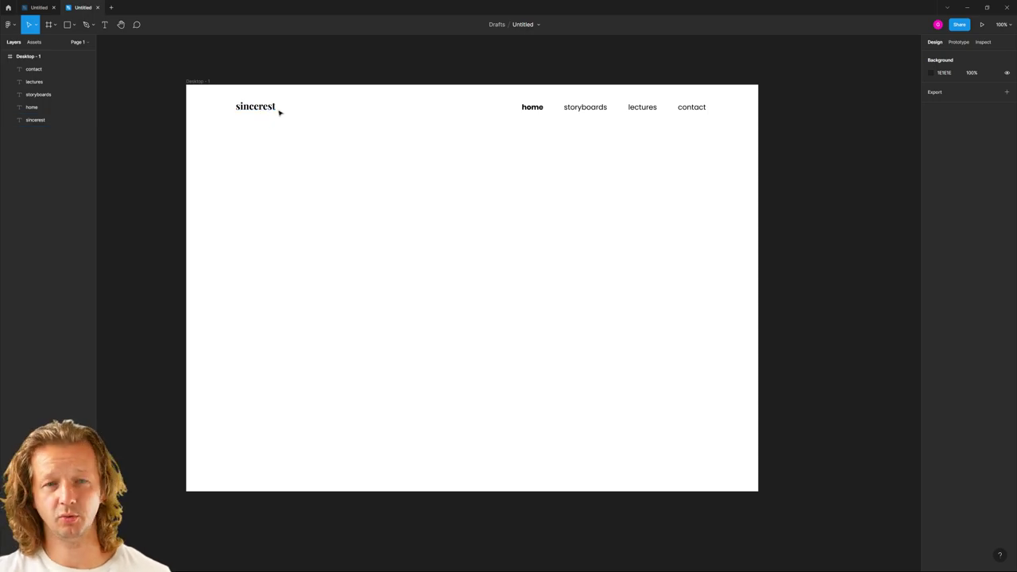
left_click_drag(486, 107, 752, 127)
left_click(694, 150)
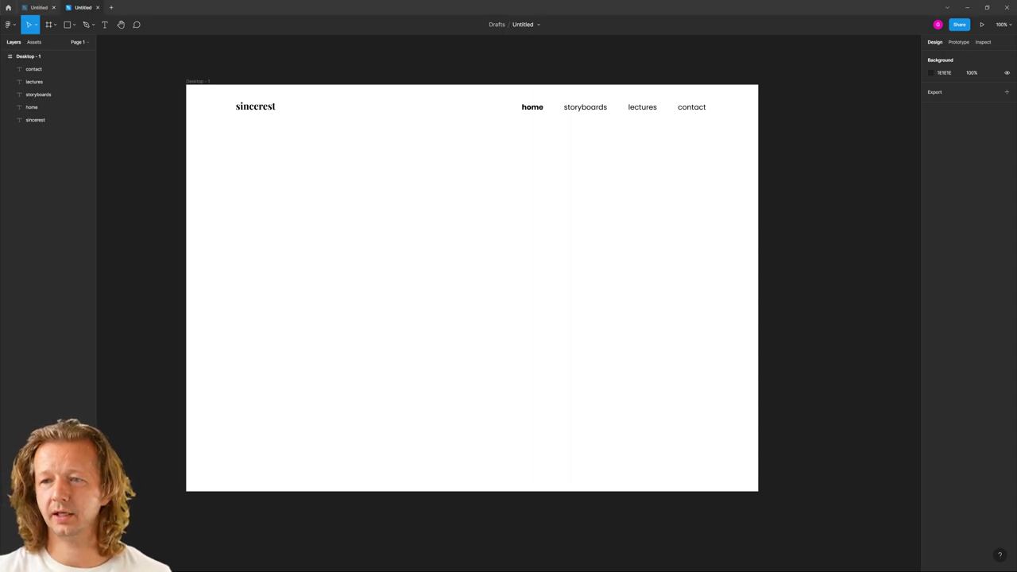
Paste the heading, subtitle and lorem body text, then make the frame taller to fit
left_click(197, 82)
key("ctrl+v")
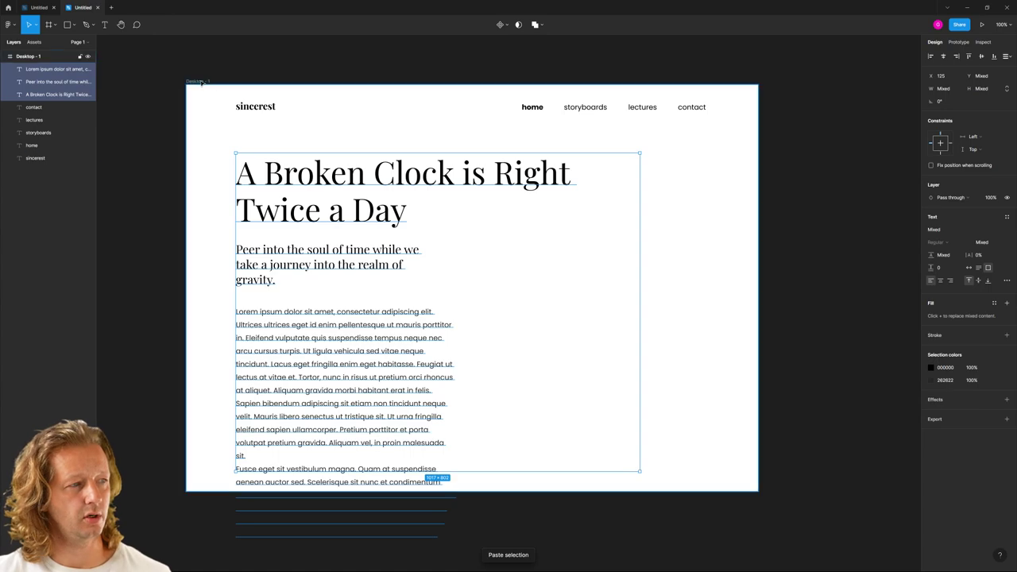
key("Escape")
scroll(590, 325, "down", 5)
scroll(499, 370, "down", 2)
scroll(498, 370, "right", 2)
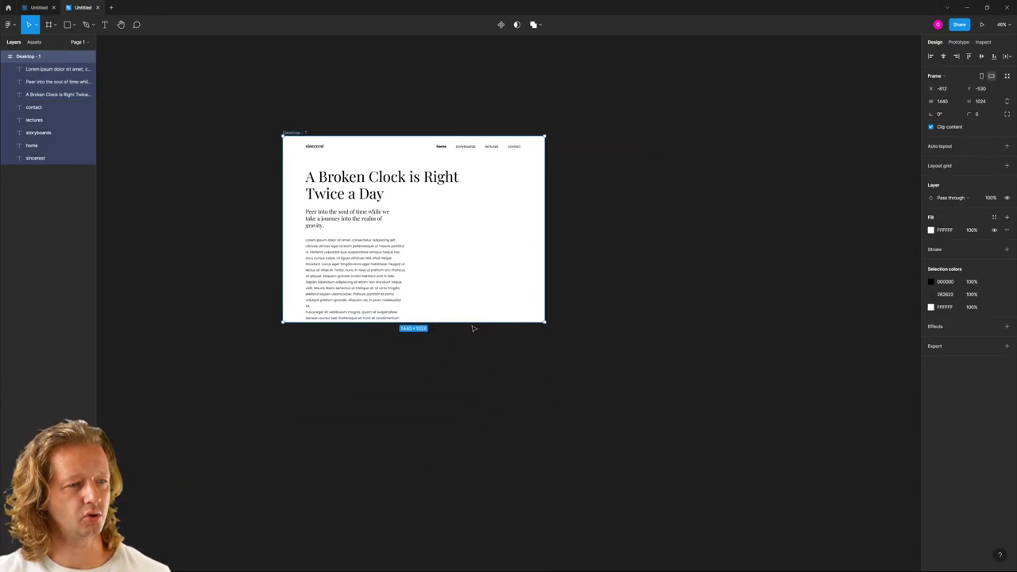
left_click(477, 333)
left_click(295, 133)
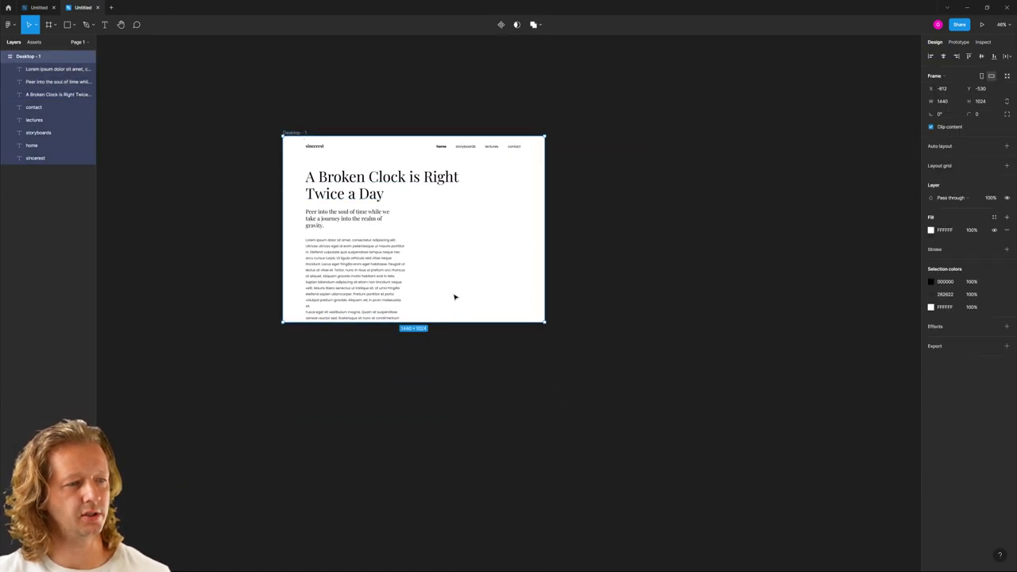
left_click_drag(468, 324, 541, 554)
left_click(587, 491)
scroll(344, 223, "up", 5)
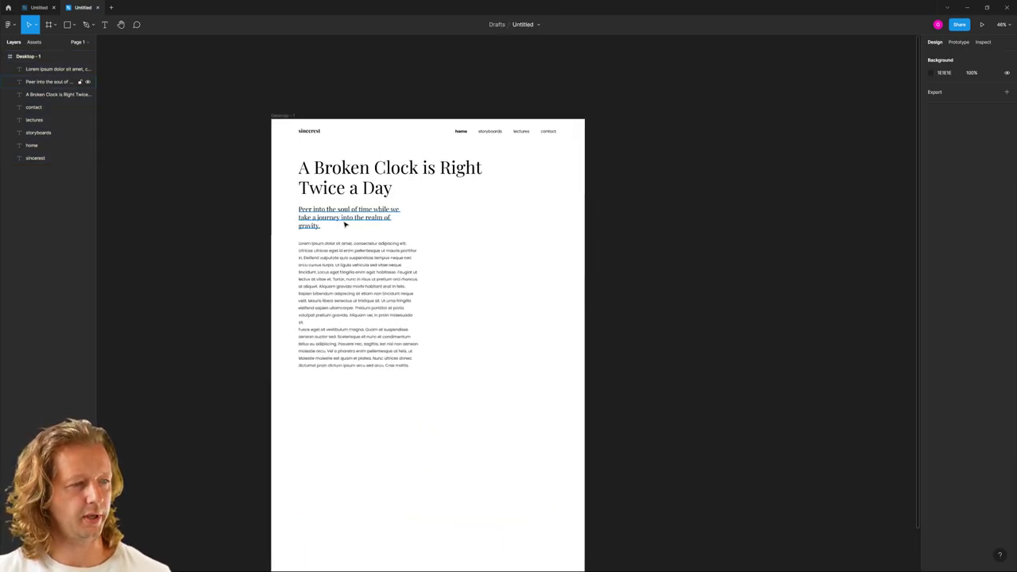
scroll(445, 232, "down", 3)
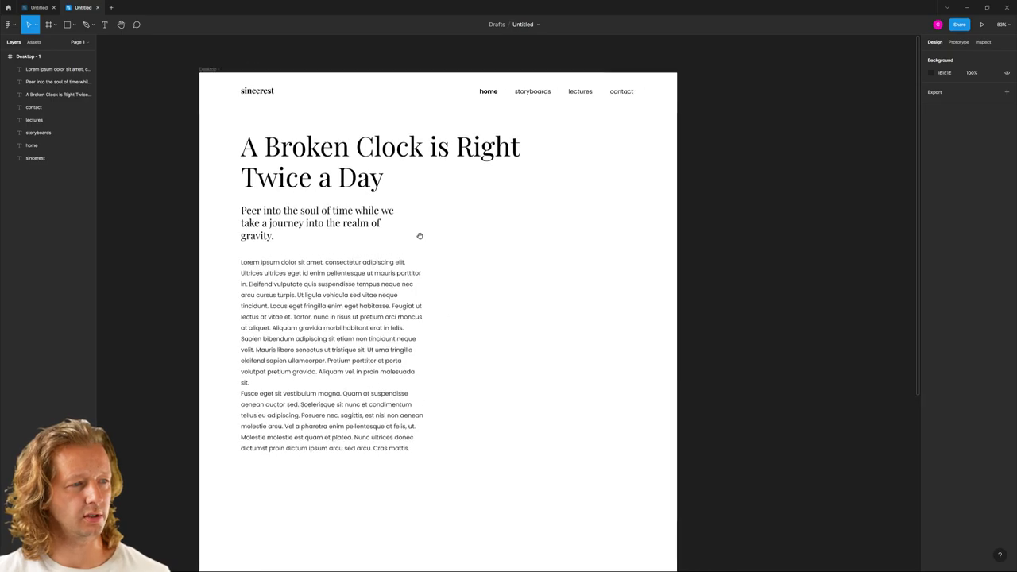
Shrink the 'A Broken Clock is Right Twice a Day' heading box to fit its two lines
left_click(342, 176)
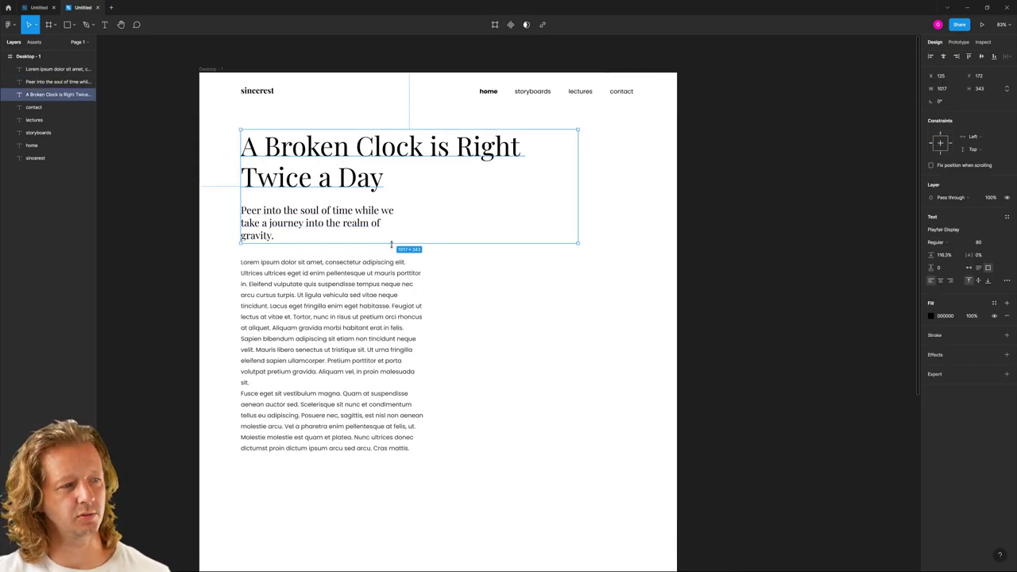
left_click_drag(393, 201, 394, 193)
left_click(310, 232)
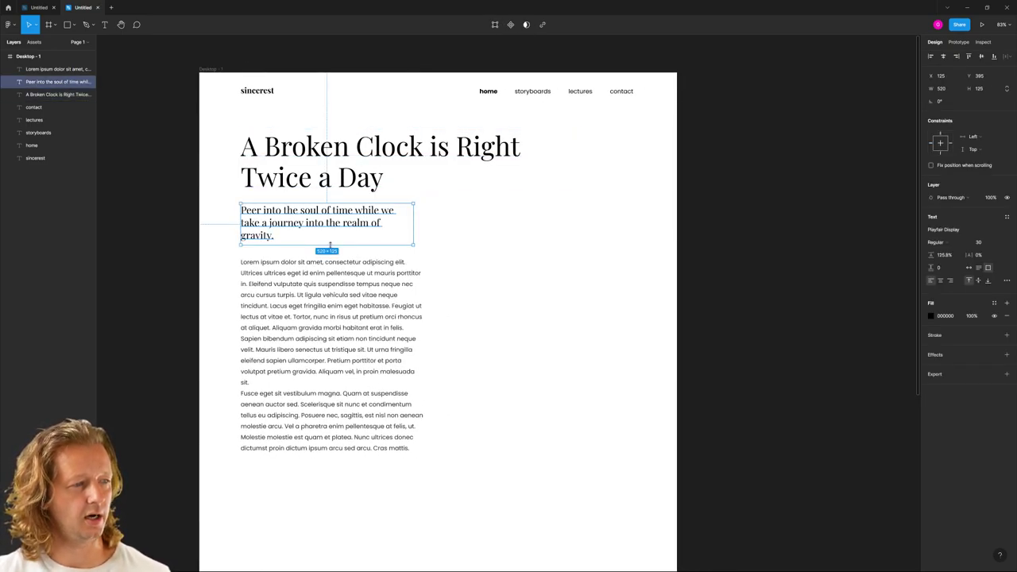
left_click(318, 260)
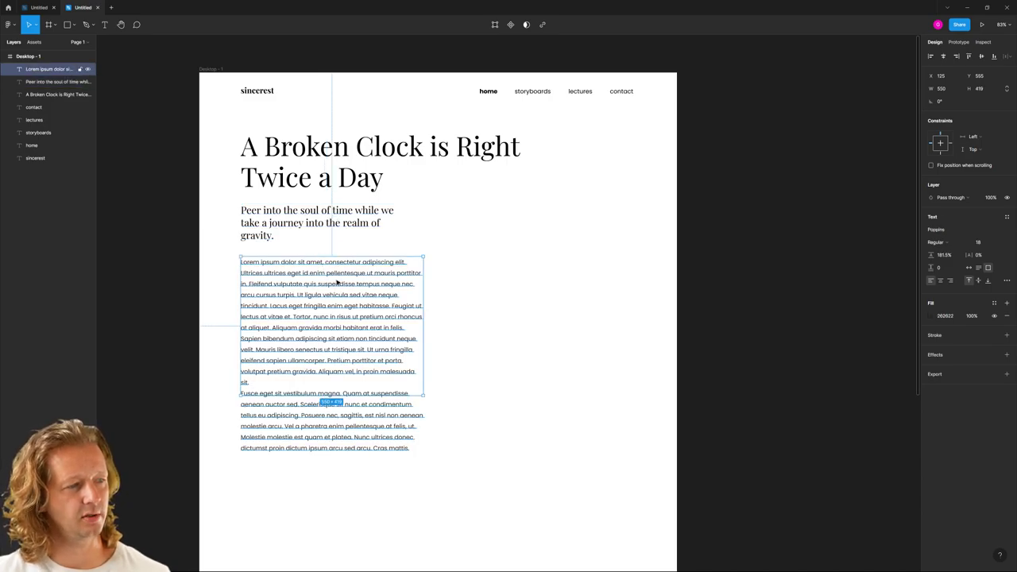
left_click(533, 331)
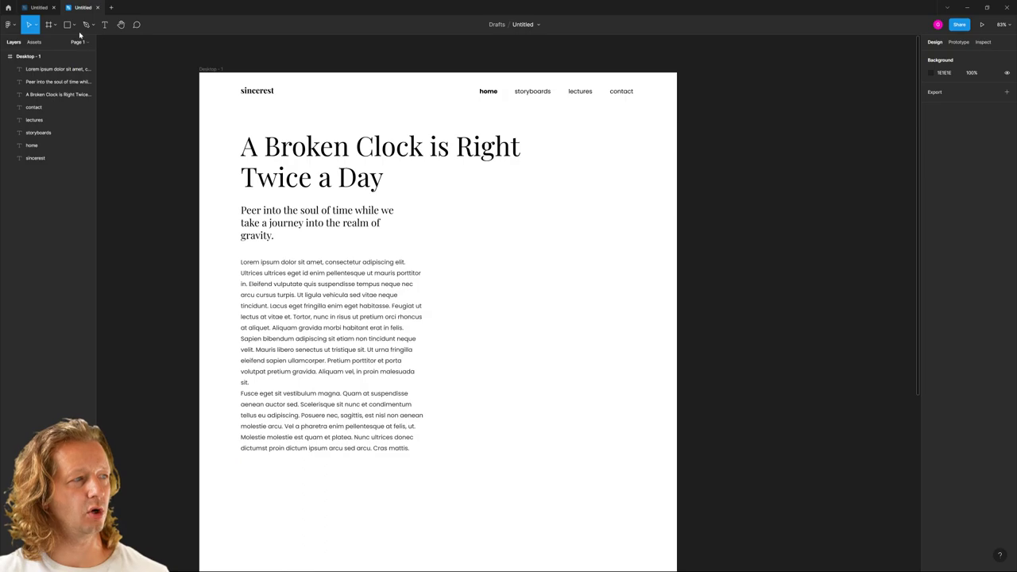
Draw a grey placeholder rectangle right of the body text, reaching the frame's right edge
key("r")
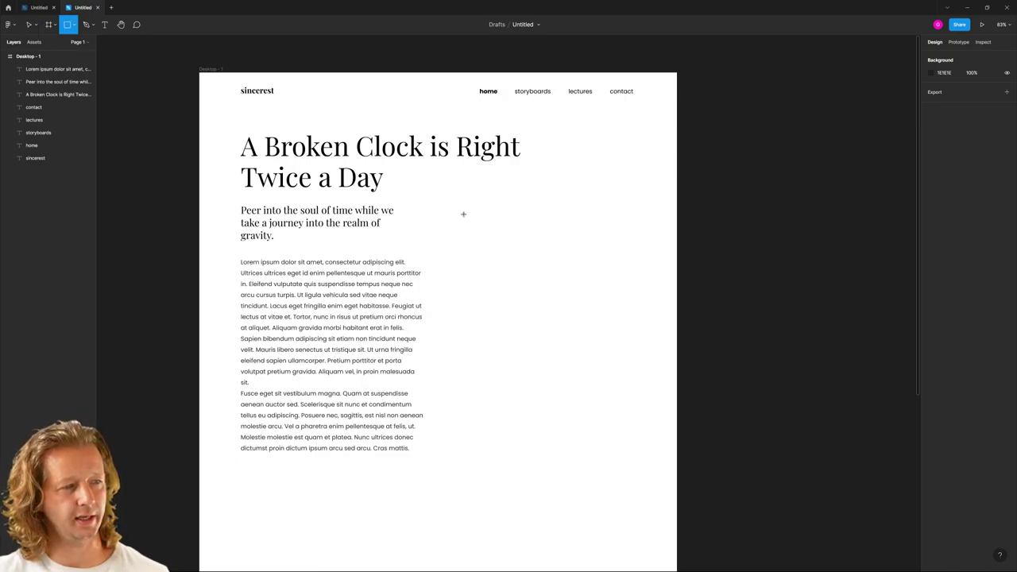
left_click_drag(451, 211, 678, 451)
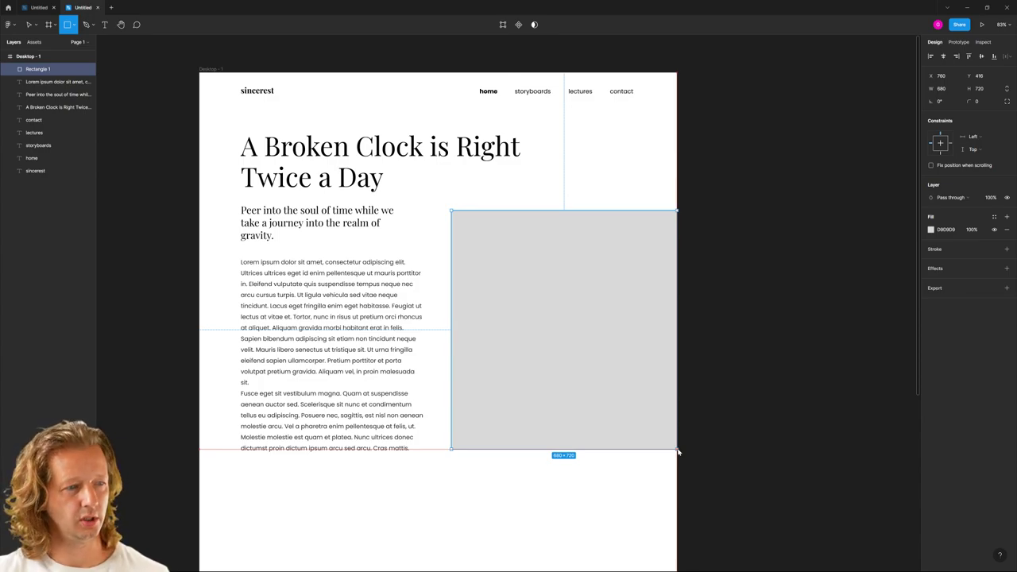
left_click(726, 307)
scroll(736, 345, "down", 5)
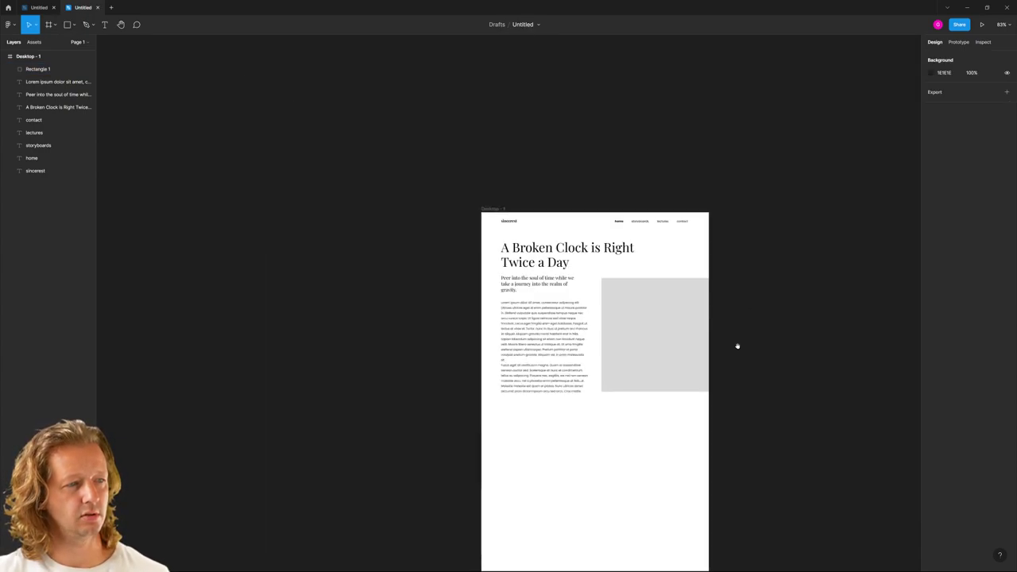
left_click_drag(736, 345, 545, 216)
scroll(436, 262, "up", 3)
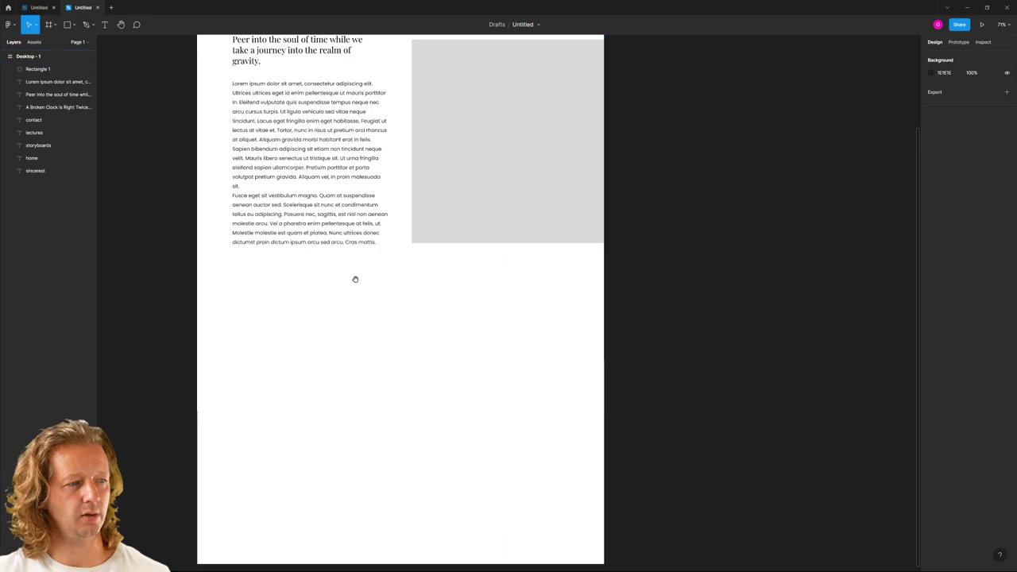
scroll(355, 278, "up", 5)
Make the placeholder slightly taller, to 680×733
left_click(574, 372)
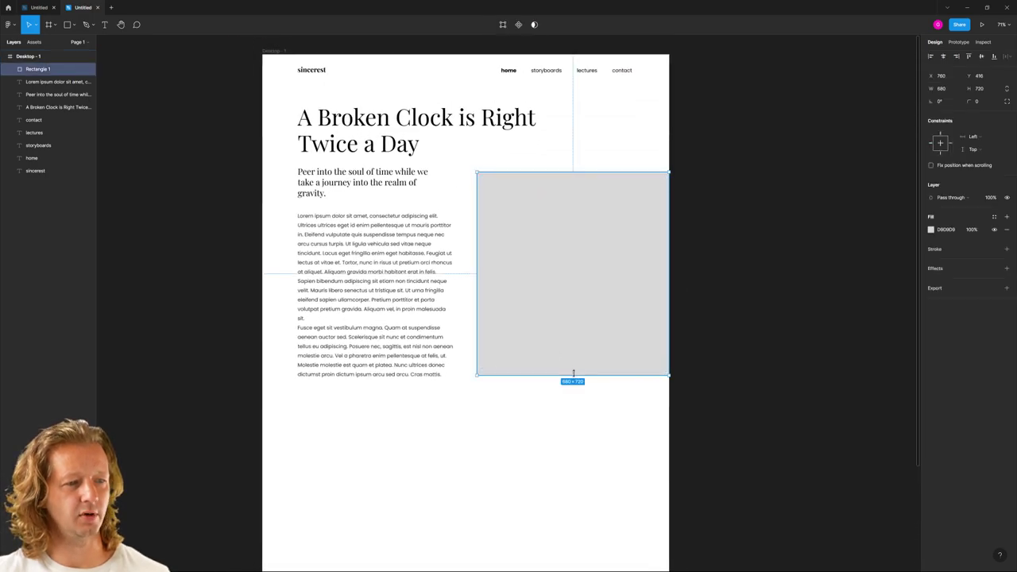
left_click_drag(568, 376, 569, 380)
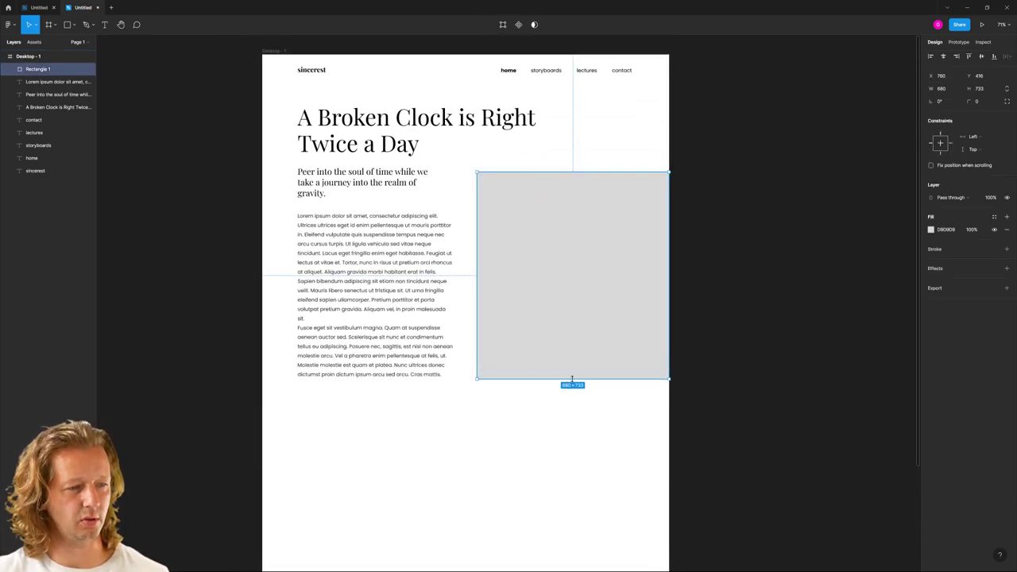
left_click(511, 414)
scroll(511, 413, "down", 3)
scroll(443, 318, "up", 2)
scroll(409, 370, "down", 3)
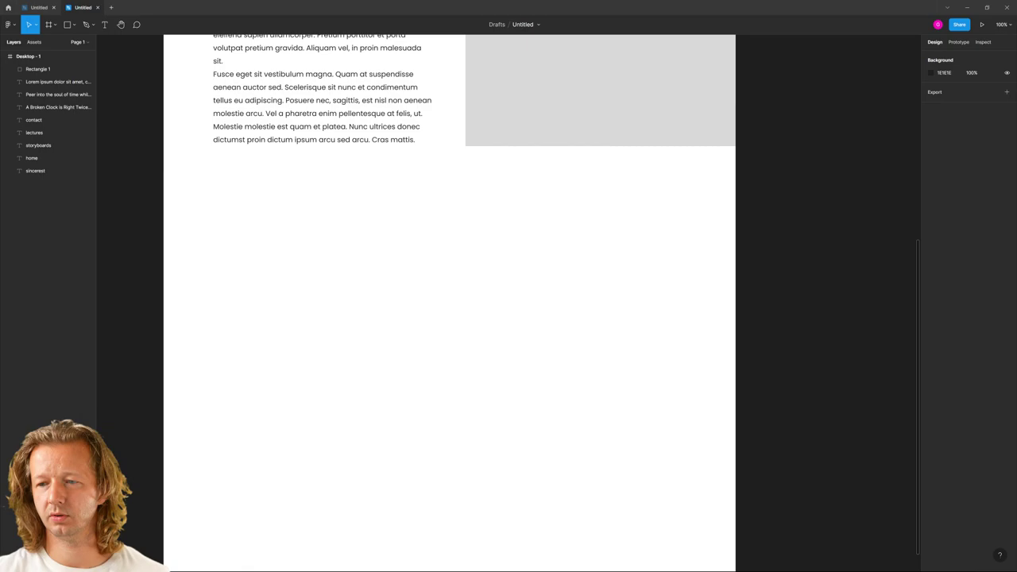
Paste the pull-quote block and move it to the frame's left edge
key("ctrl+v")
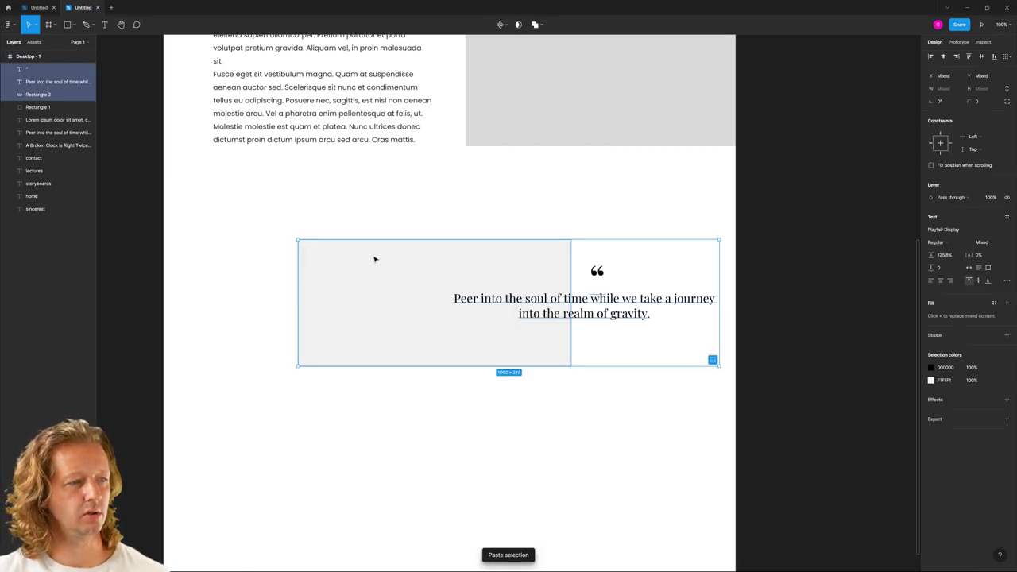
left_click_drag(371, 280, 309, 232)
left_click(481, 347)
scroll(486, 386, "down", 3)
scroll(466, 515, "up", 3)
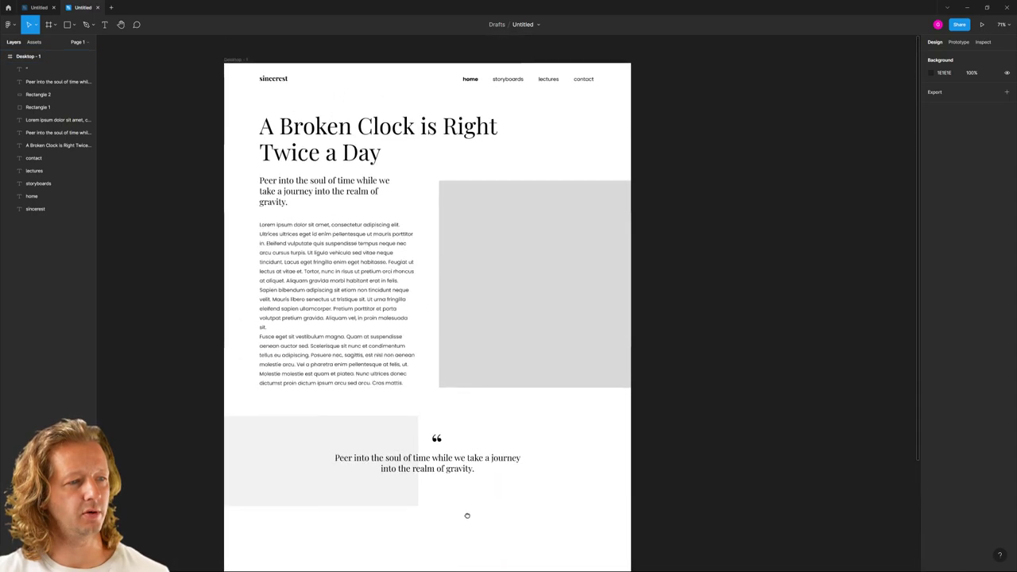
left_click_drag(465, 515, 451, 246)
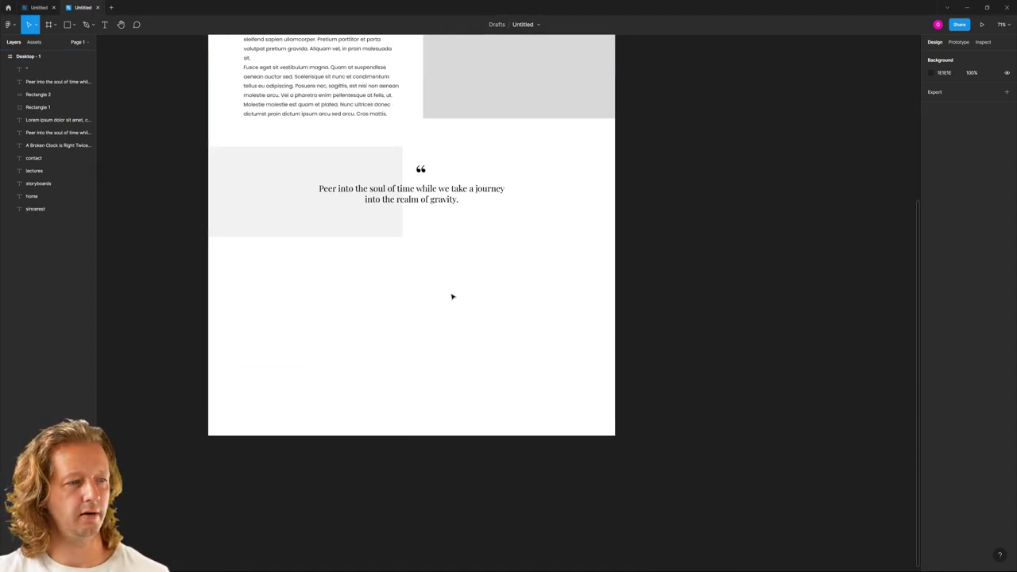
Paste a second copy of the lorem body text at the lower right
key("ctrl+v")
left_click(345, 282)
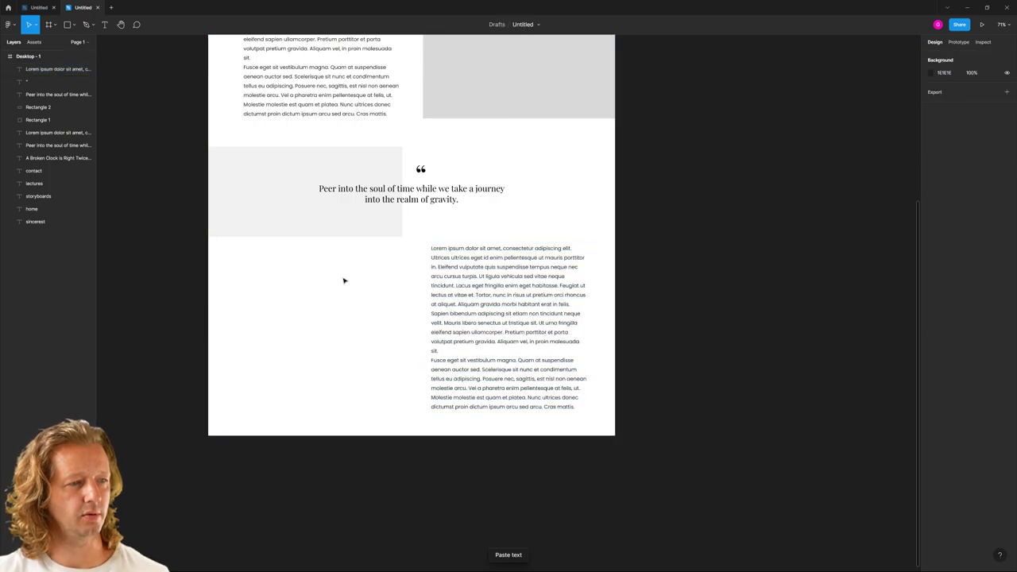
scroll(374, 277, "down", 2)
scroll(400, 198, "up", 2)
Narrow the top placeholder slightly and nudge the lower body text down
left_click(375, 171)
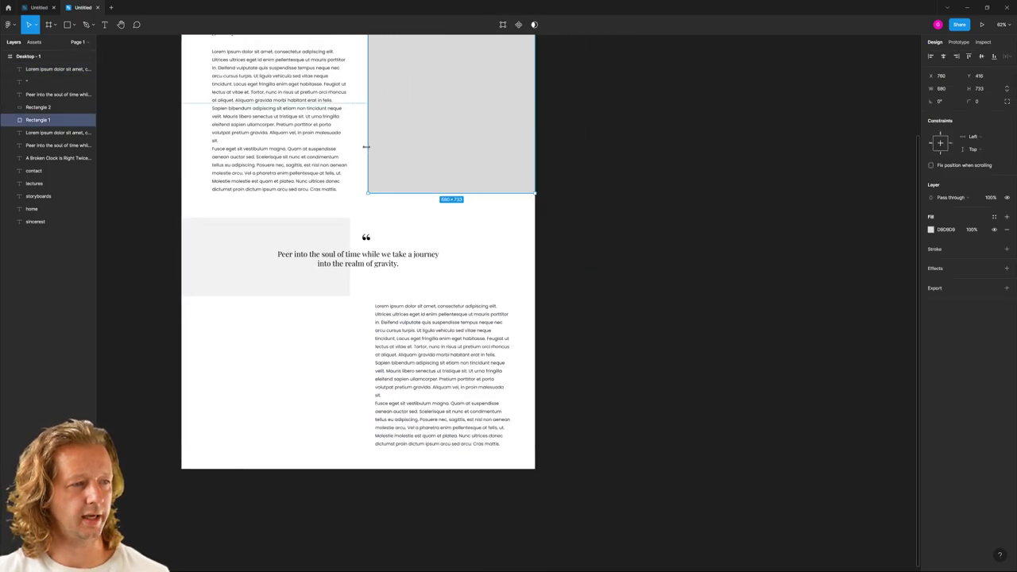
mouse_move(366, 146)
left_mouse_down()
mouse_move(374, 146)
mouse_move(389, 223)
mouse_move(379, 278)
mouse_move(368, 138)
left_mouse_up()
key("Escape")
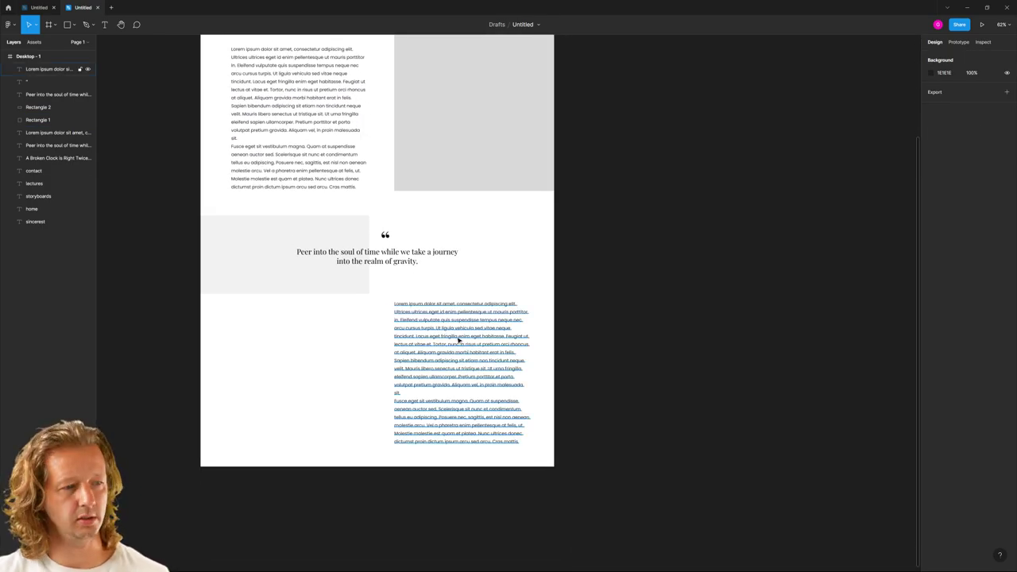
left_click_drag(459, 340, 463, 350)
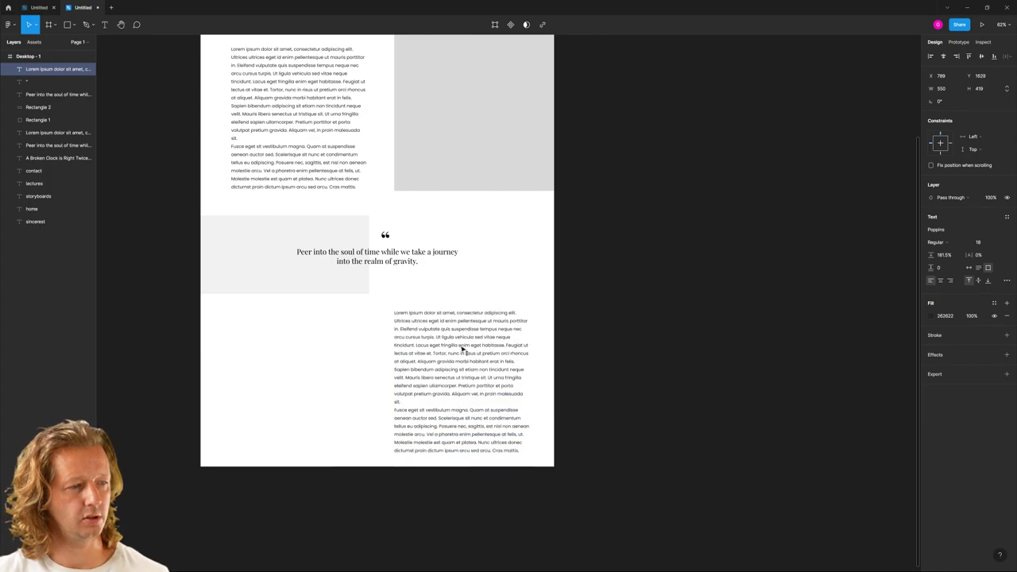
left_click(329, 350)
Duplicate the grey placeholder to the lower left and widen it to match the quote panel
left_click_drag(453, 141, 269, 441)
left_click_drag(363, 379, 369, 378)
left_click(394, 423)
left_click(451, 258)
left_click(517, 246)
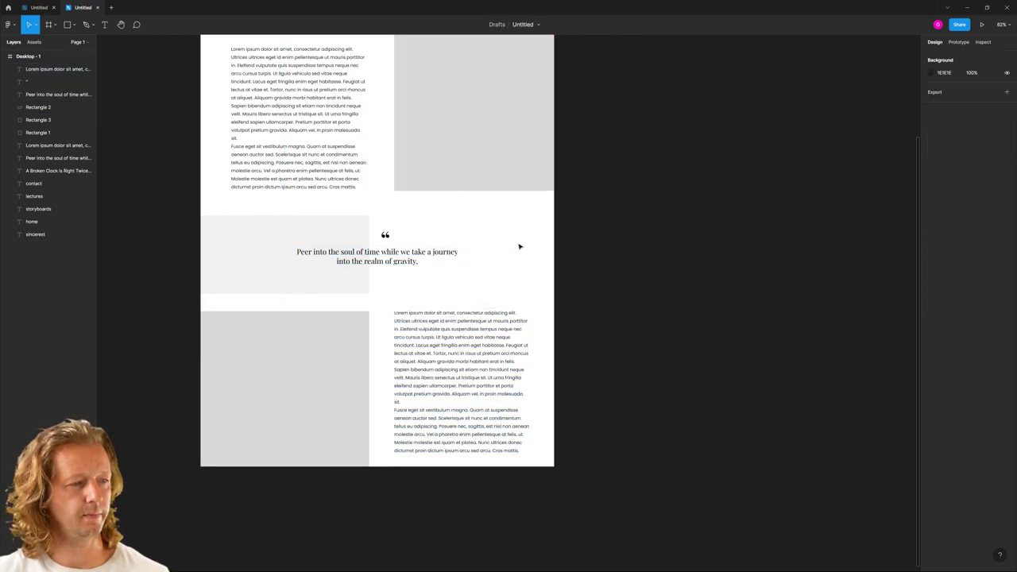
scroll(477, 348, "up", 3)
scroll(484, 347, "down", 1)
scroll(473, 309, "down", 3, "ctrl")
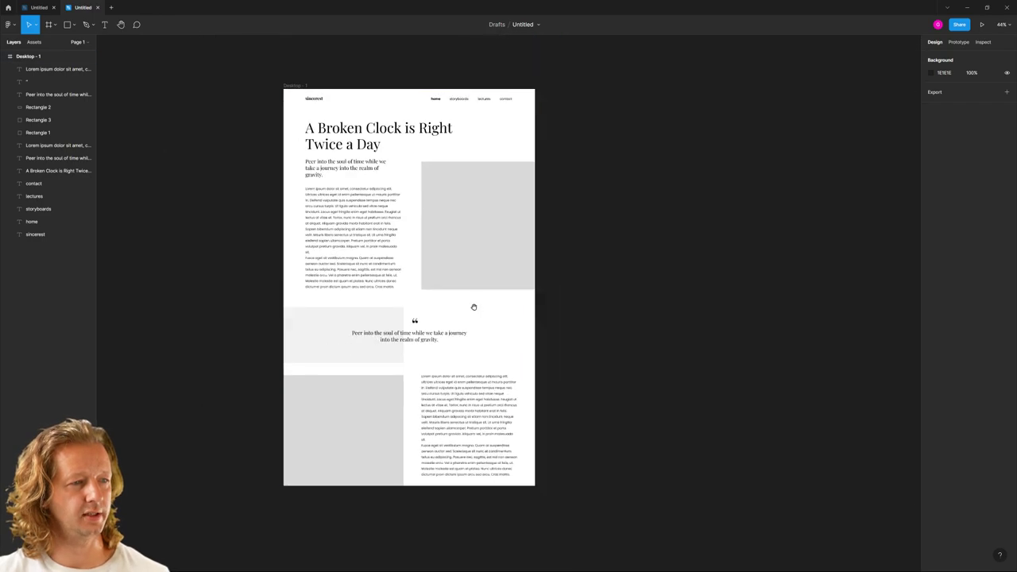
scroll(472, 307, "up", 1)
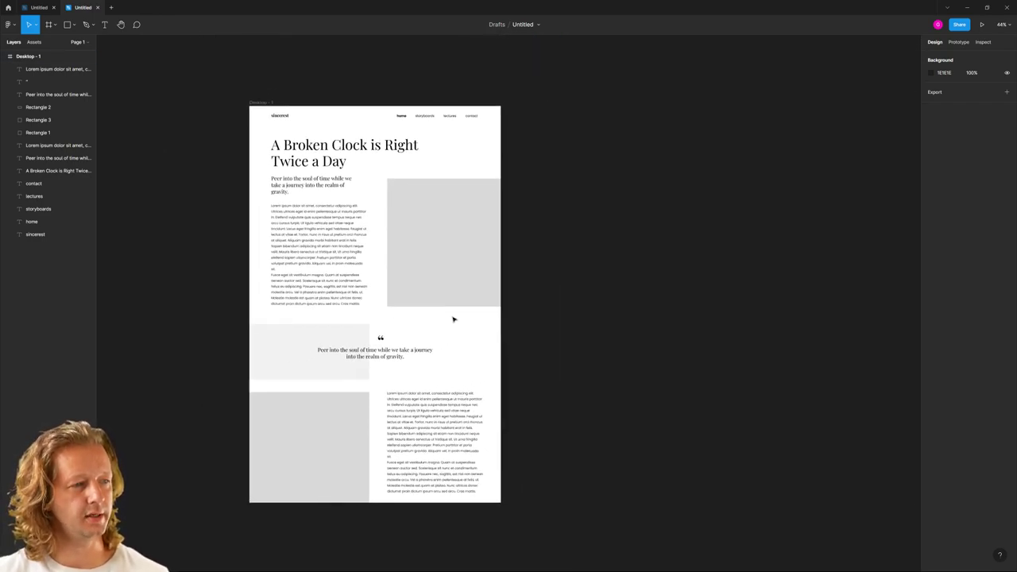
scroll(342, 202, "up", 5, "ctrl")
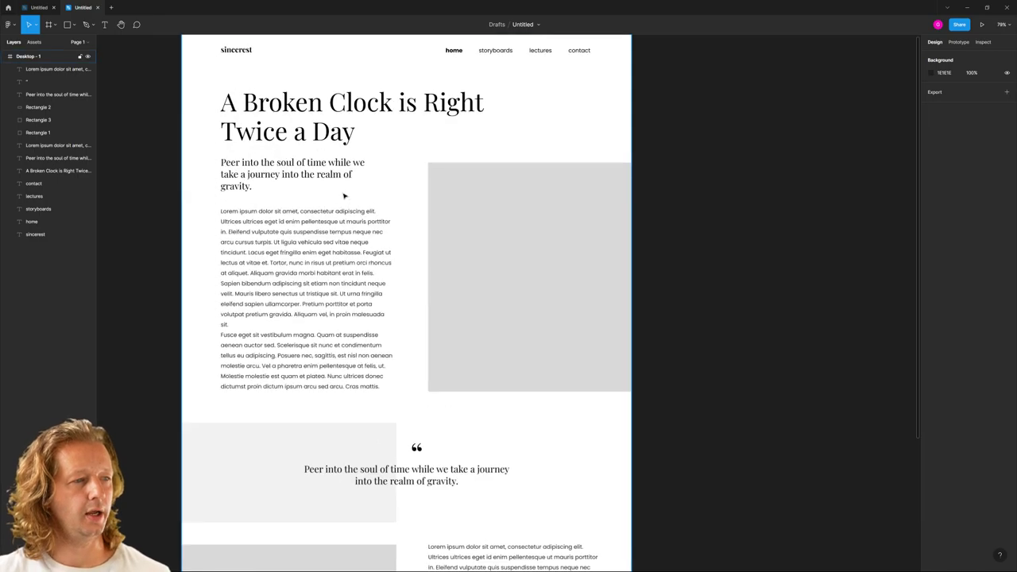
scroll(303, 240, "left", 1)
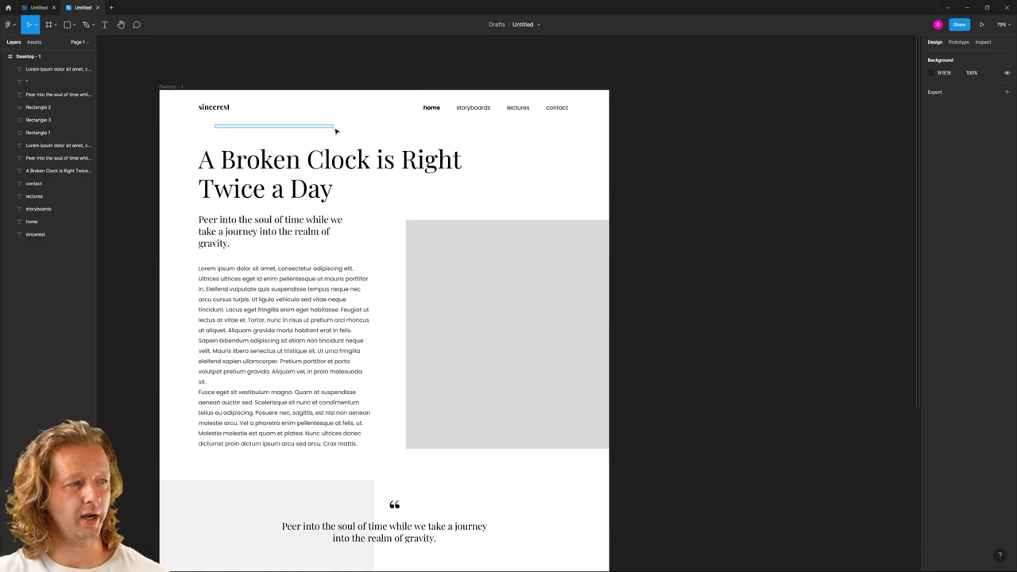
left_click(346, 167)
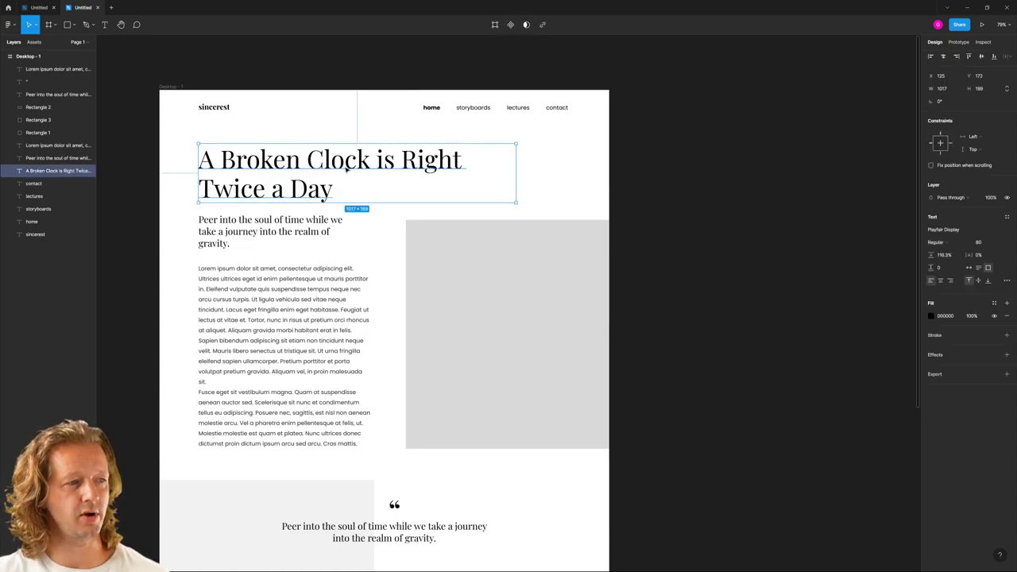
left_click(297, 233)
left_click(352, 324)
left_click(443, 279)
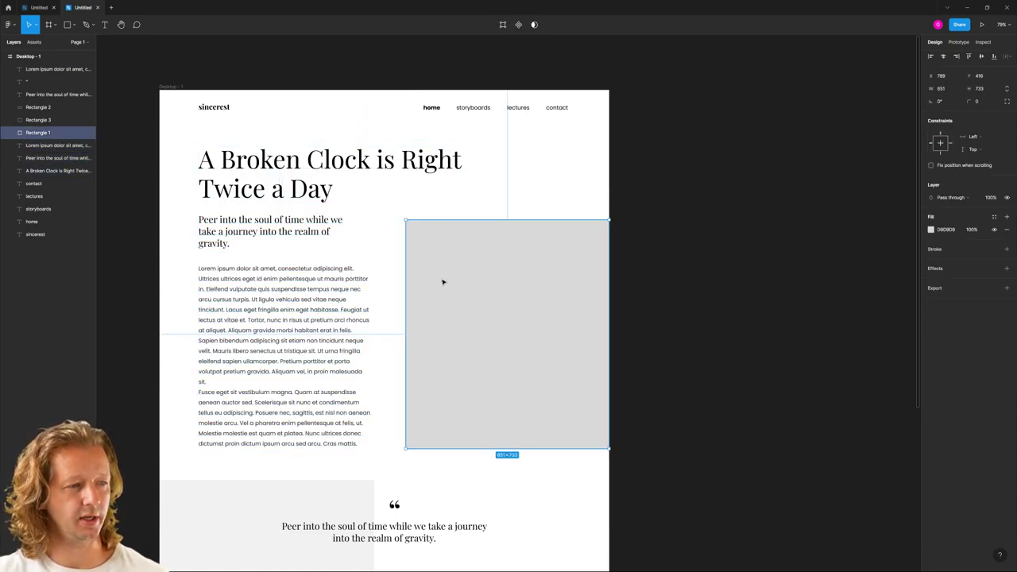
left_click(494, 199)
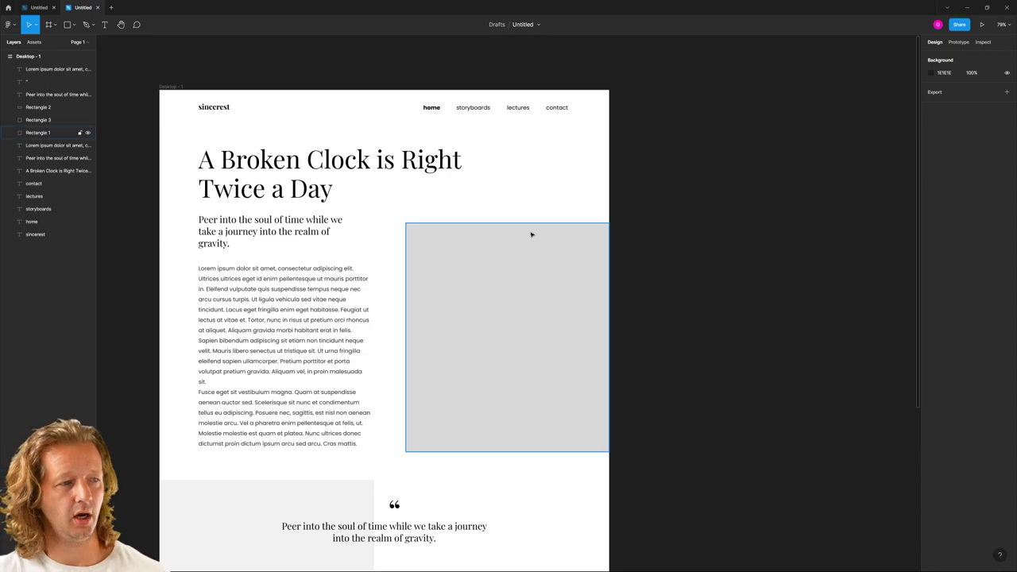
left_click(501, 339)
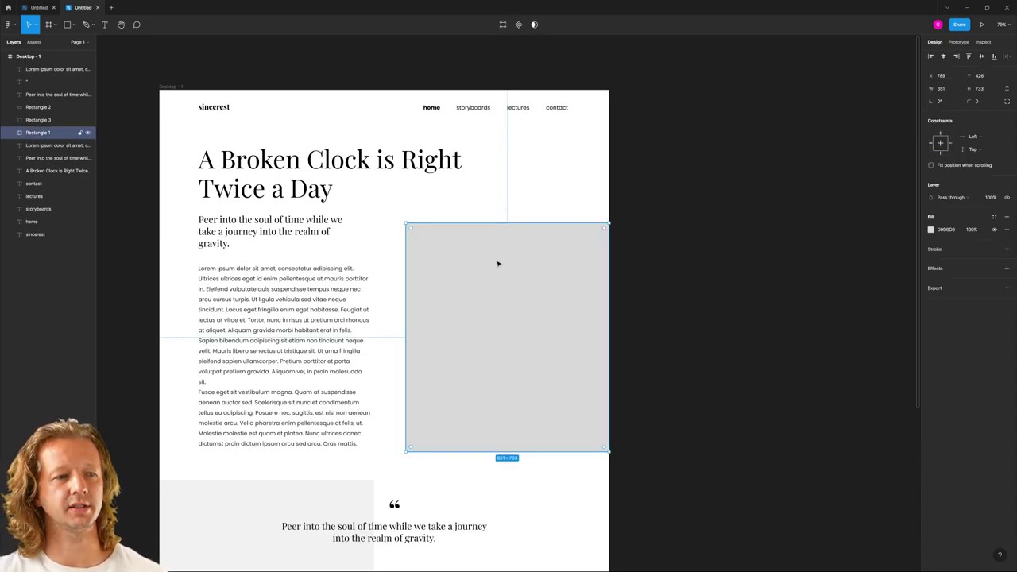
left_click(553, 202)
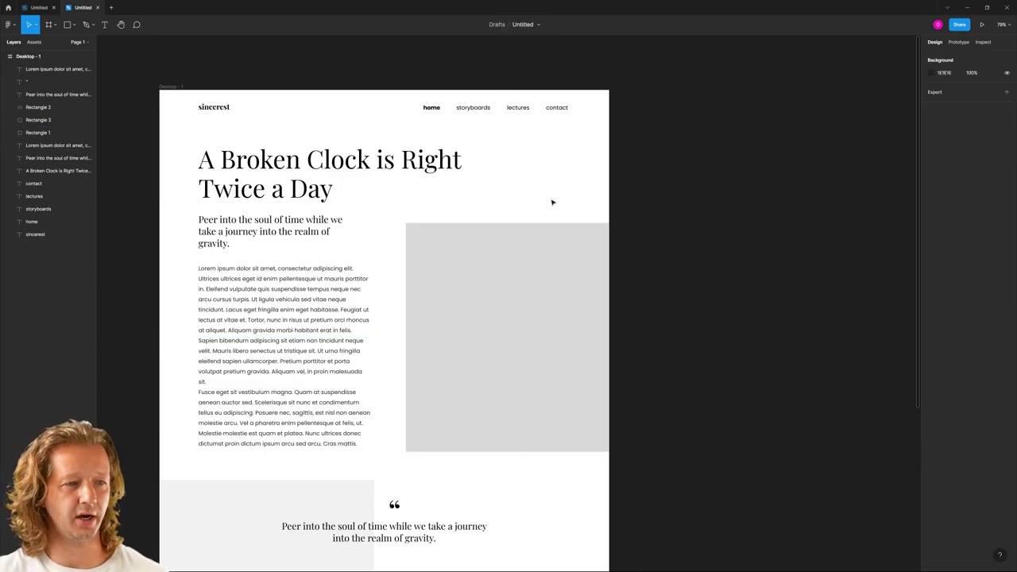
left_click(553, 246)
left_click(932, 231)
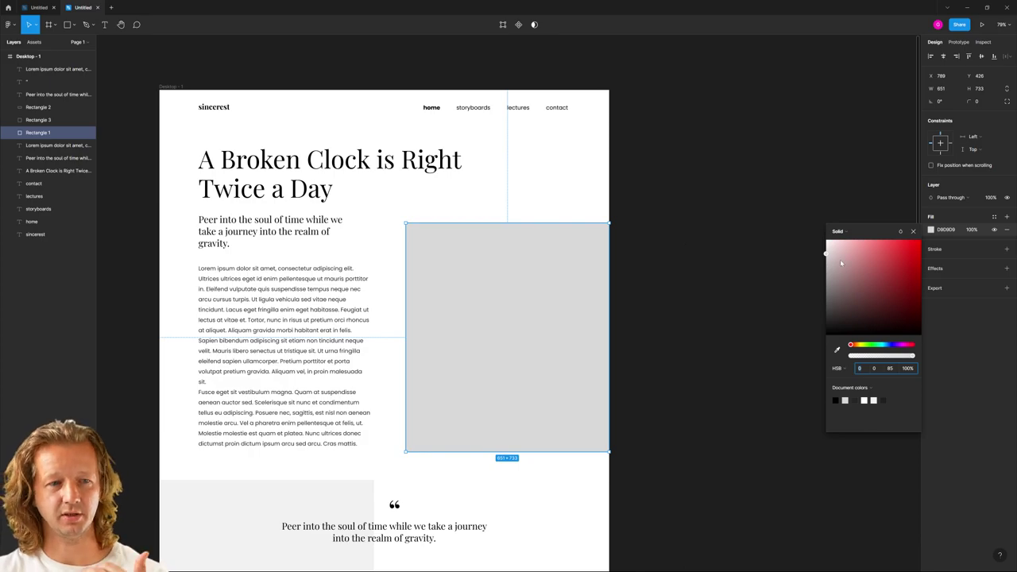
left_click(722, 251)
scroll(688, 130, "down", 5)
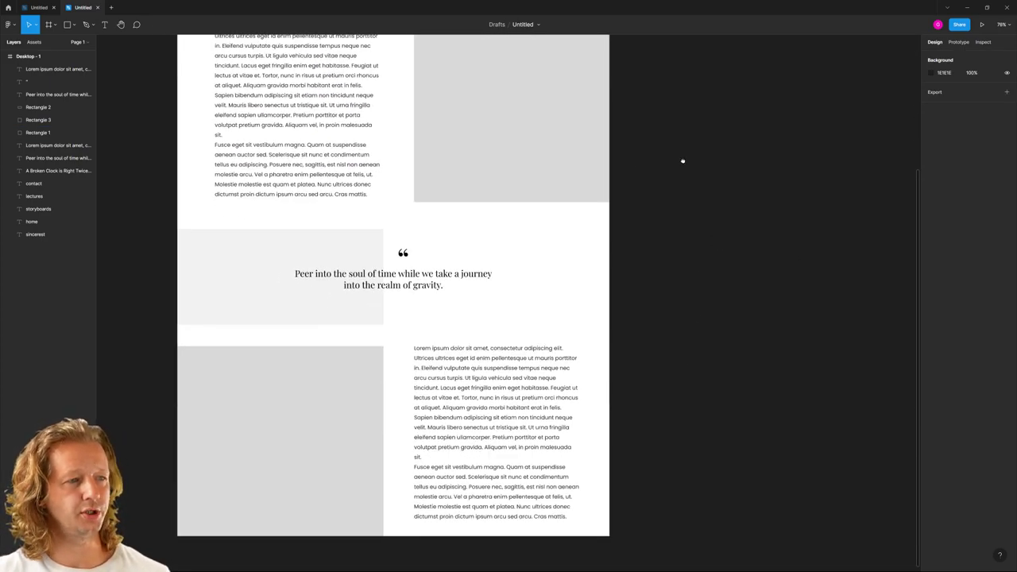
scroll(628, 239, "up", 4)
scroll(516, 278, "right", 2)
Fill the hero grey block with the first 'clock' photo from the Unsplash plugin
left_click(452, 252)
right_click(602, 229)
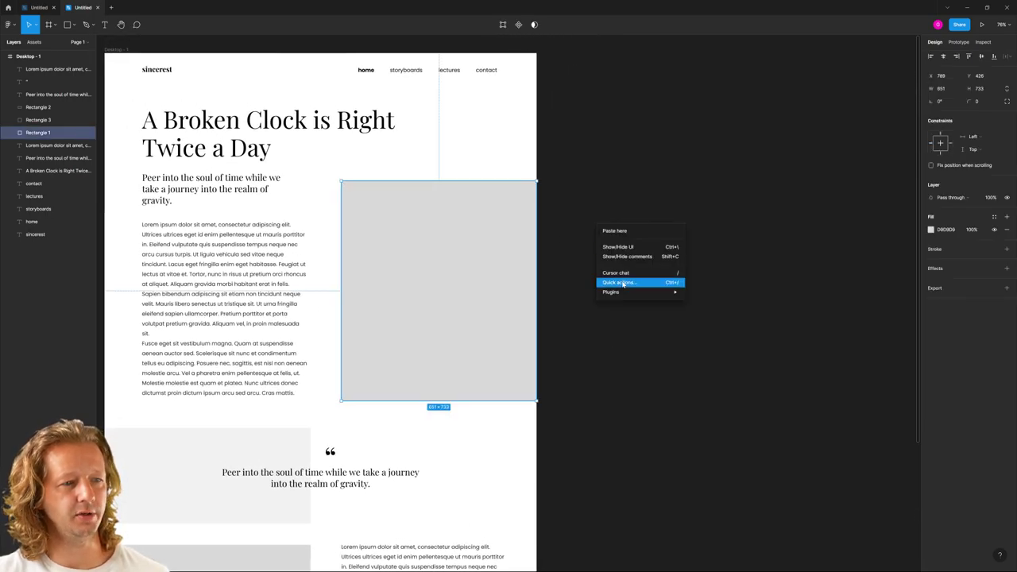
mouse_move(636, 291)
left_click(700, 273)
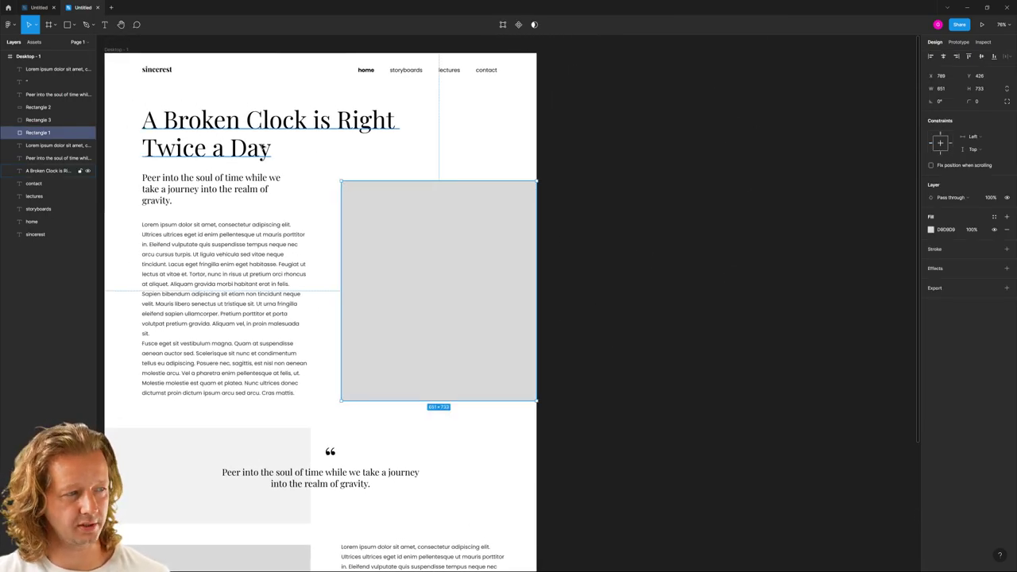
left_click(679, 111)
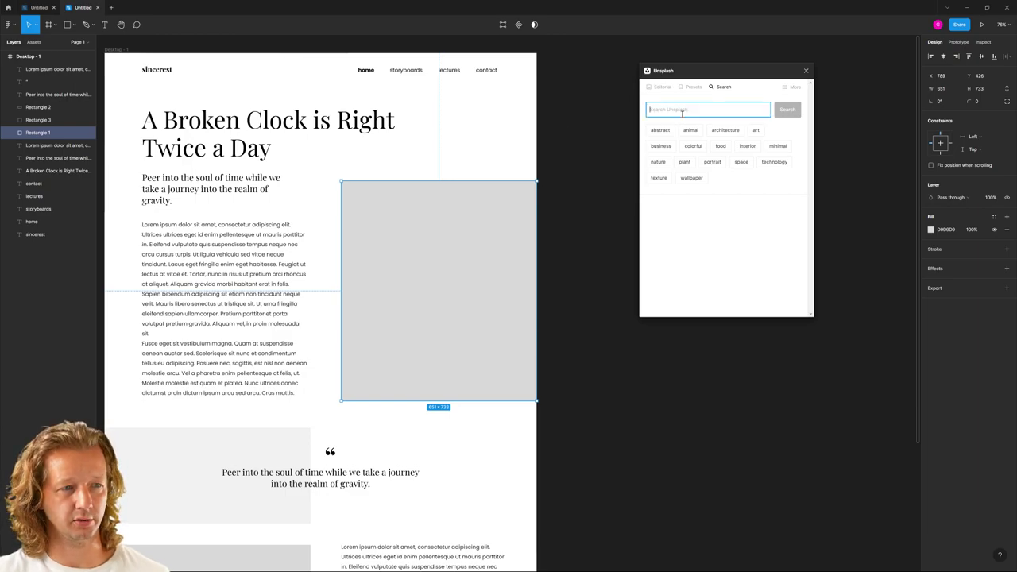
type("clock")
key("Return")
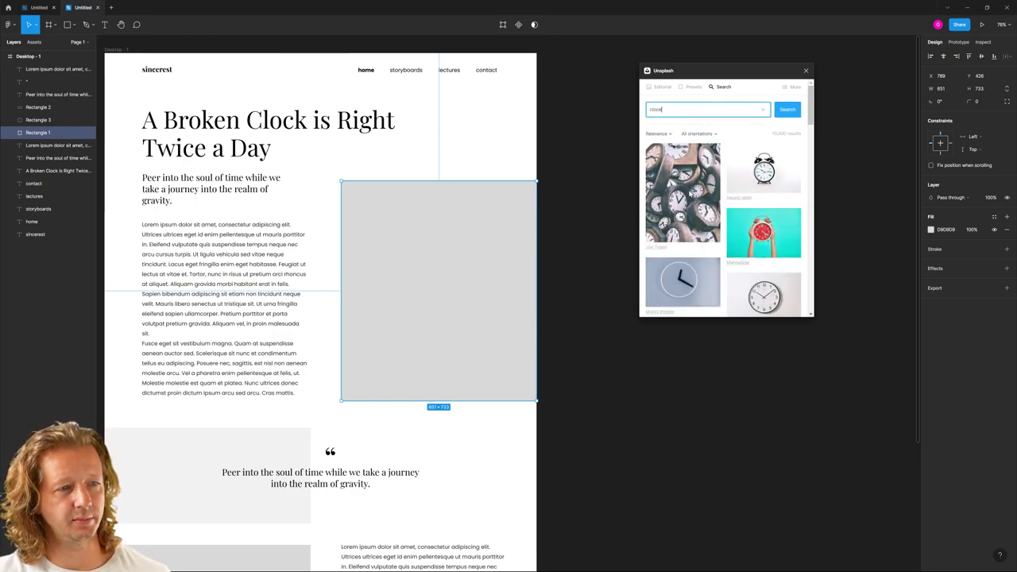
left_click(672, 213)
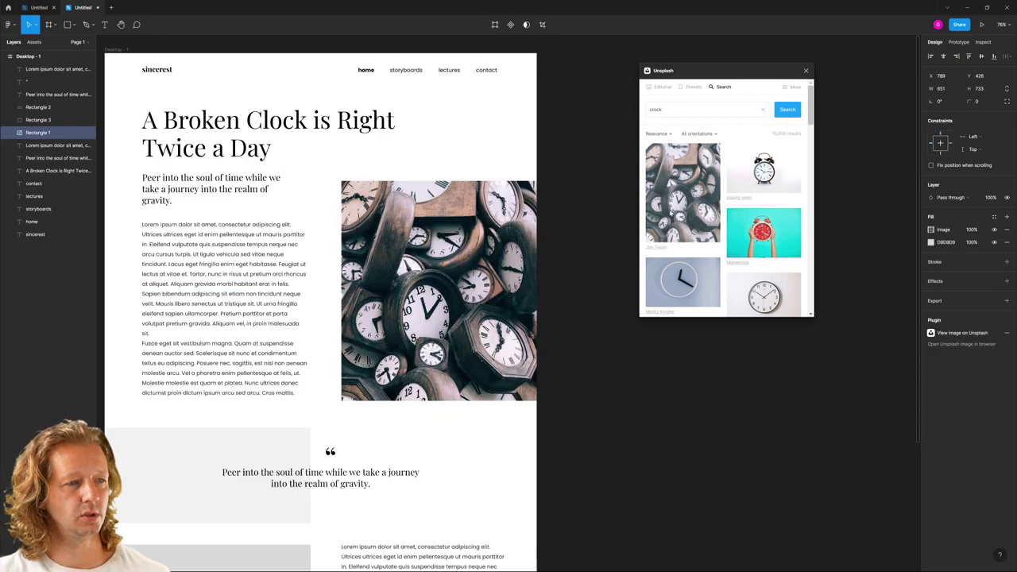
left_click(600, 241)
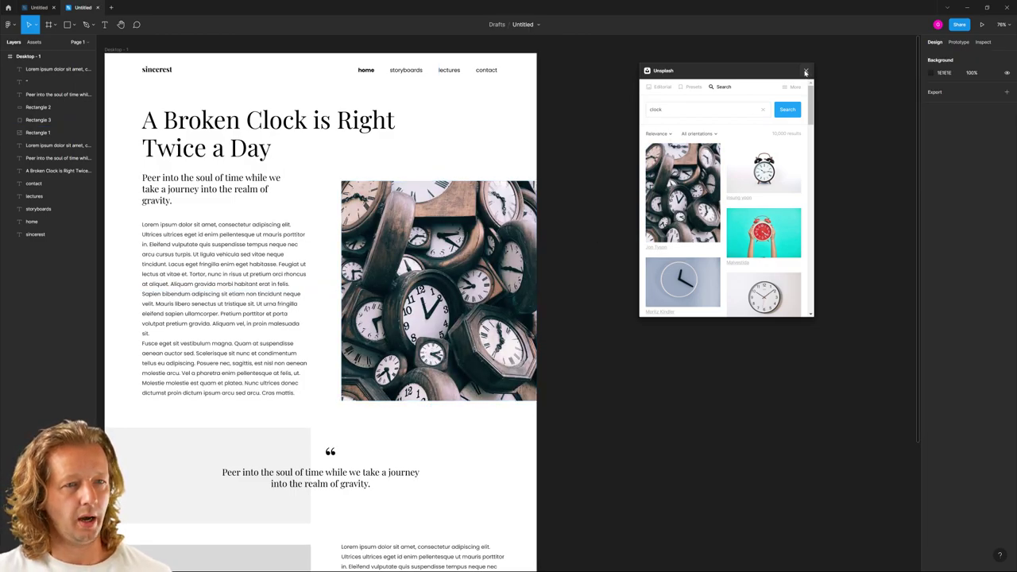
left_click(806, 72)
scroll(670, 204, "left", 5)
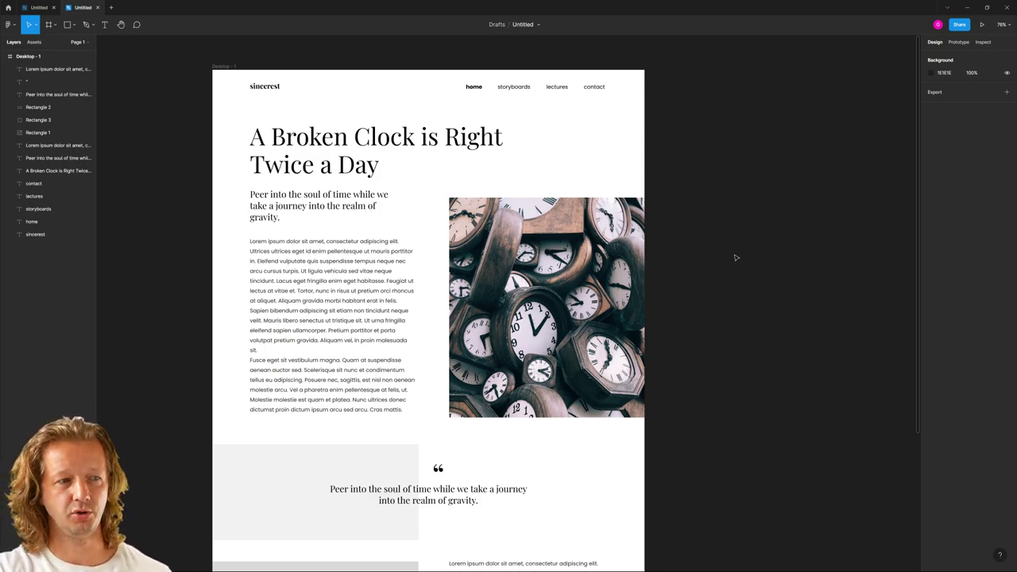
Remove the clock photo's grey D9D9D9 fill and set its image blend mode to Luminosity
left_click(600, 267)
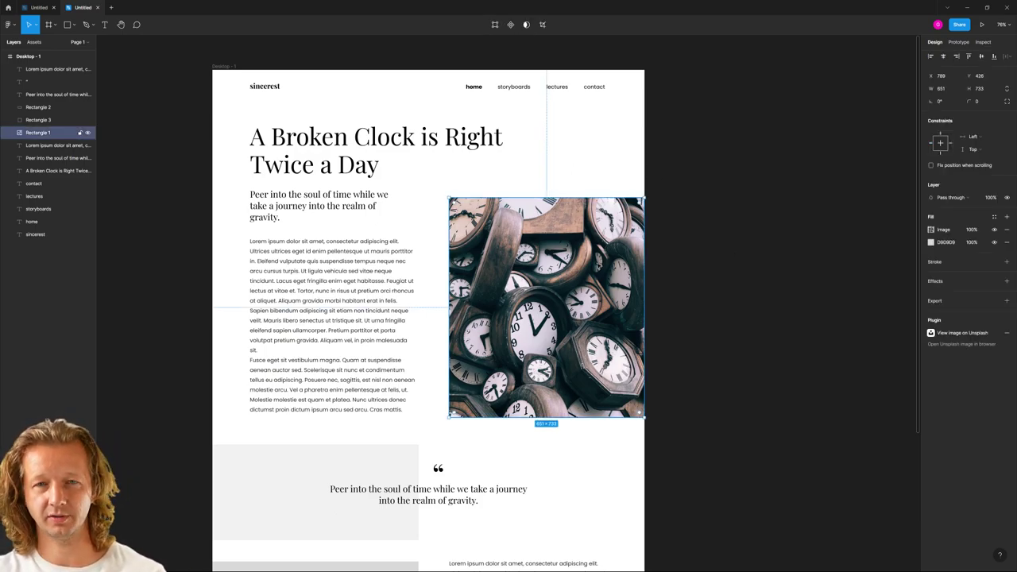
left_click(728, 244)
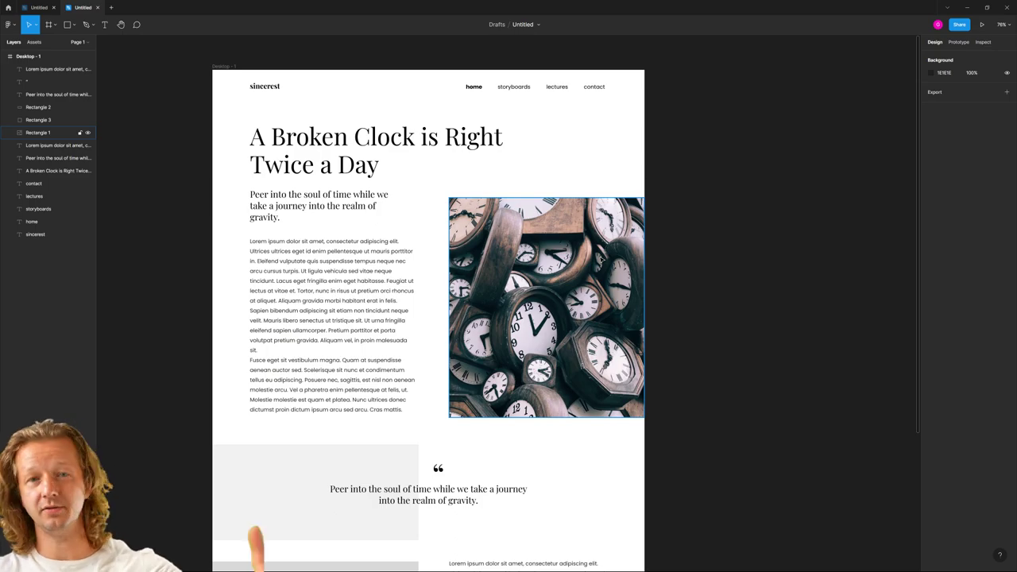
left_click(601, 260)
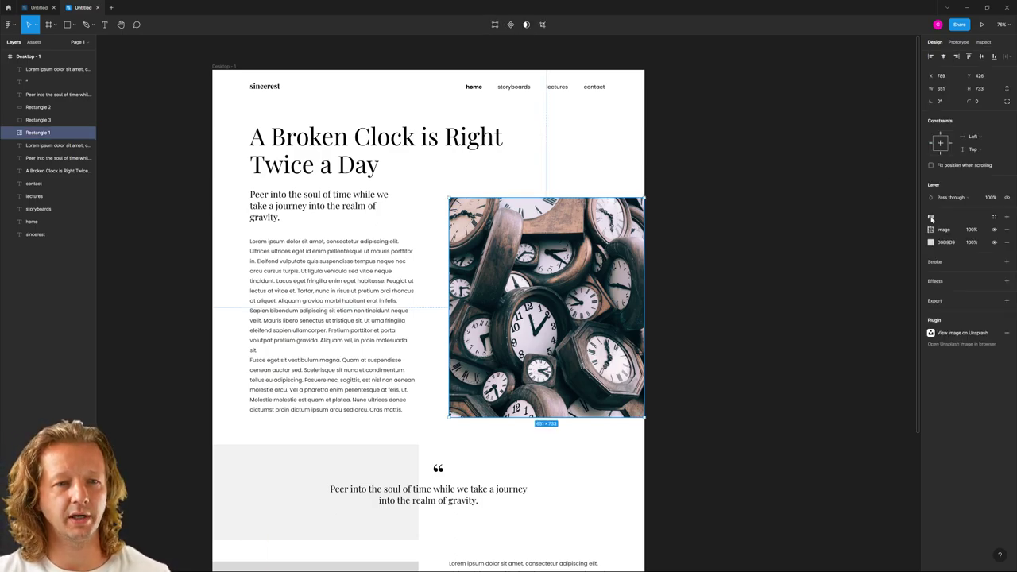
left_click(1007, 242)
left_click(931, 230)
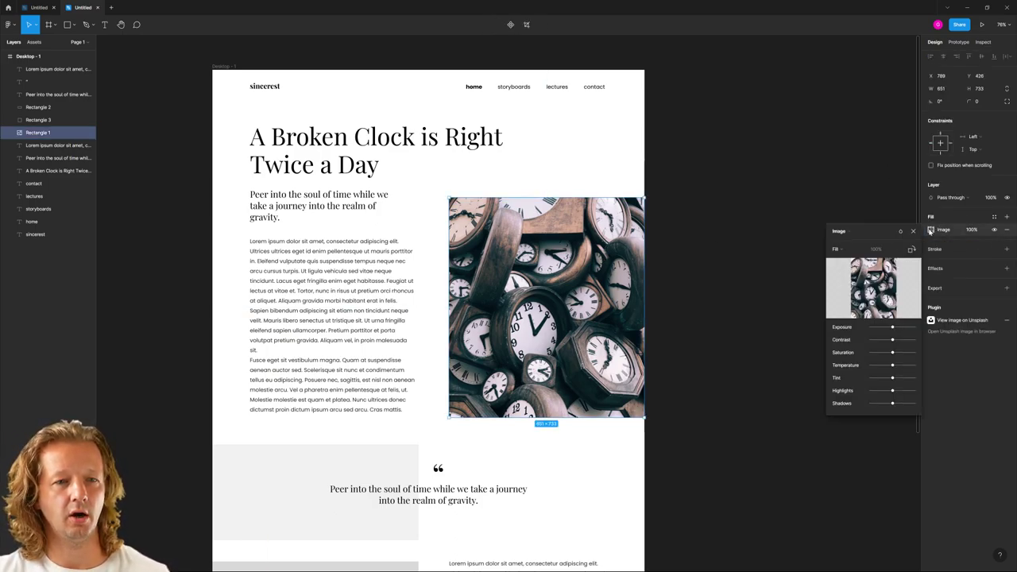
left_click(901, 232)
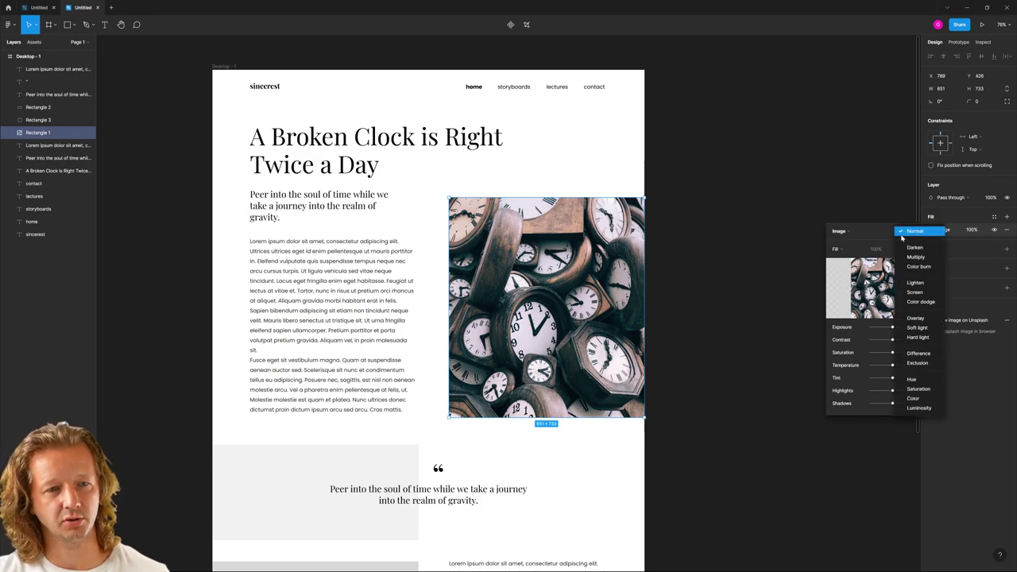
left_click(919, 407)
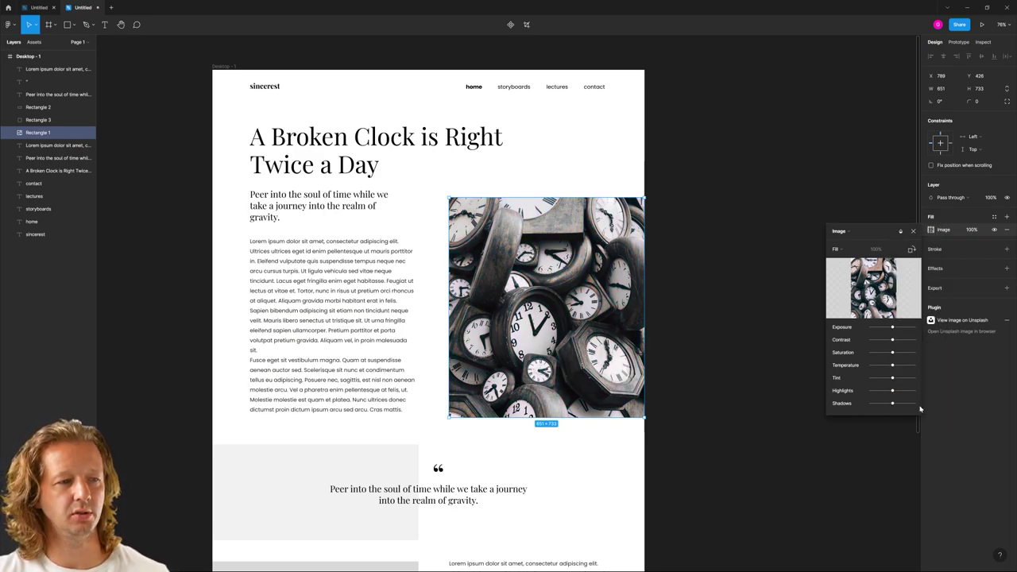
left_click(759, 203)
left_click(809, 197)
Select the lower-left grey block and launch the Unsplash plugin on it
scroll(715, 214, "down", 2)
scroll(715, 214, "right", 1)
scroll(716, 207, "down", 2)
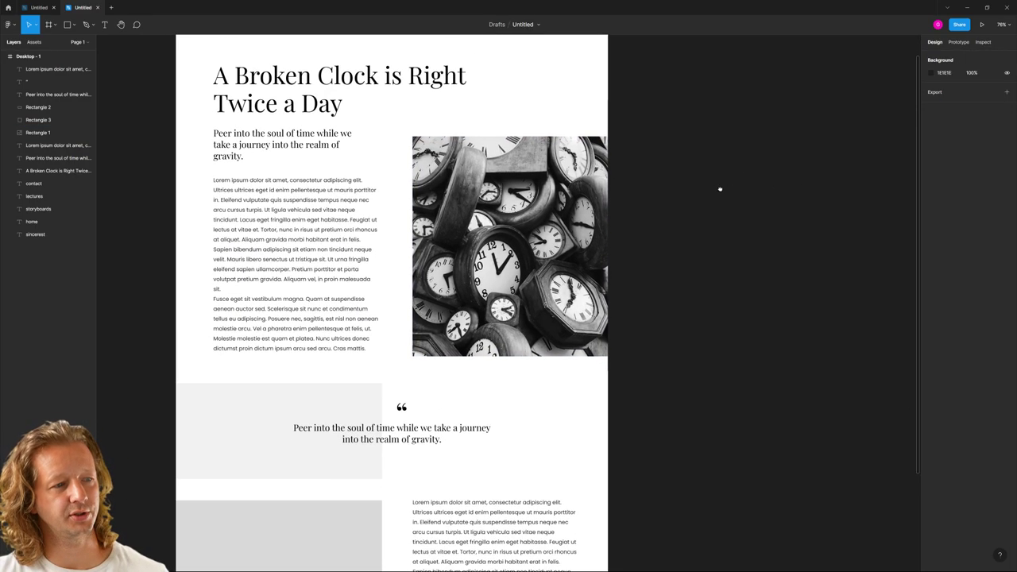
scroll(698, 221, "down", 5)
left_click(393, 373)
right_click(686, 220)
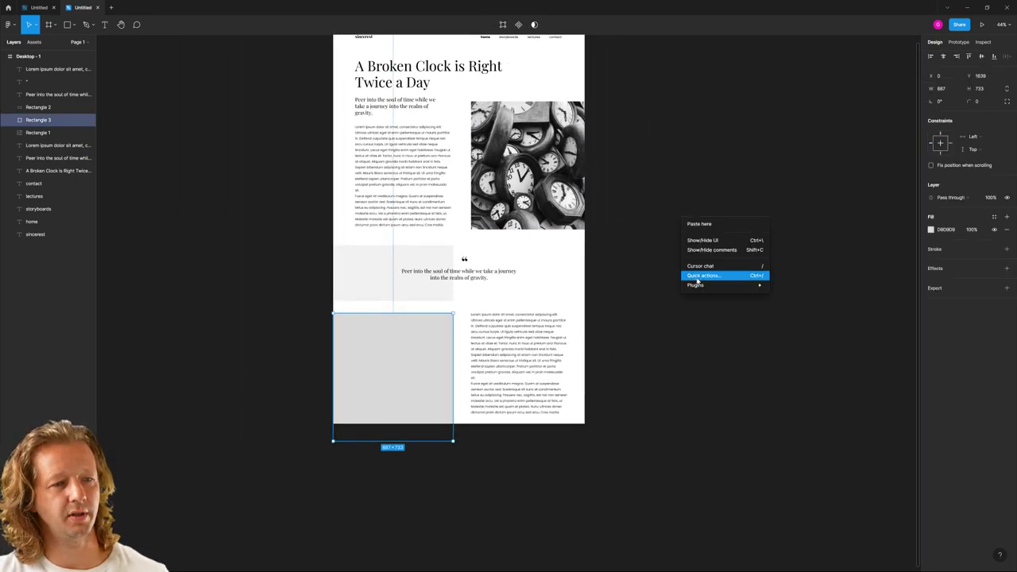
left_click(792, 275)
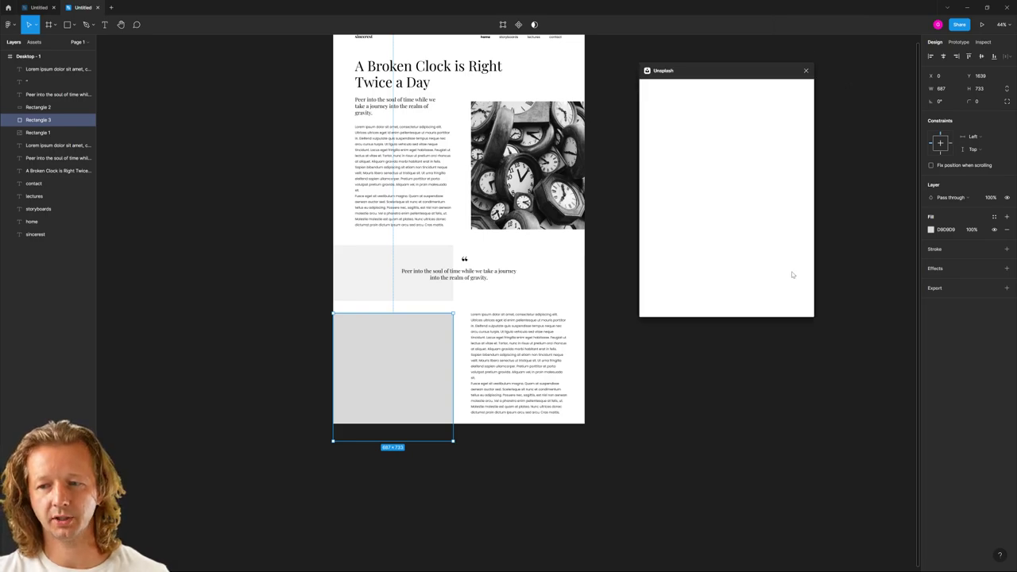
Search 'clock' and fill the block with the dark photo of lit clock faces
left_click(698, 110)
type("clock")
key("Return")
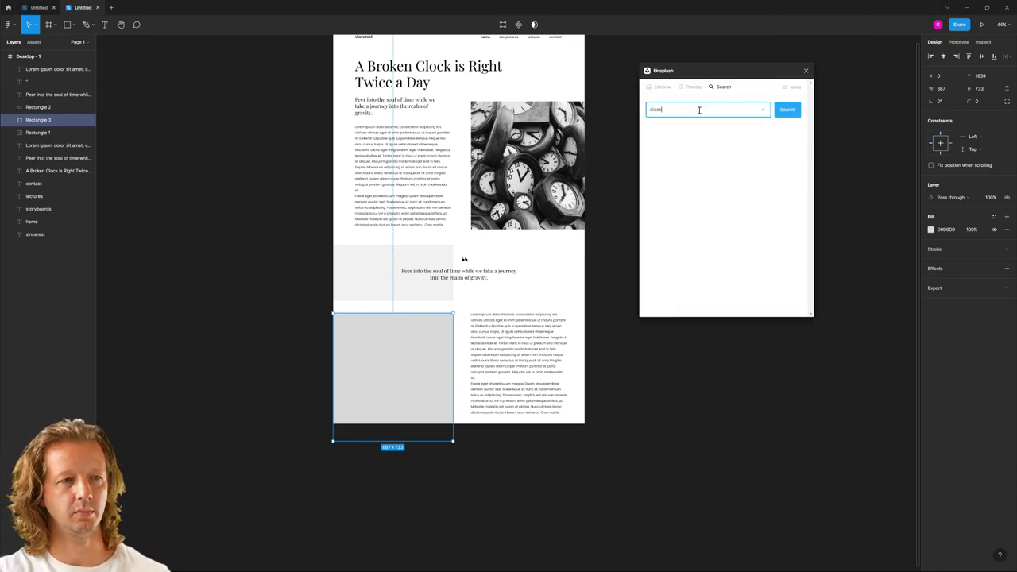
scroll(751, 242, "down", 5)
scroll(752, 242, "down", 5)
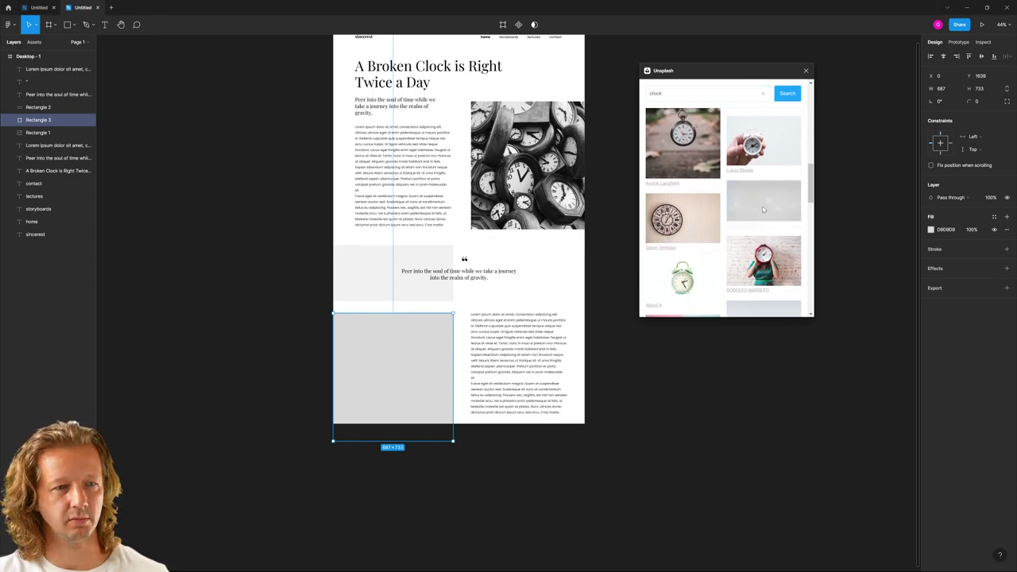
left_click(762, 207)
left_click(808, 72)
left_click(689, 191)
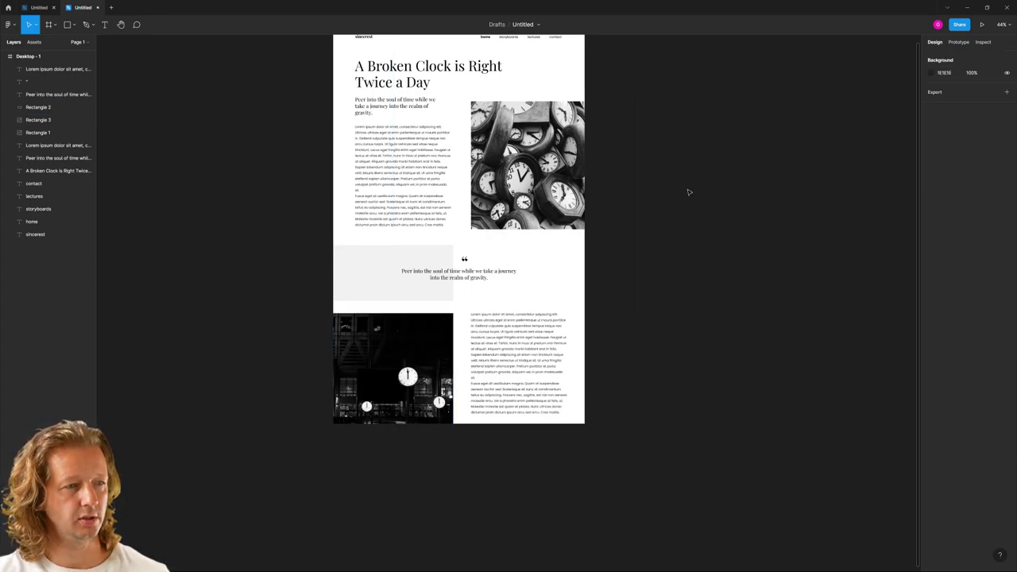
scroll(610, 218, "up", 2)
scroll(638, 186, "up", 3)
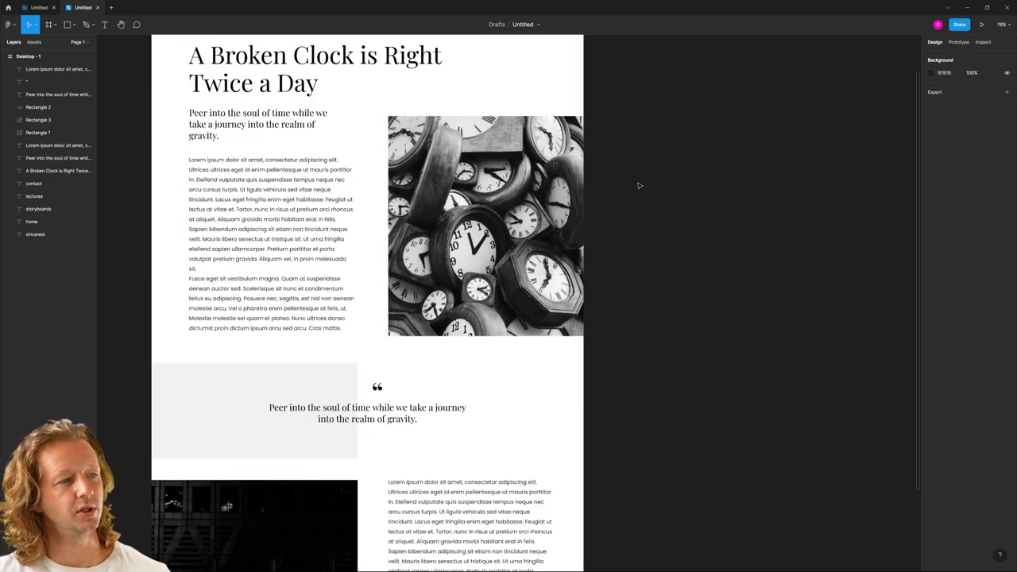
scroll(652, 192, "down", 1)
scroll(647, 159, "down", 3)
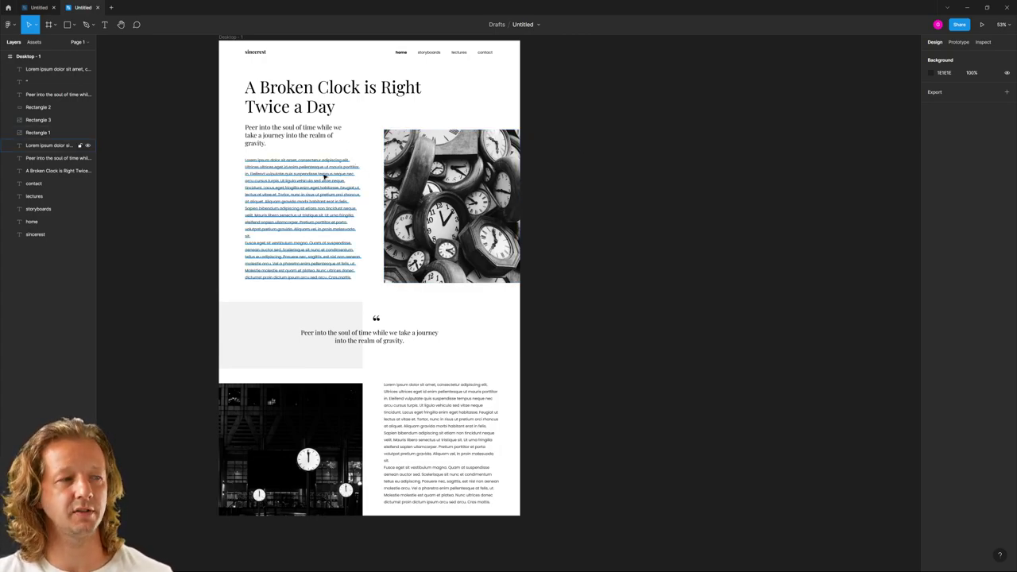
Alt-drag Desktop - 1 to create a duplicate frame, Desktop - 2, beside it
left_click(229, 37)
left_click_drag(229, 37, 564, 62)
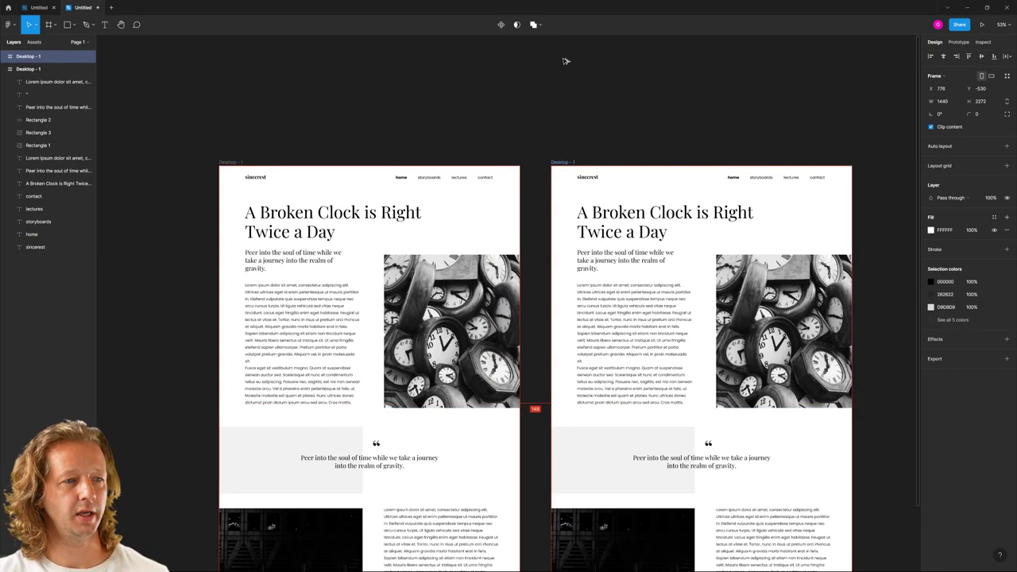
left_click(647, 111)
scroll(477, 80, "right", 5)
scroll(288, 135, "up", 2, "ctrl")
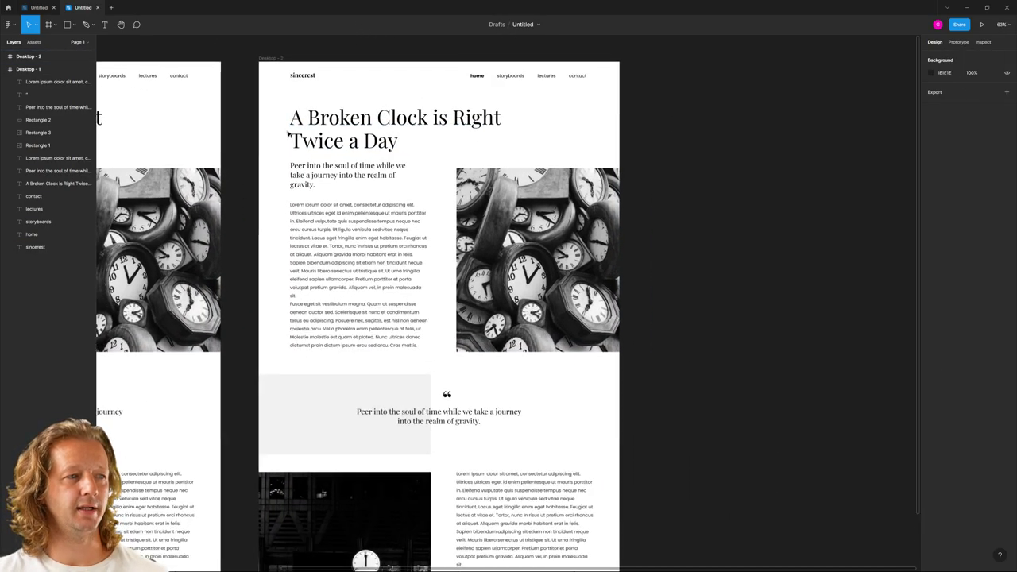
scroll(288, 135, "up", 1, "ctrl")
scroll(306, 103, "left", 2)
scroll(306, 104, "down", 1)
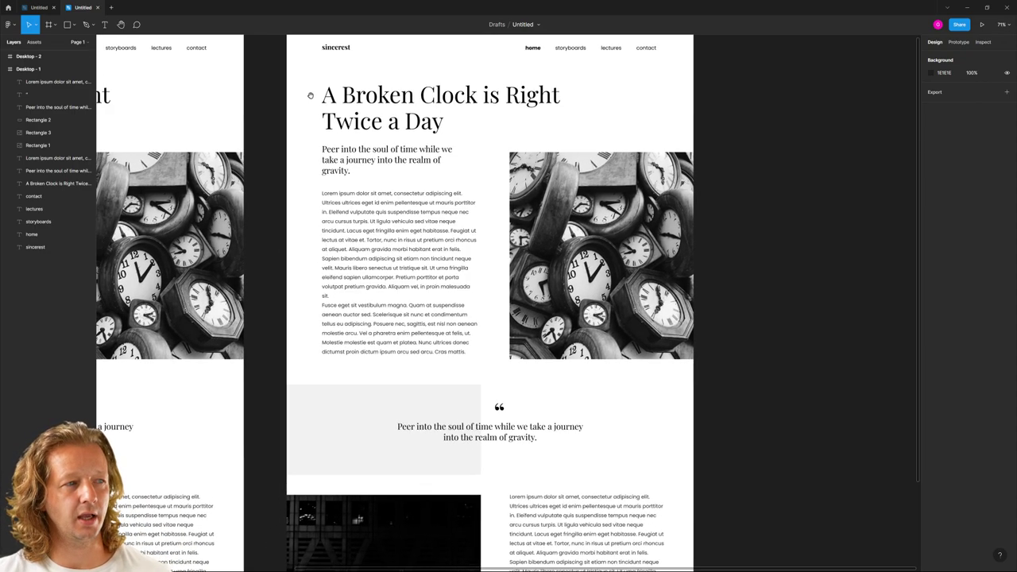
scroll(310, 96, "right", 2)
scroll(272, 44, "down", 1, "ctrl")
Set Desktop - 2's background fill to cream FFF1DC (HSB 36 14 100)
left_click(271, 44)
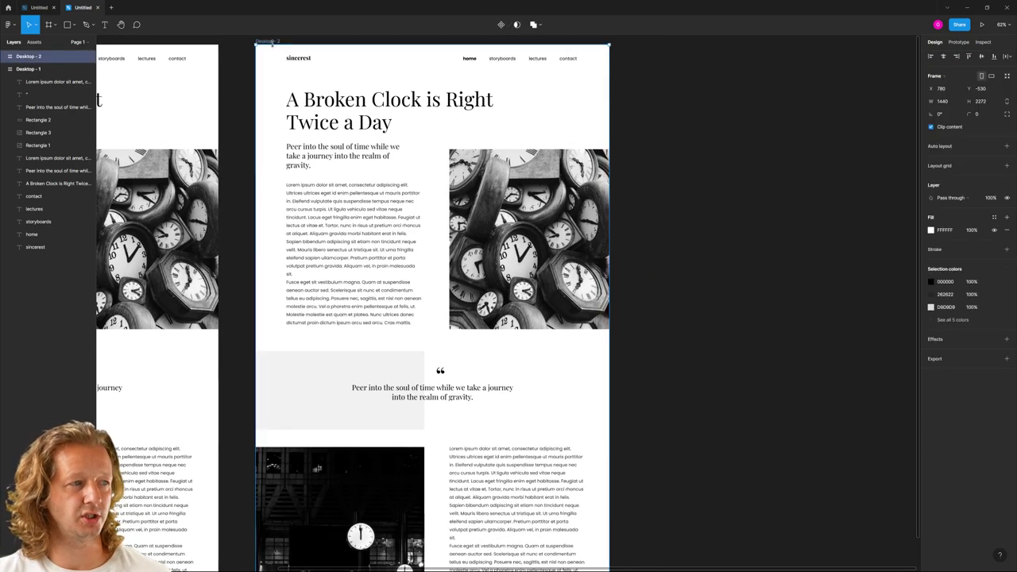
left_click(932, 231)
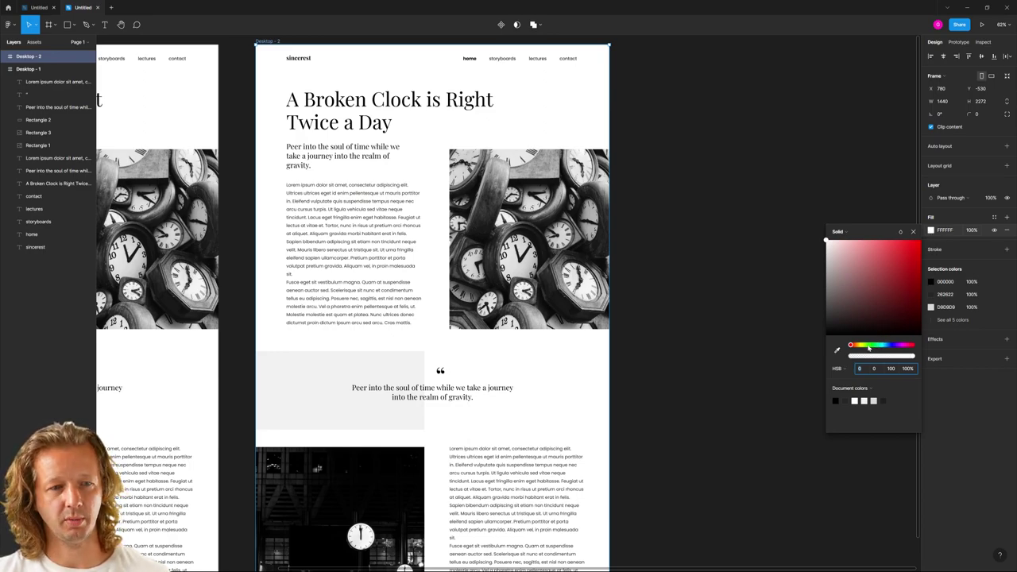
left_click_drag(861, 347, 859, 346)
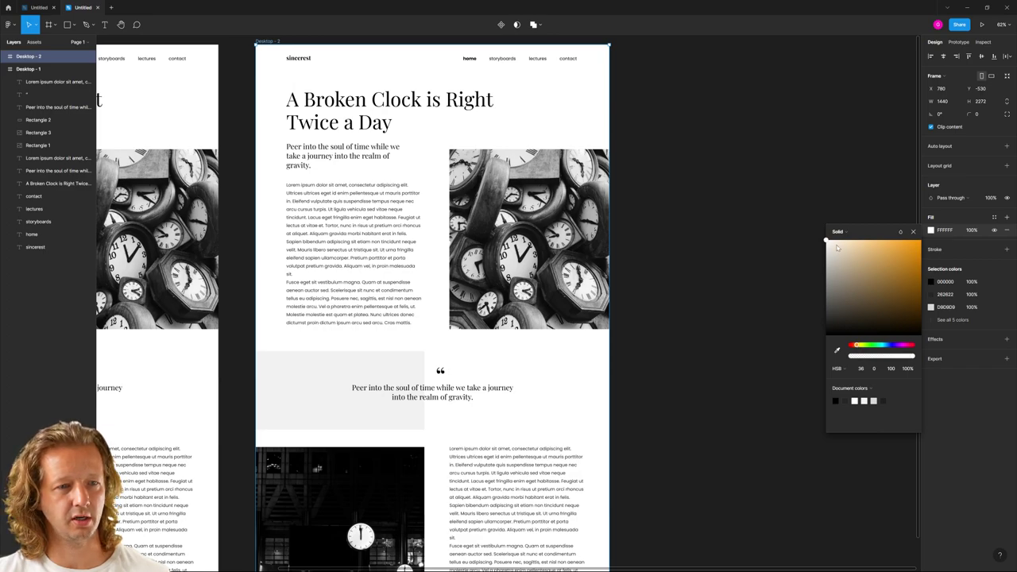
left_click(840, 241)
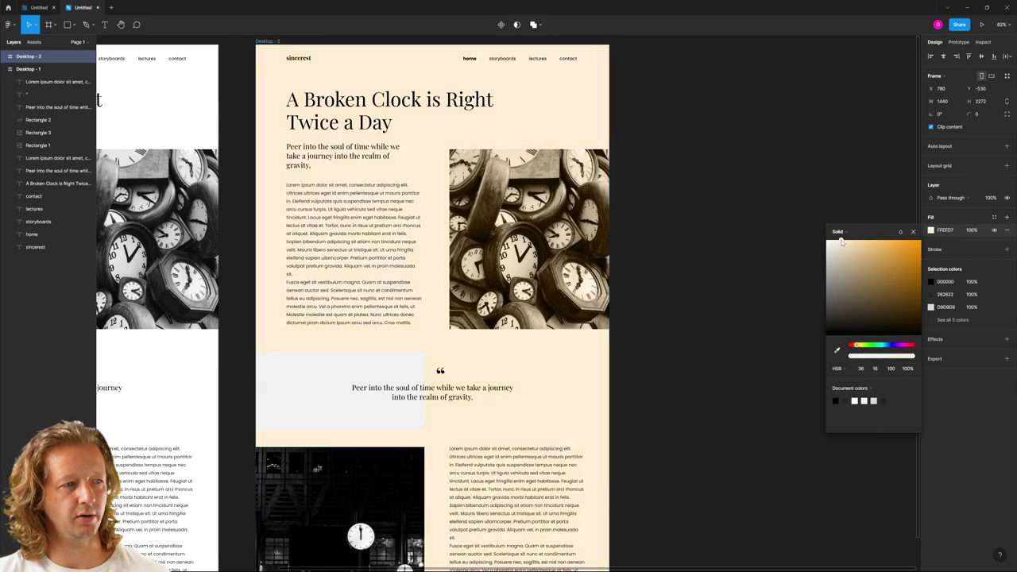
left_click_drag(840, 240, 840, 242)
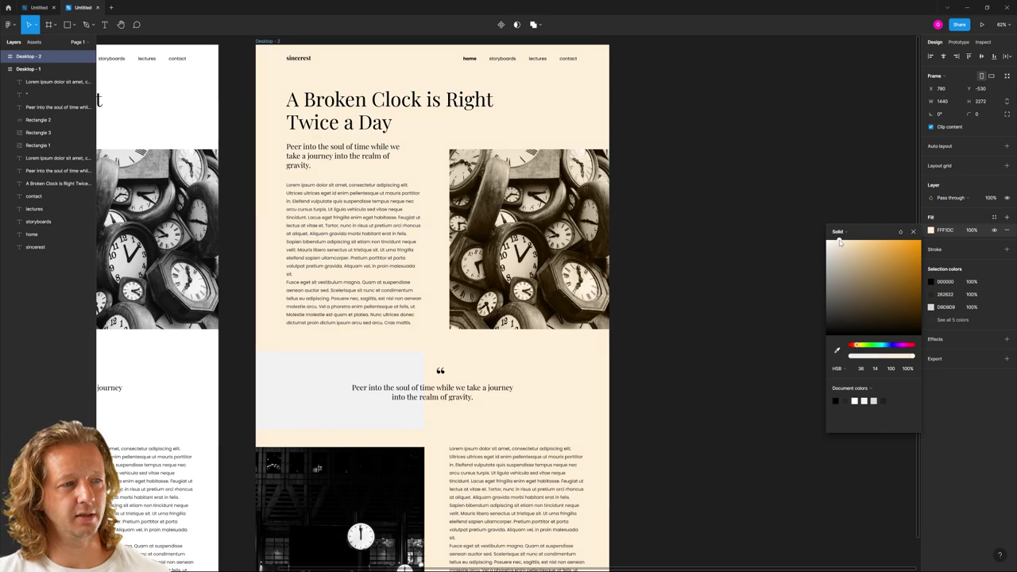
left_click(683, 168)
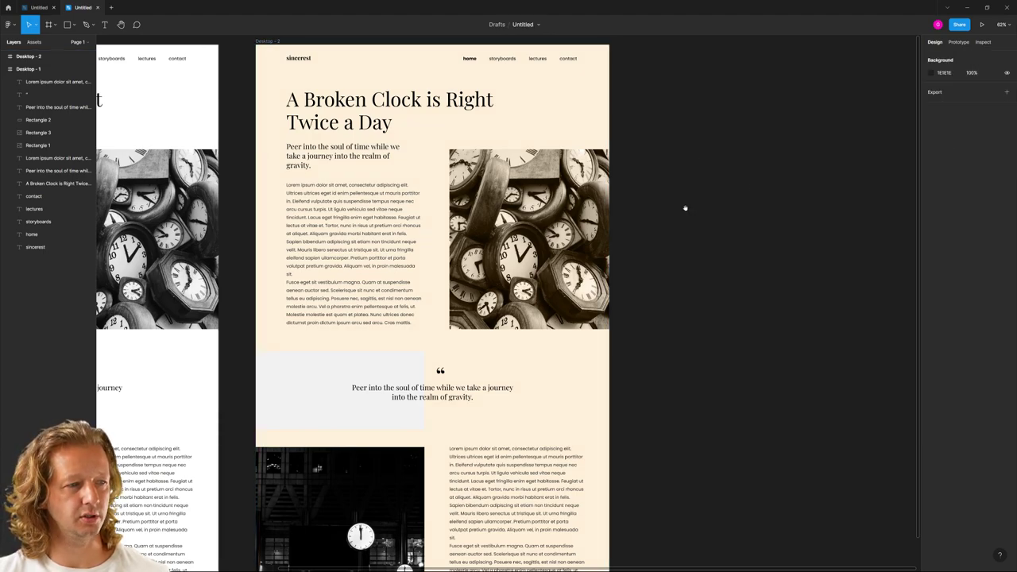
Eyedrop the cream page background into the grey quote box's fill
scroll(681, 210, "down", 2)
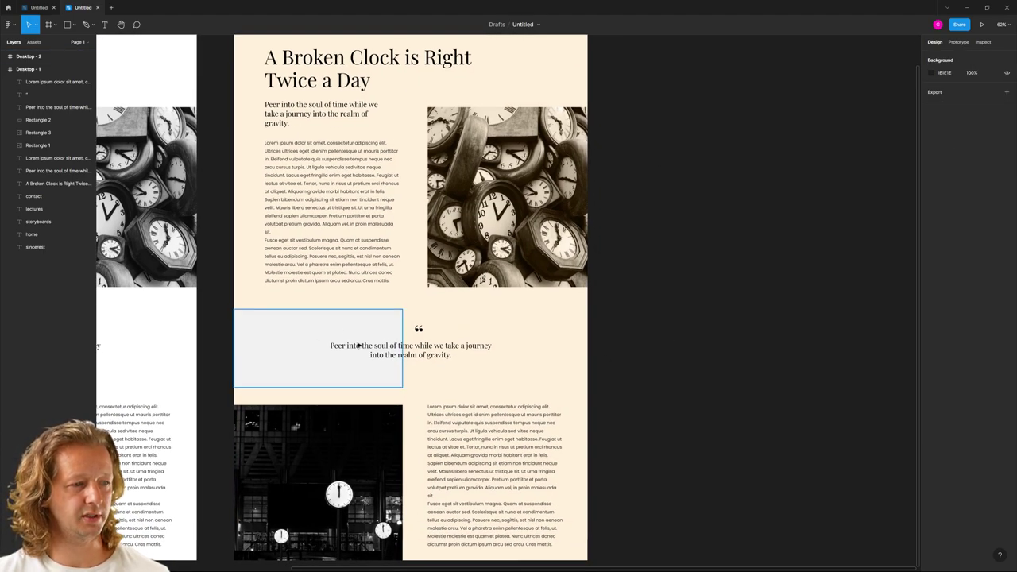
scroll(349, 338, "up", 5)
left_click(442, 310)
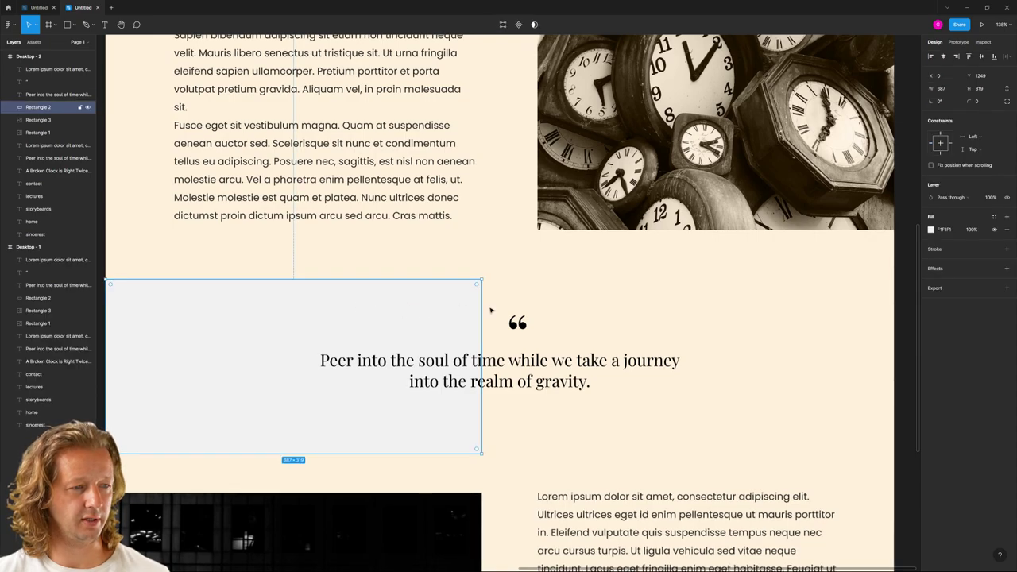
scroll(604, 302, "down", 5)
scroll(592, 303, "down", 3)
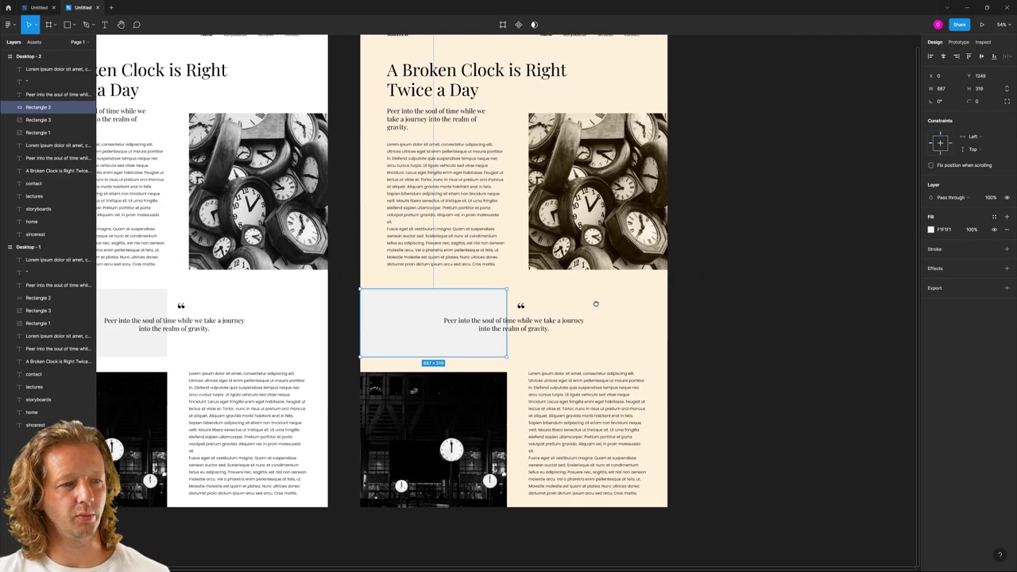
left_click_drag(584, 298, 538, 328)
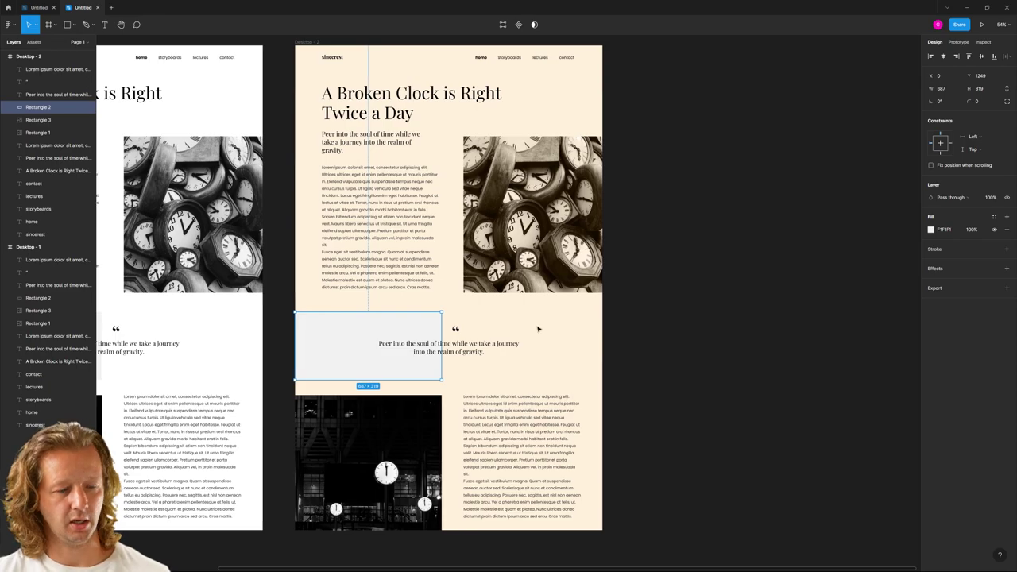
key("i")
left_click(559, 323)
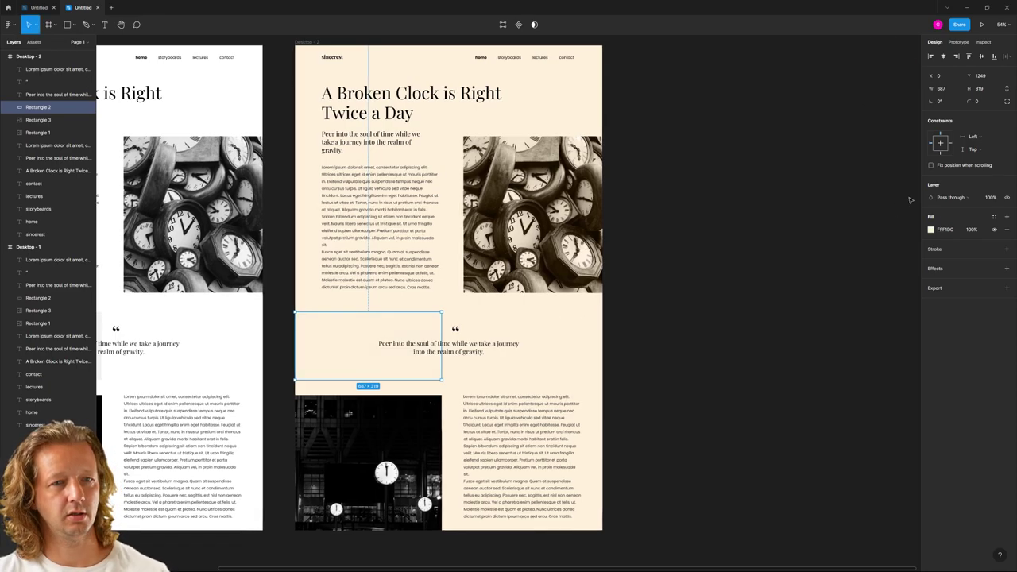
Darken the quote box fill by setting its HSB brightness to 92, then fine-tune slightly
left_click(932, 230)
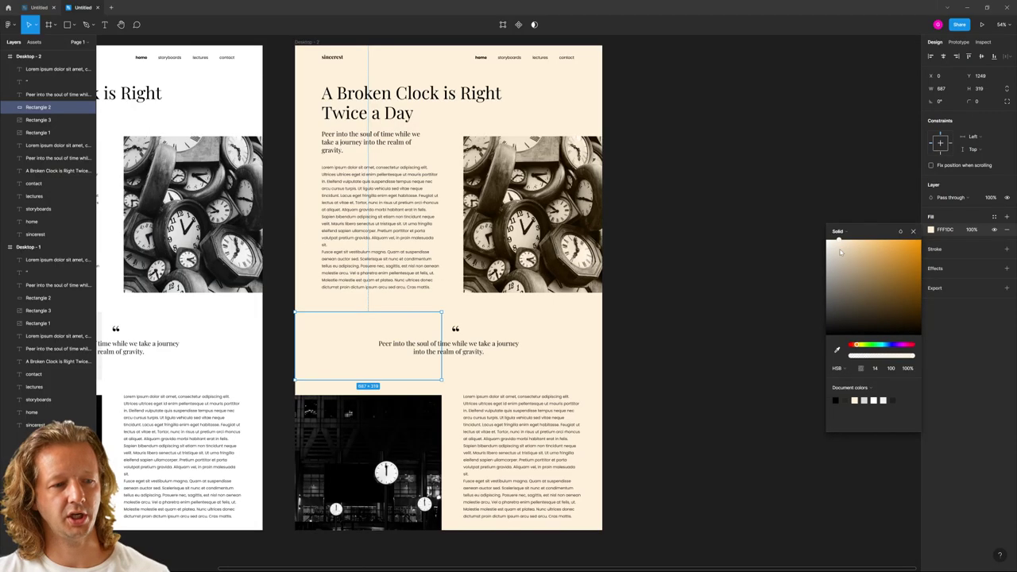
left_click(848, 369)
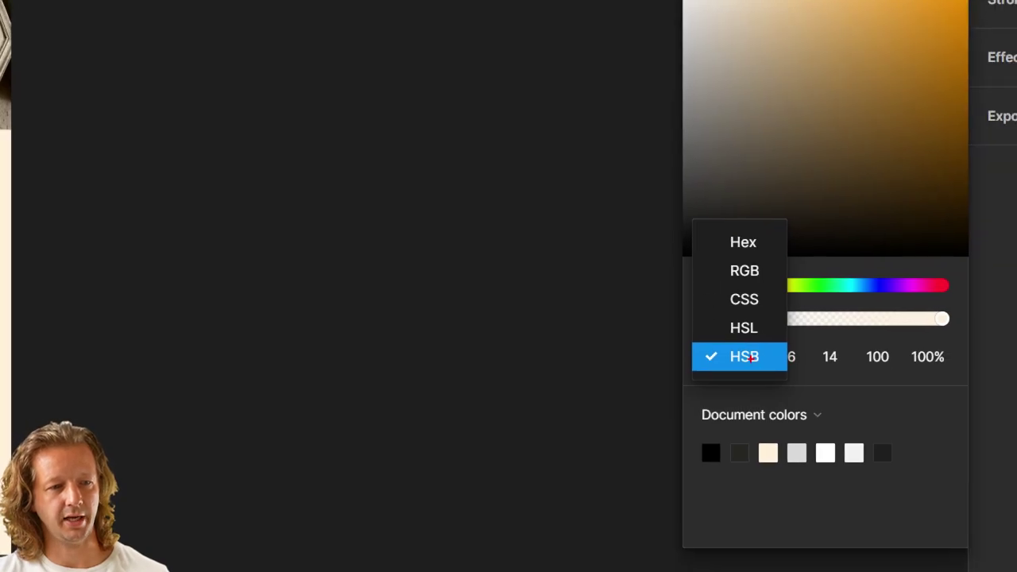
left_click(744, 356)
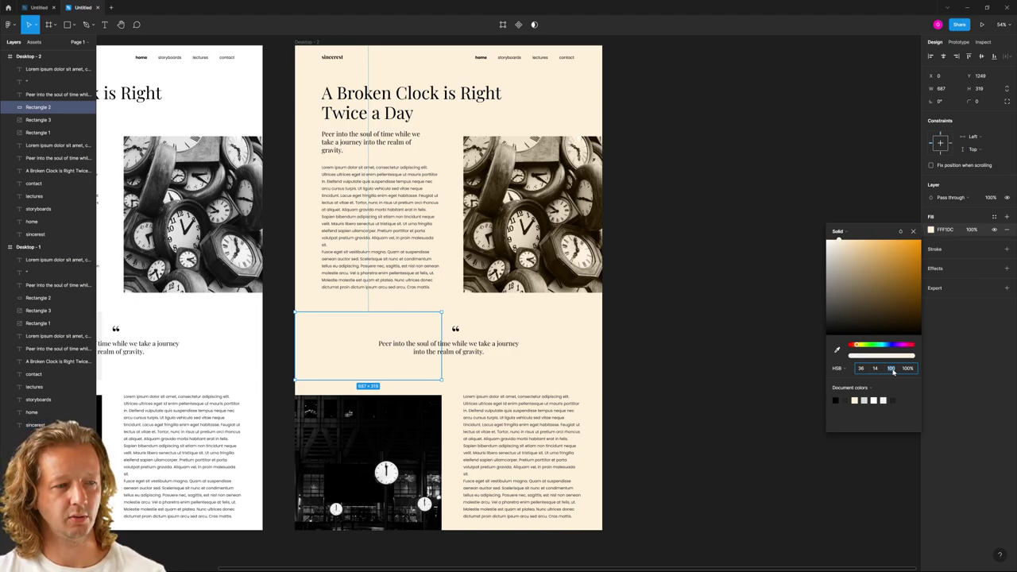
type("92")
key("Return")
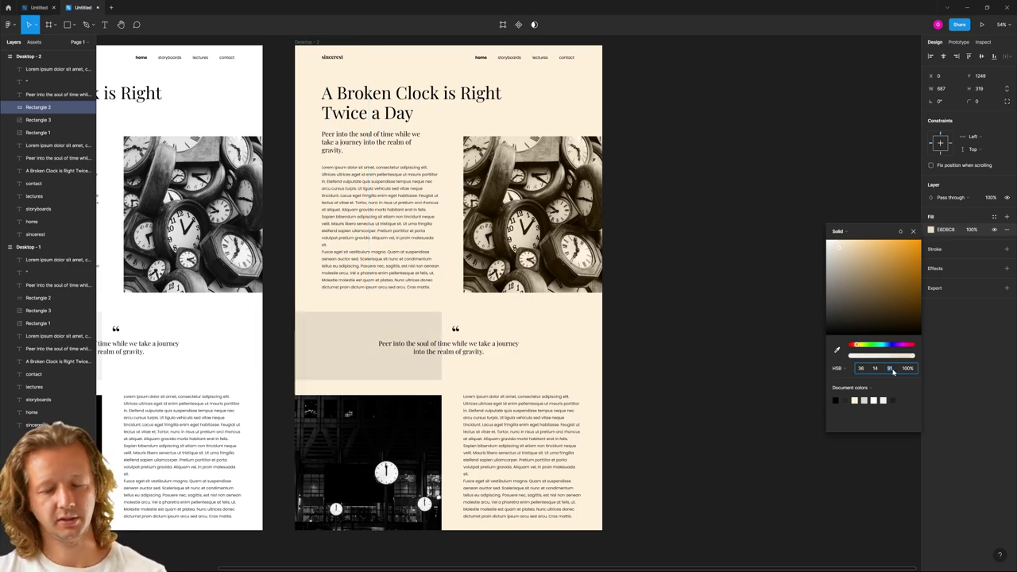
key("Up")
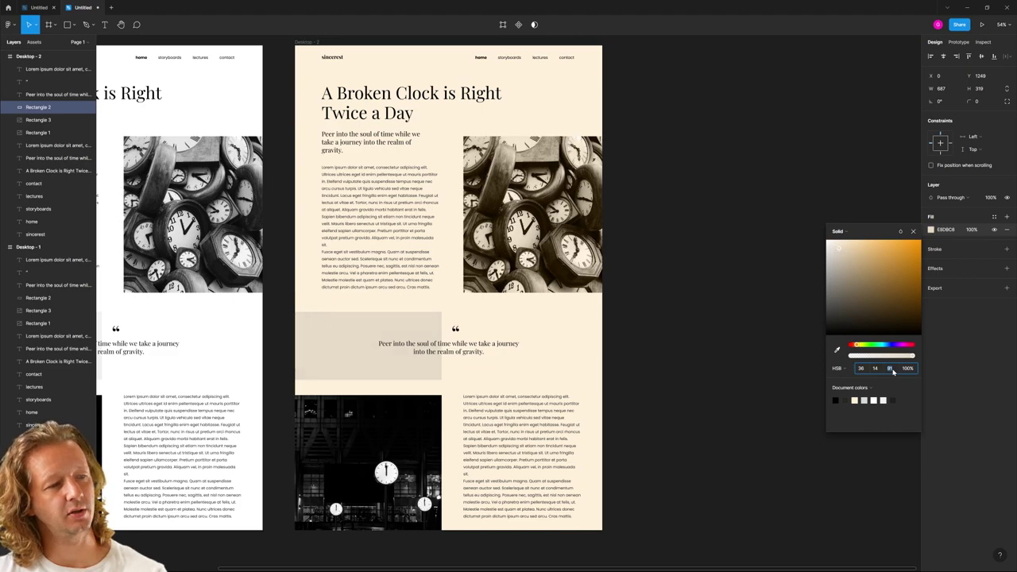
left_click(695, 284)
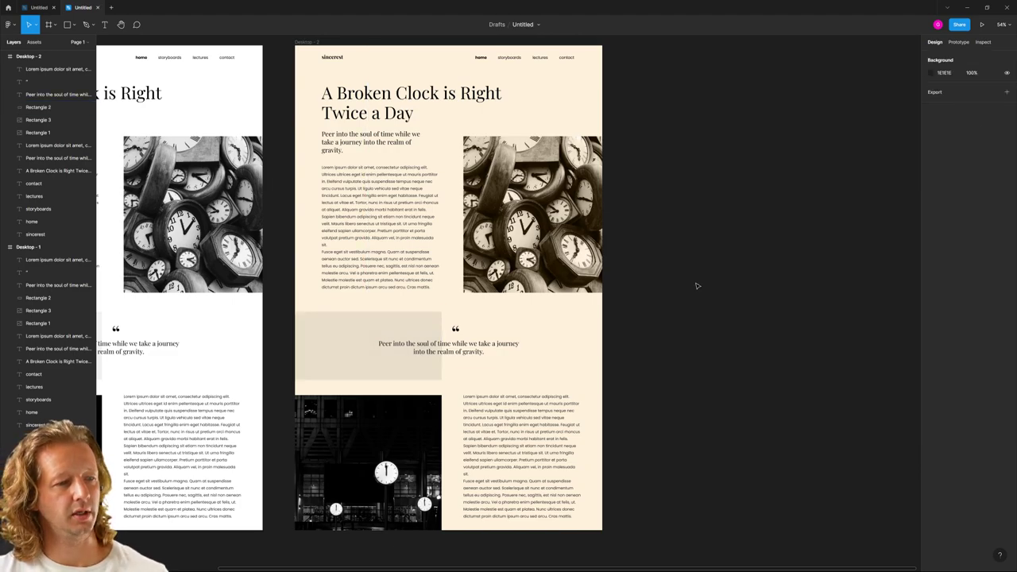
Remove the D9D9D9 base fill from Rectangle 3's clock photo and set its image blend mode to Luminosity
scroll(702, 209, "left", 3)
scroll(798, 208, "left", 3)
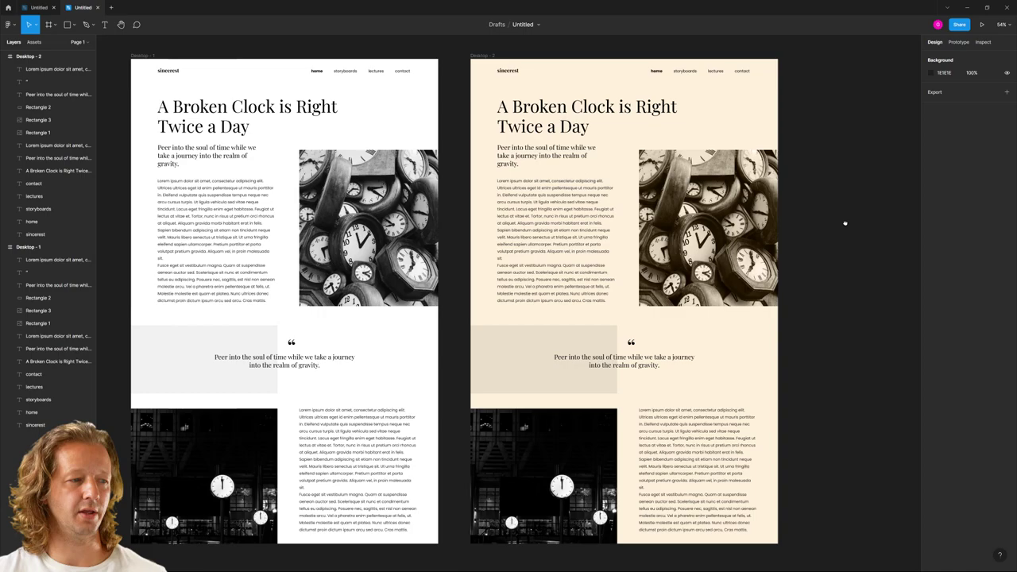
scroll(847, 230, "right", 4)
scroll(847, 231, "down", 2)
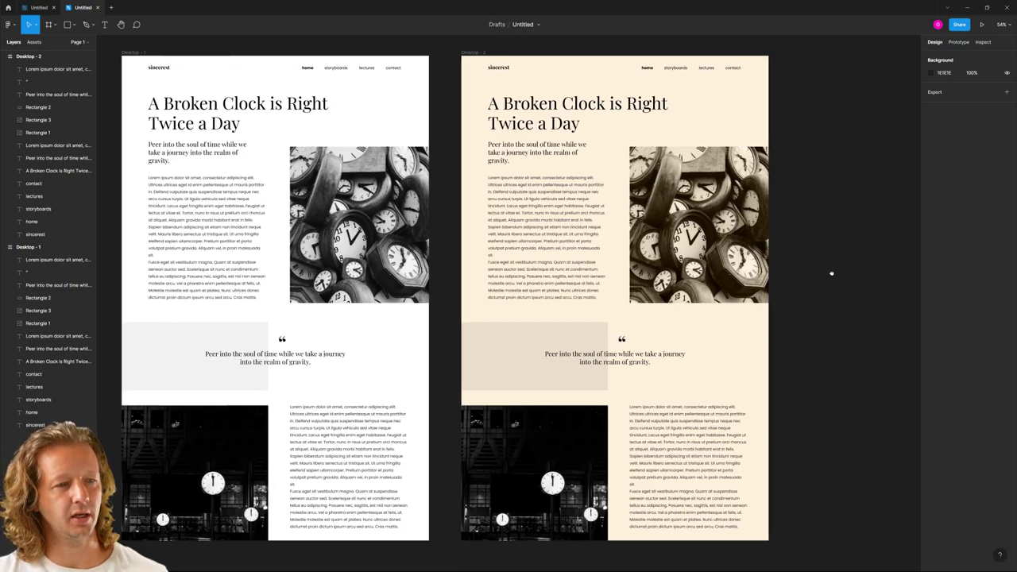
left_click(468, 356)
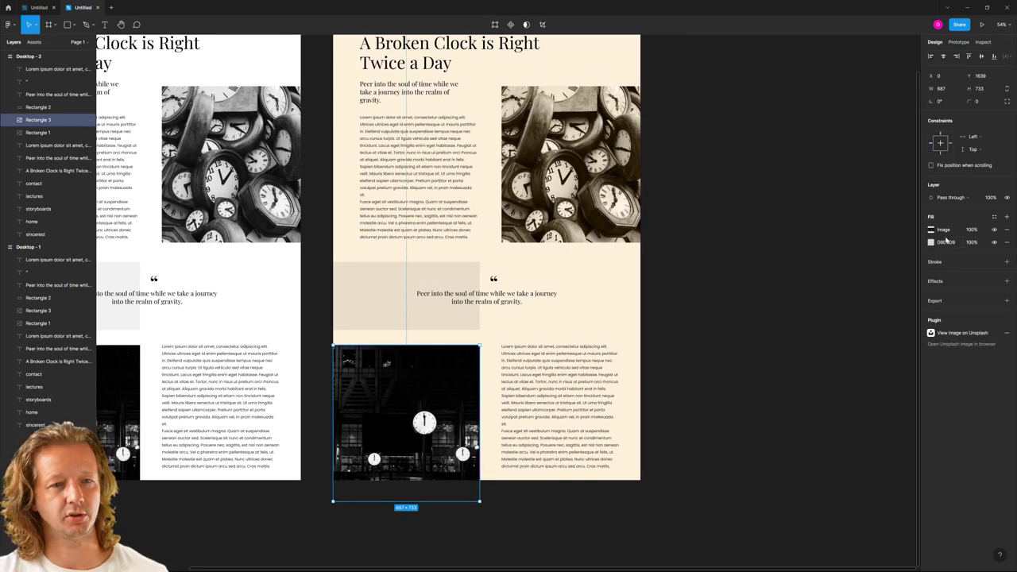
left_click(1007, 242)
left_click(932, 229)
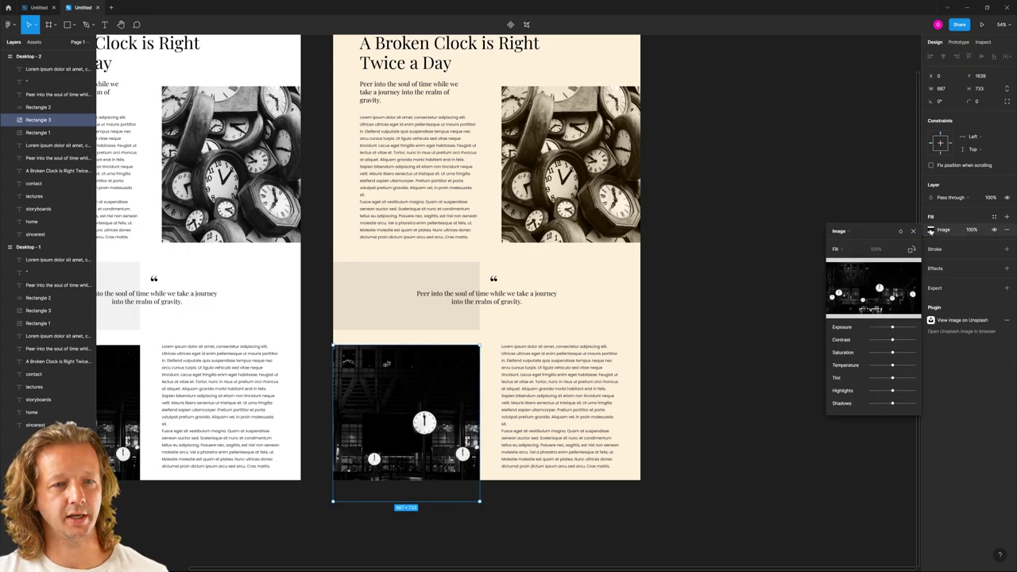
left_click(901, 231)
left_click(919, 408)
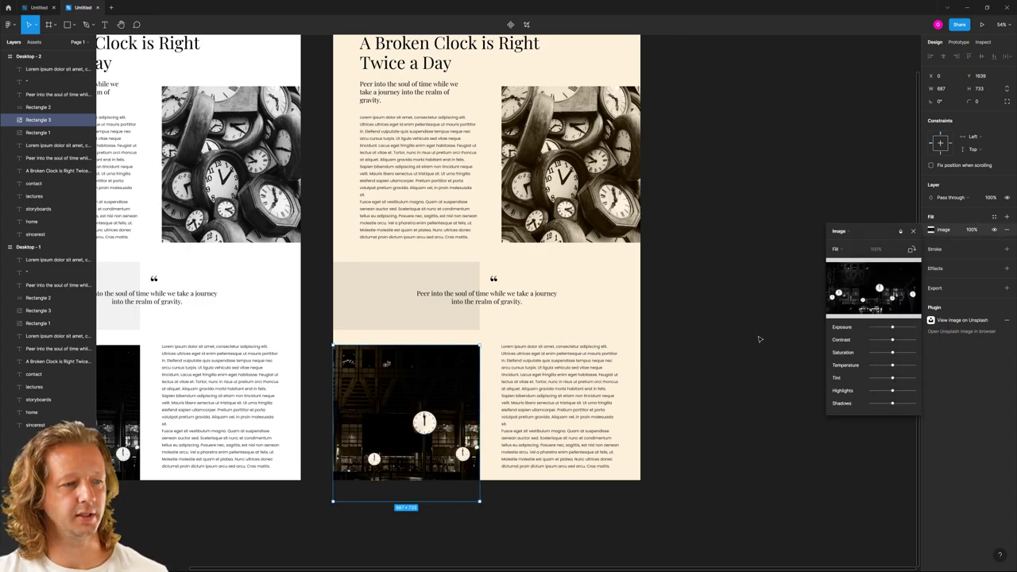
left_click(735, 243)
scroll(740, 222, "up", 2)
scroll(740, 222, "left", 3)
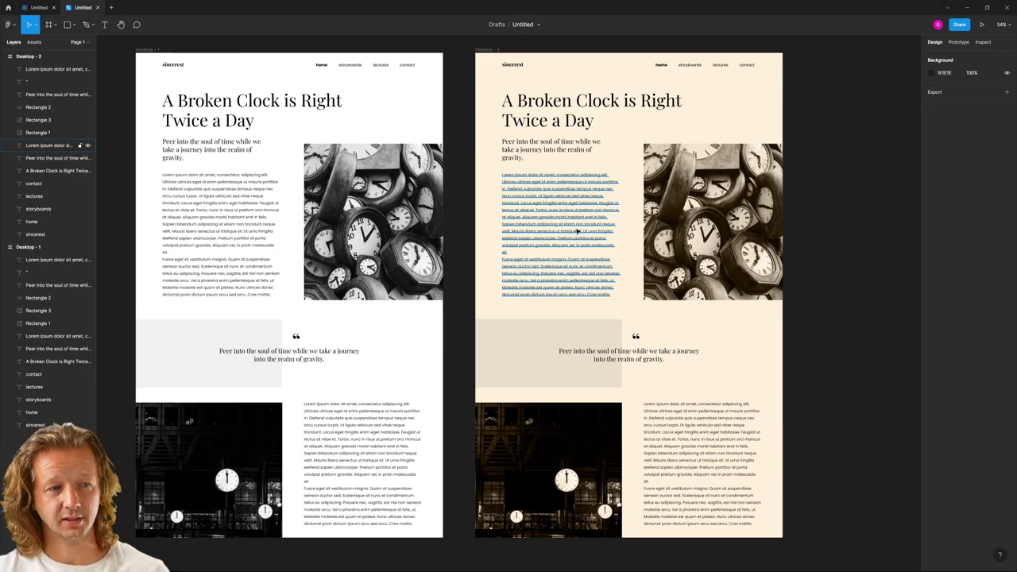
Bring Desktop - 1 and the beige Desktop - 2 layout fully into view
scroll(720, 139, "up", 3)
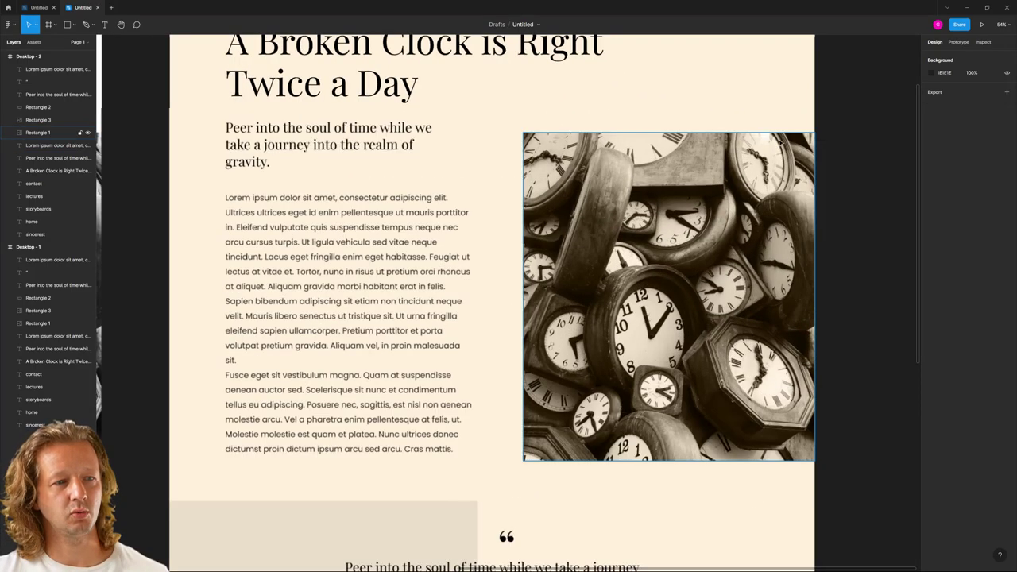
scroll(647, 119, "down", 4)
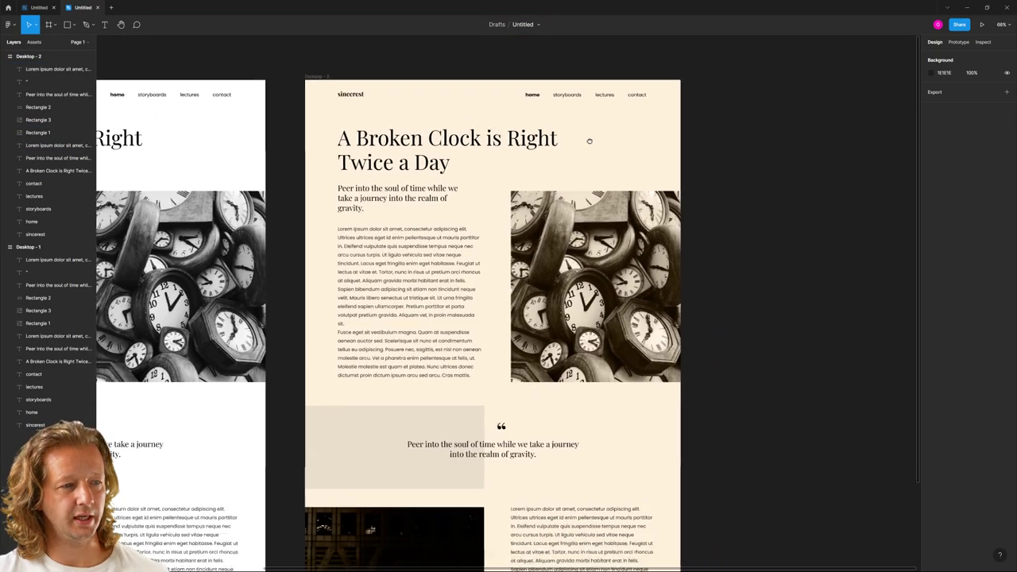
scroll(590, 141, "down", 1)
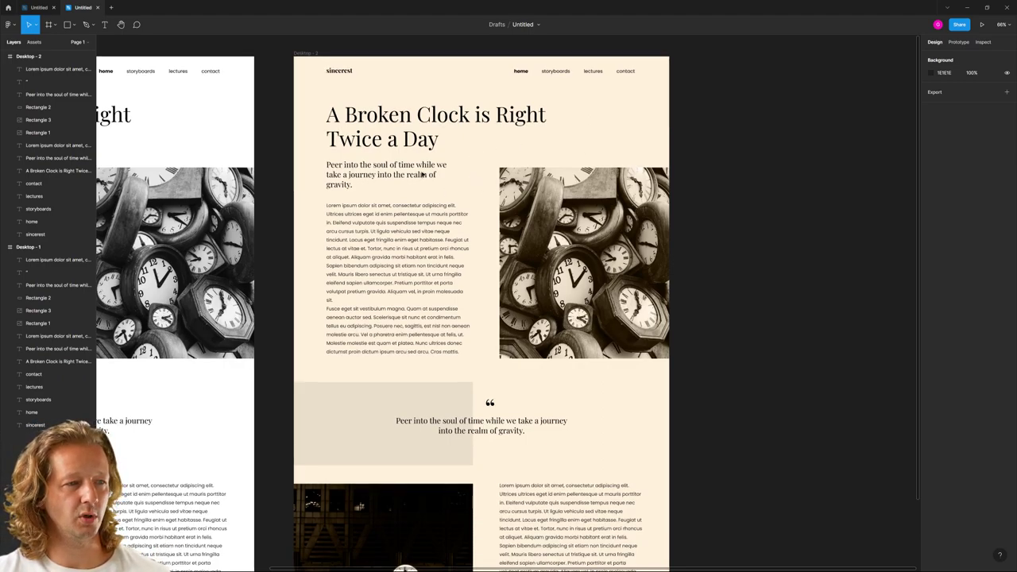
scroll(521, 221, "up", 2, "ctrl")
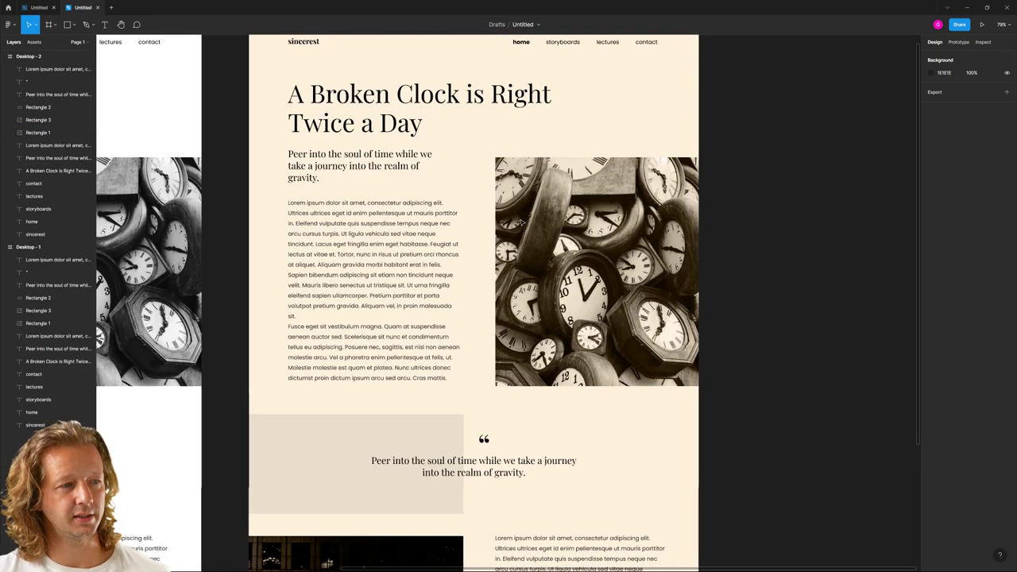
scroll(521, 221, "up", 1, "ctrl")
scroll(557, 221, "up", 2)
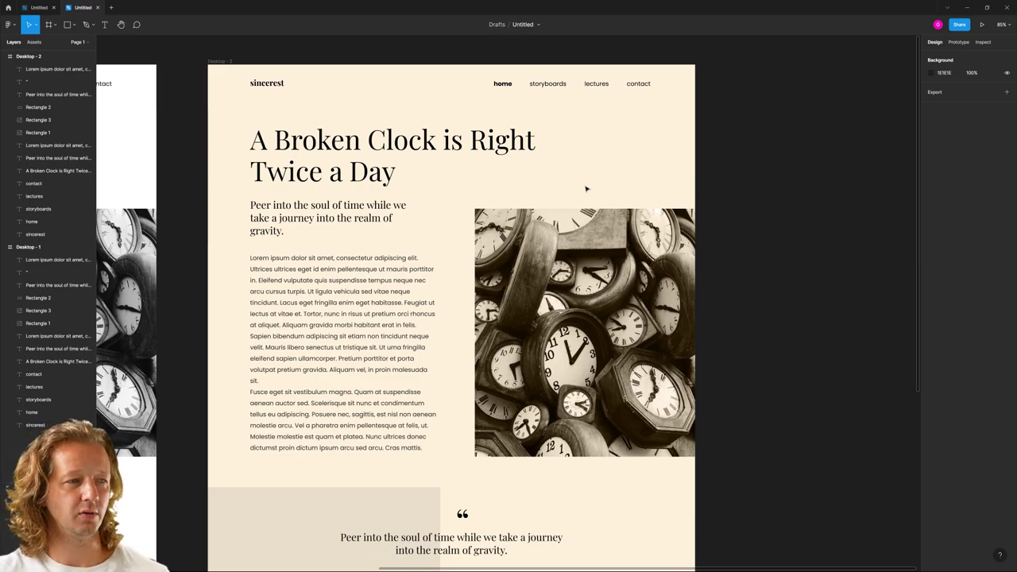
scroll(497, 174, "down", 5, "ctrl")
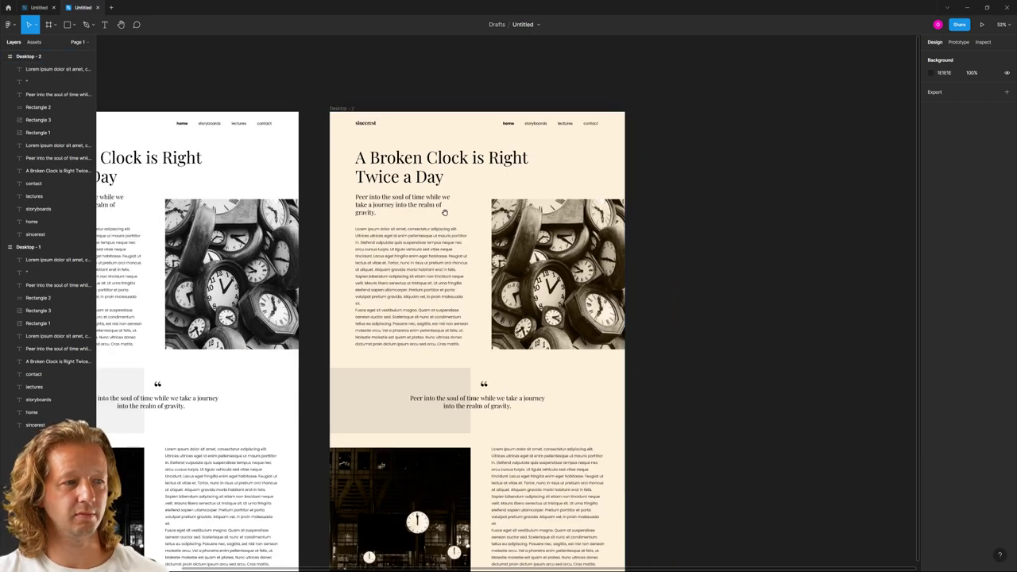
left_click_drag(445, 213, 565, 174)
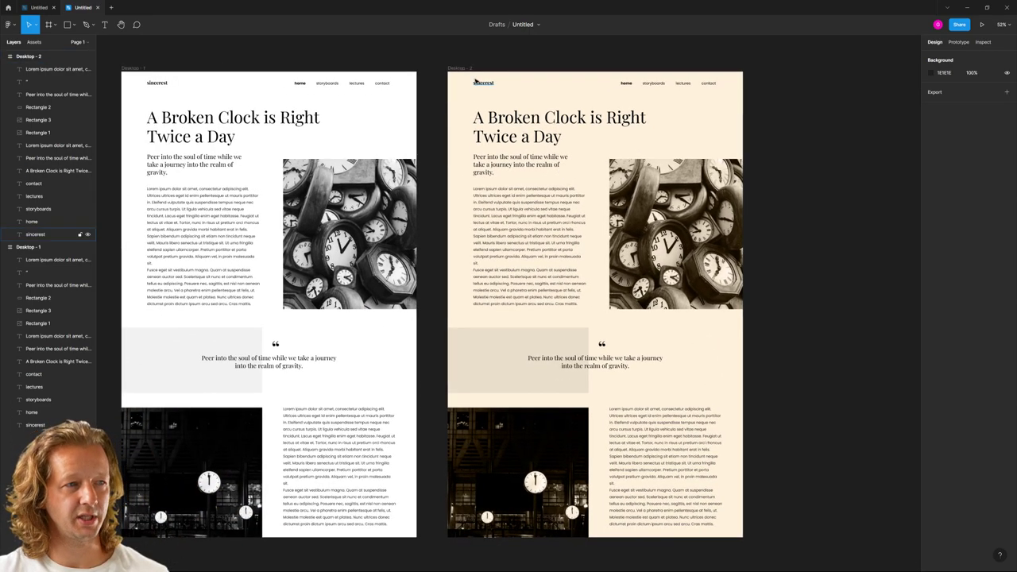
left_click(461, 69)
left_click_drag(563, 109, 363, 84)
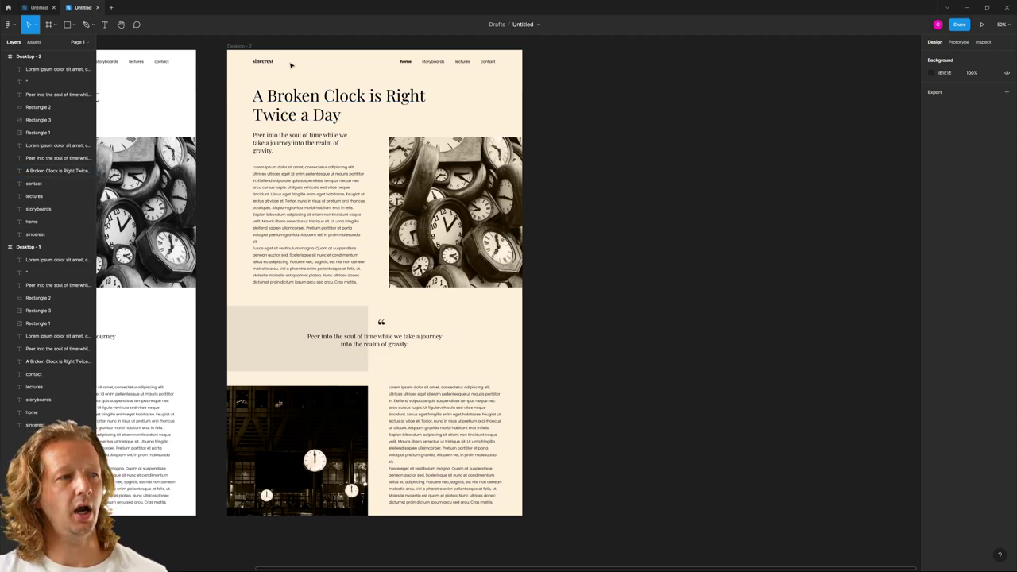
Alt-drag the Desktop - 2 frame to its right, creating the identical copy Desktop - 3
left_click(322, 50)
left_click_drag(321, 49, 554, 50)
left_click(609, 91)
scroll(609, 90, "right", 5)
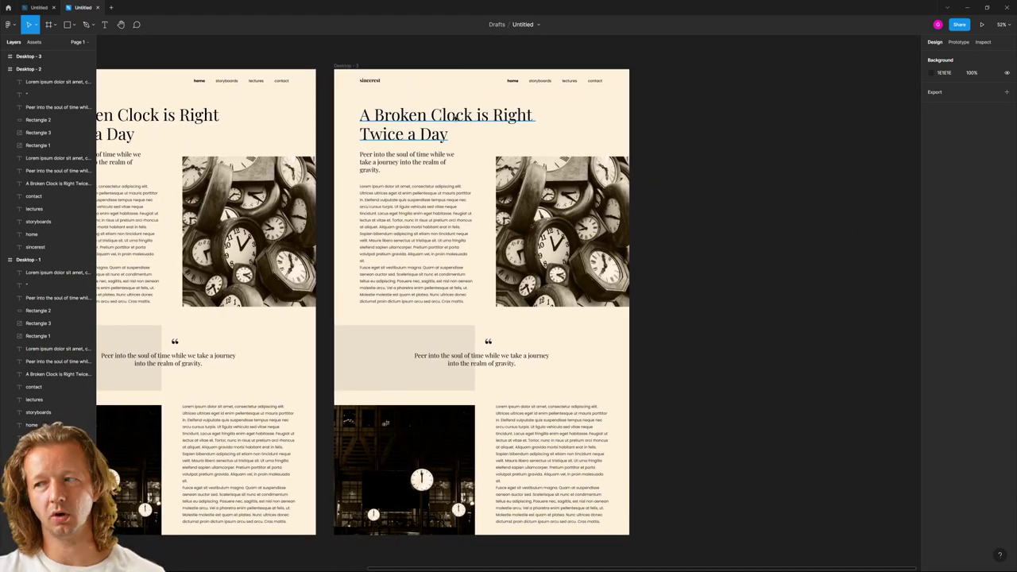
scroll(456, 117, "up", 3)
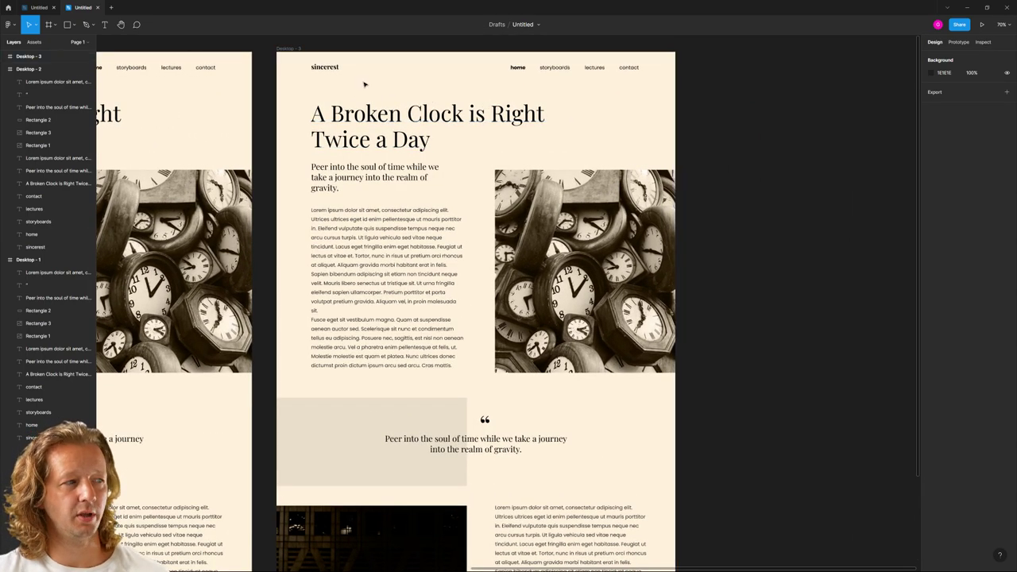
left_click(68, 25)
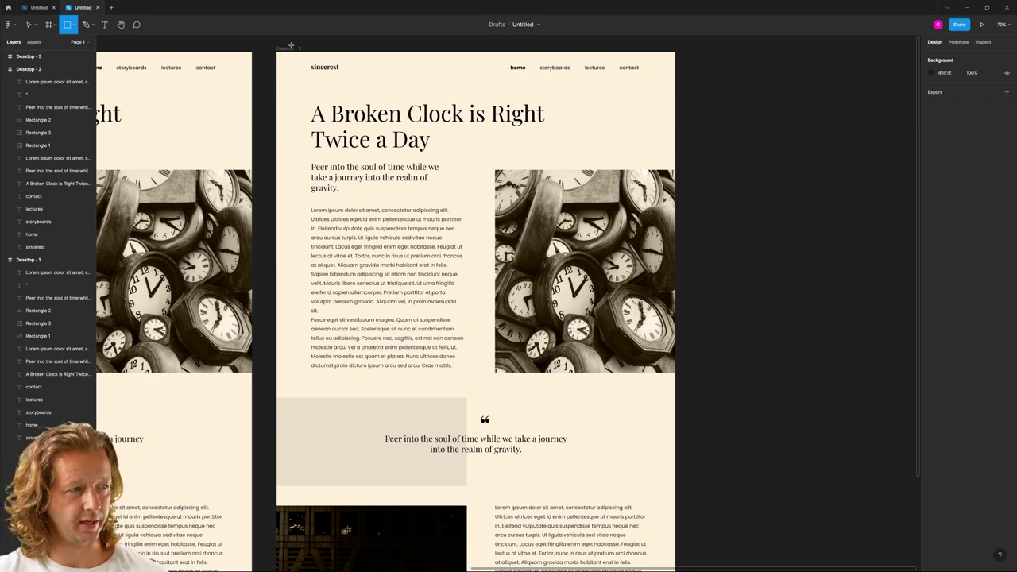
Draw a tall 632×1215 rectangle at the top of Desktop - 3 and send it behind the text
left_click_drag(292, 42, 466, 378)
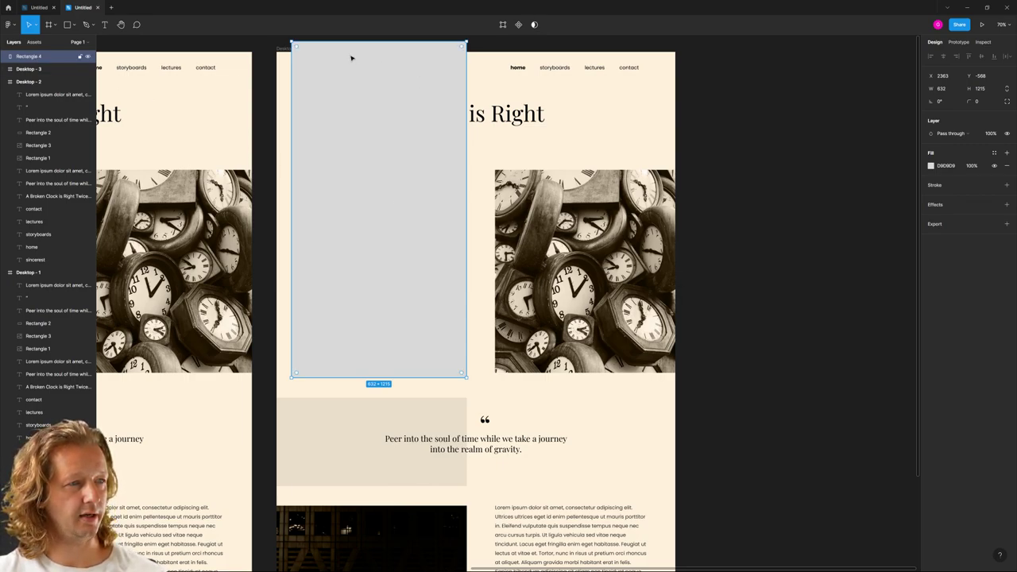
left_click_drag(360, 73, 358, 83)
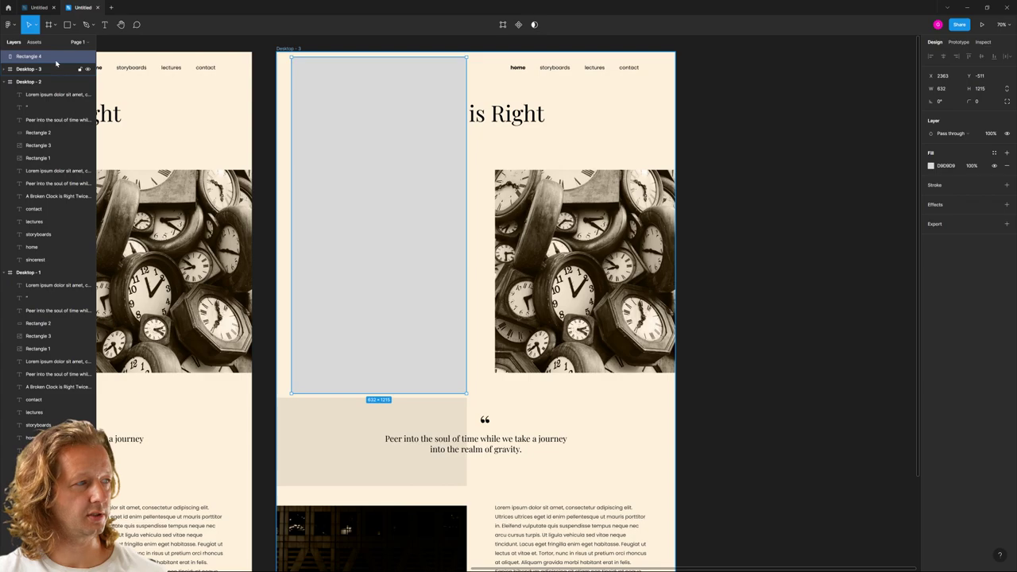
left_click_drag(32, 57, 38, 72)
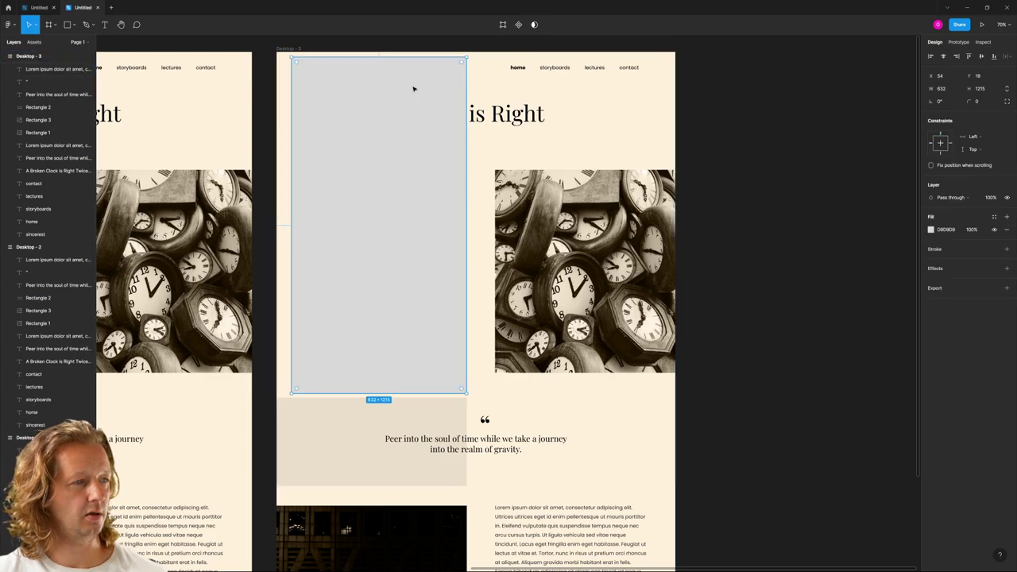
left_click_drag(418, 81, 416, 78)
key("ctrl+shift+bracketleft")
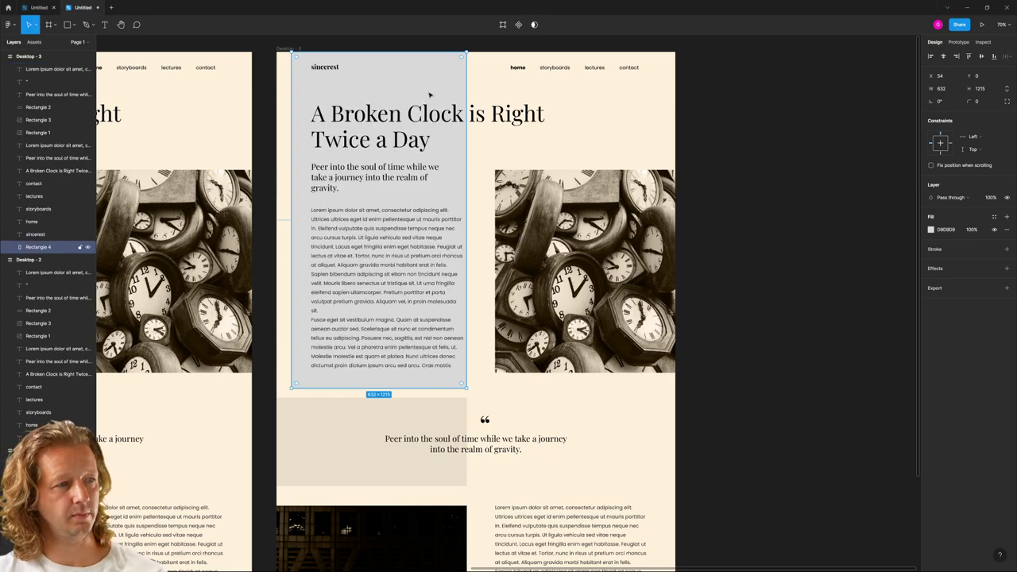
Narrow the body paragraph to 501 wide so it fits inside the grey panel
left_click(442, 226)
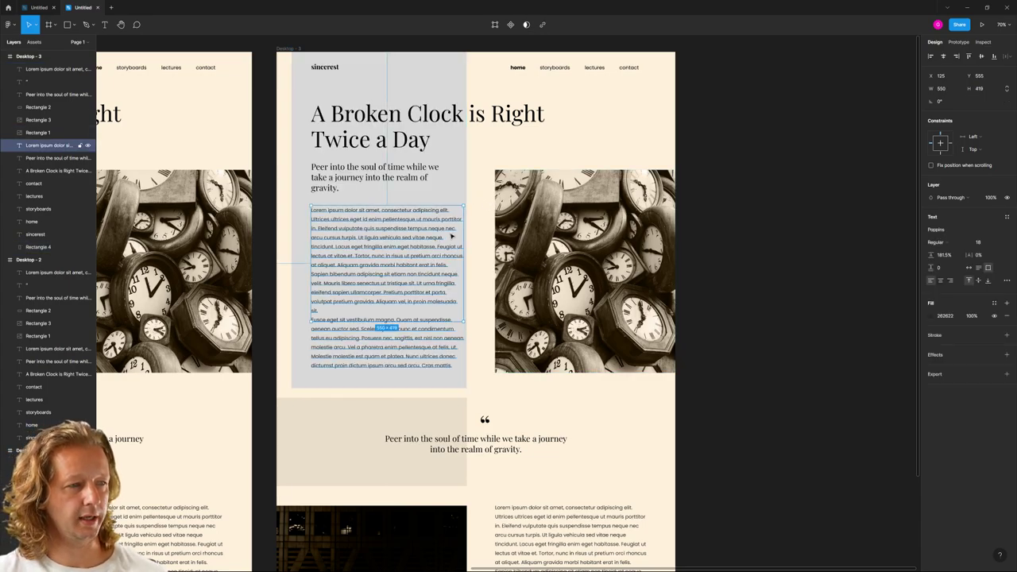
left_click_drag(461, 229, 451, 229)
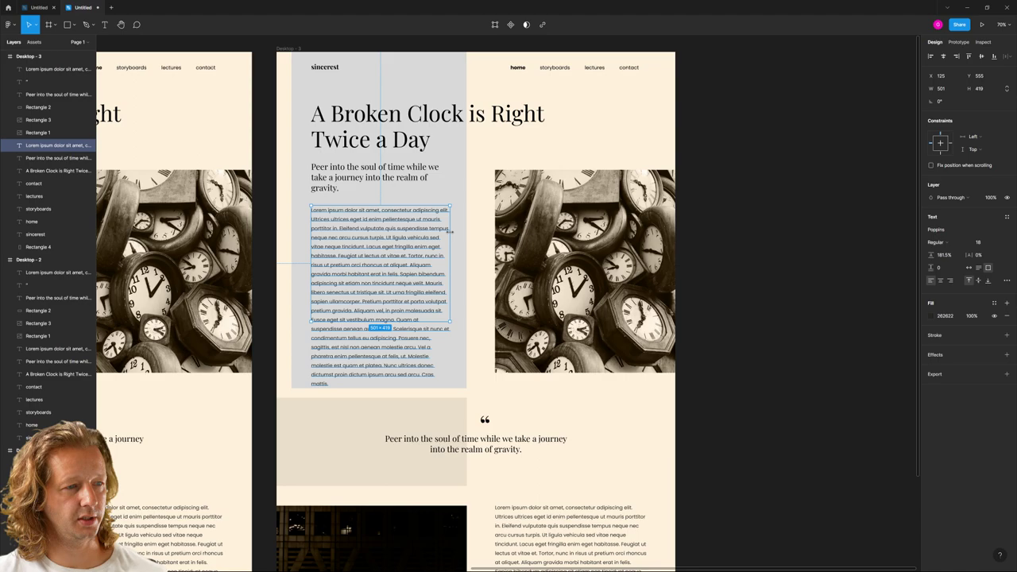
left_click(463, 174)
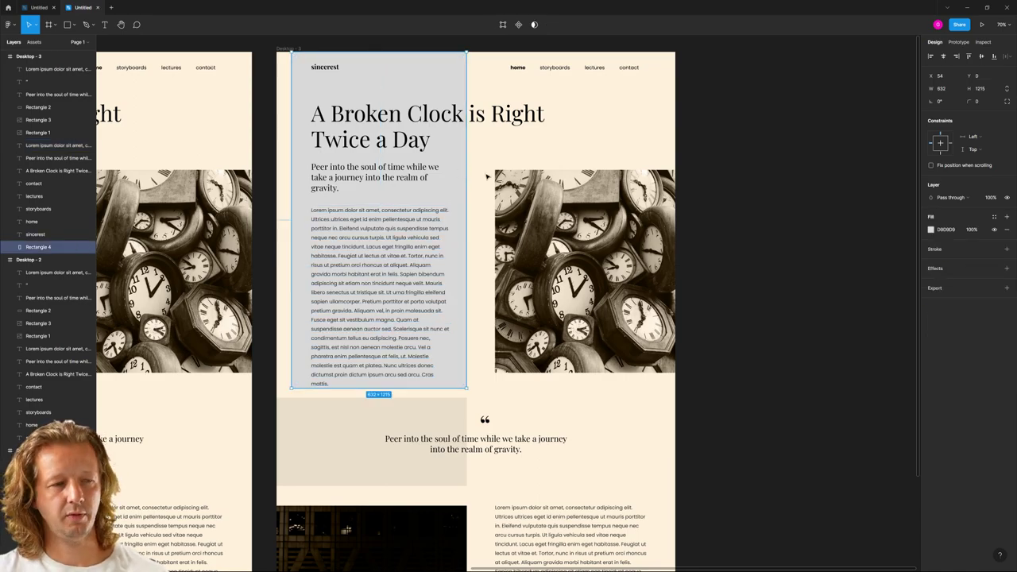
left_click(533, 143)
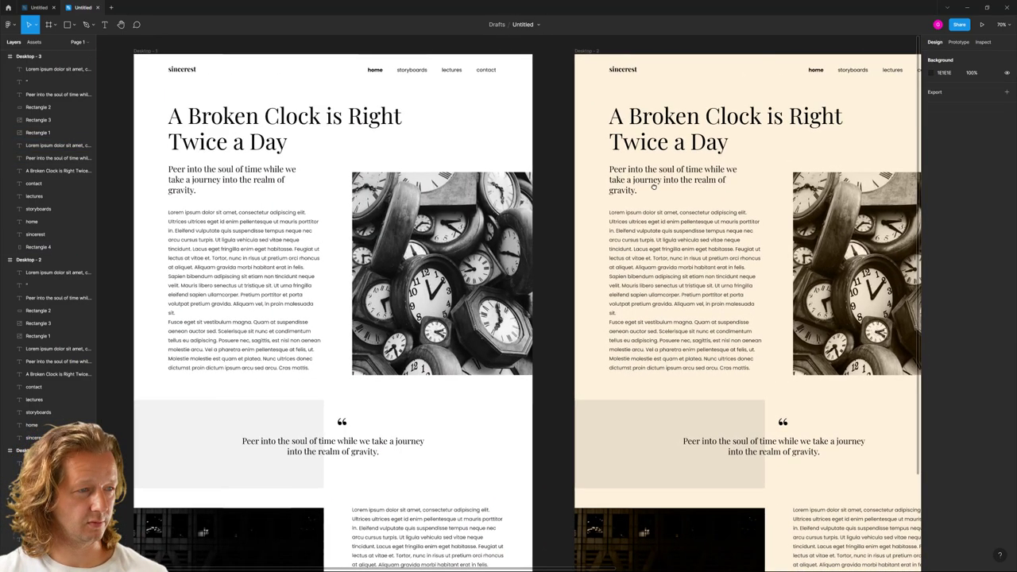
scroll(661, 158, "down", 2)
scroll(661, 158, "right", 6)
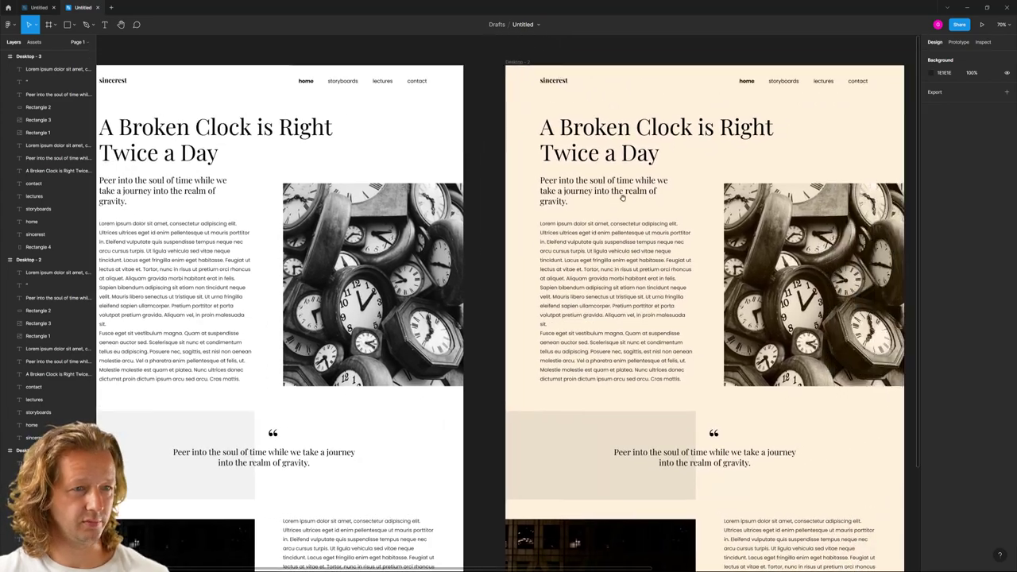
scroll(477, 119, "left", 2)
Change Rectangle 4's fill to light pink FFA0C2
left_click(452, 110)
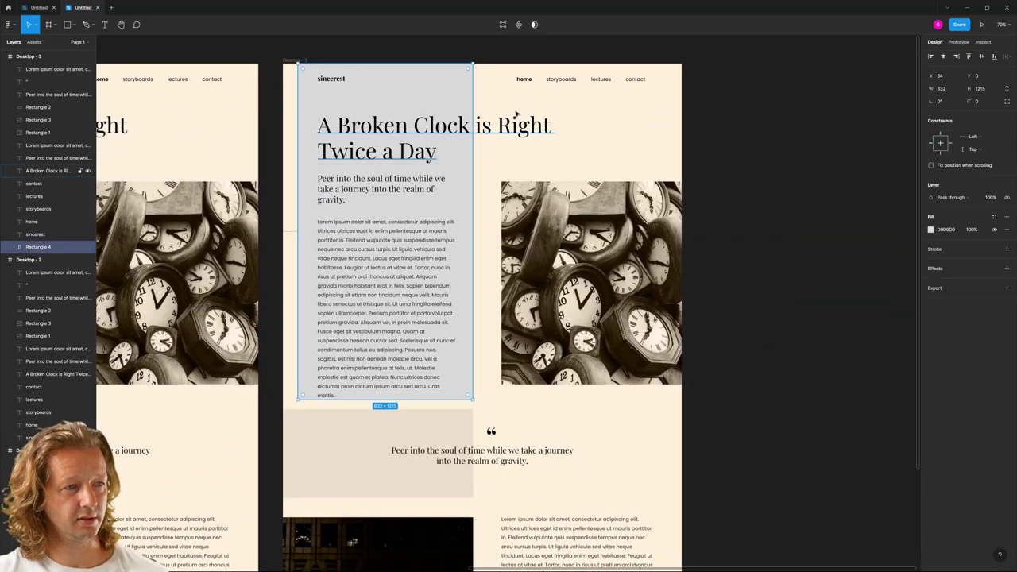
left_click(931, 230)
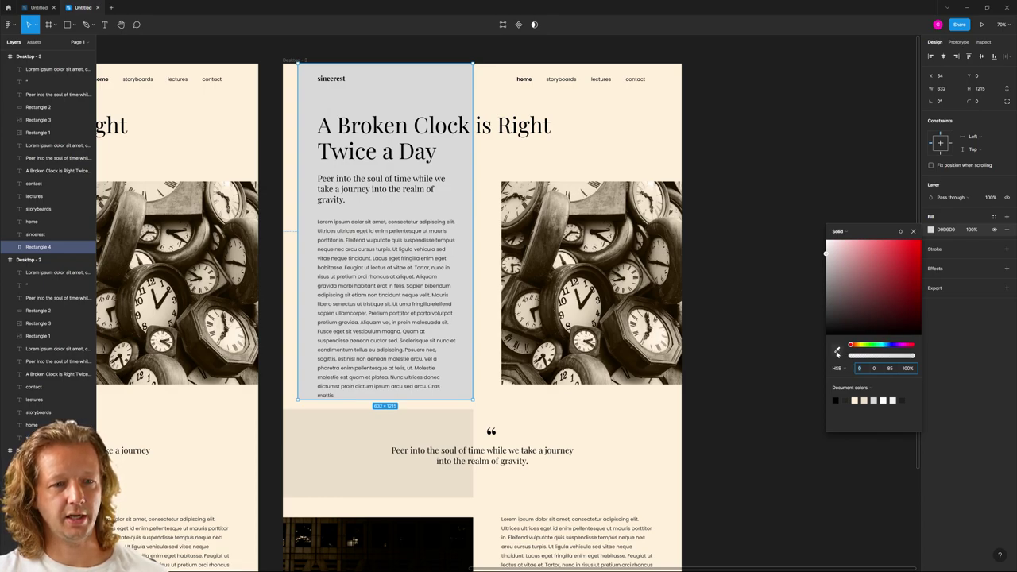
left_click_drag(913, 351, 906, 348)
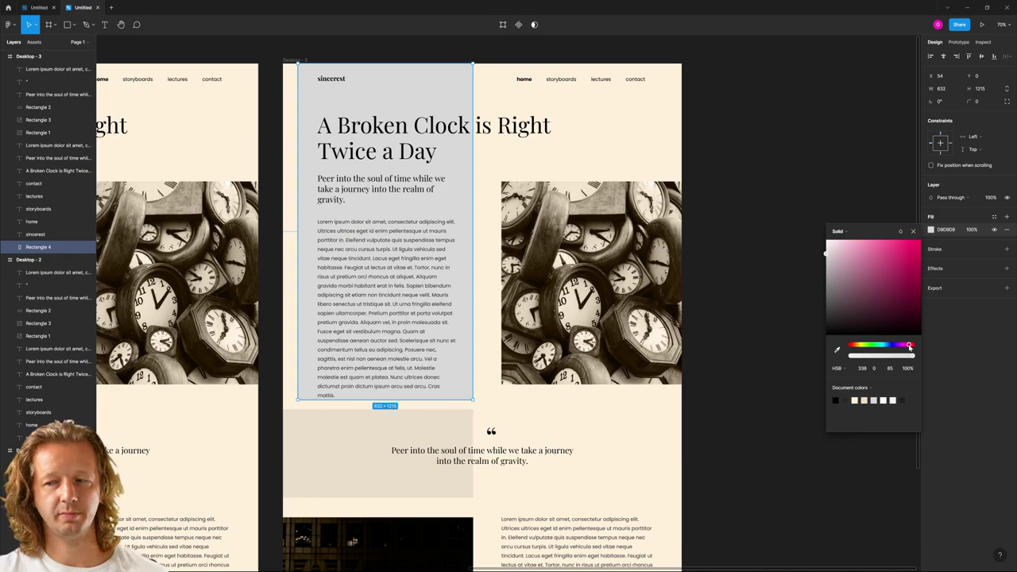
left_click_drag(868, 252, 864, 241)
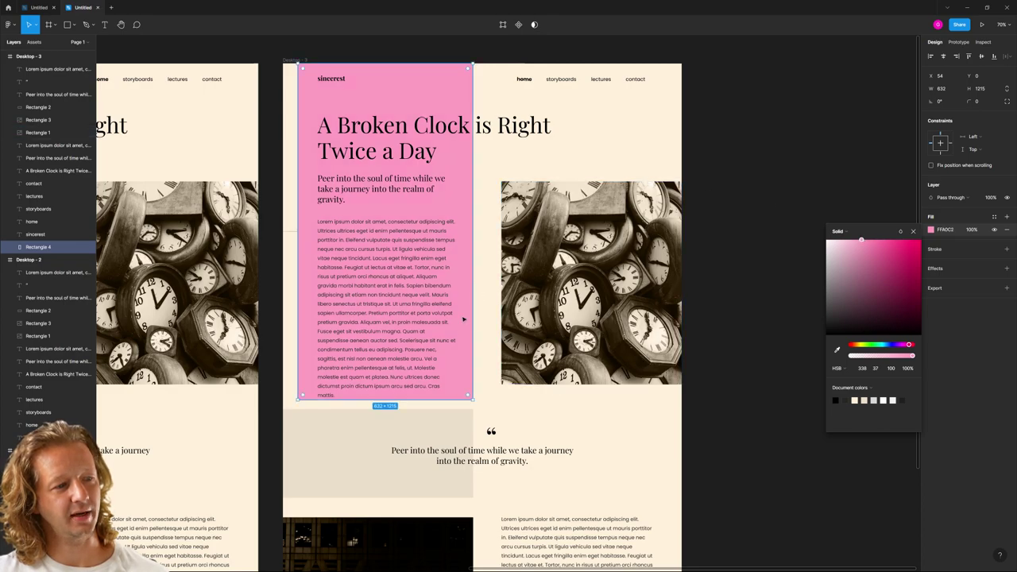
Delete the body paragraph's final sentences so it ends at "platea."
left_click(413, 369)
left_click_drag(402, 333, 349, 367)
double_click(398, 393)
left_click(393, 377)
left_click(390, 377)
left_click(404, 392, "shift")
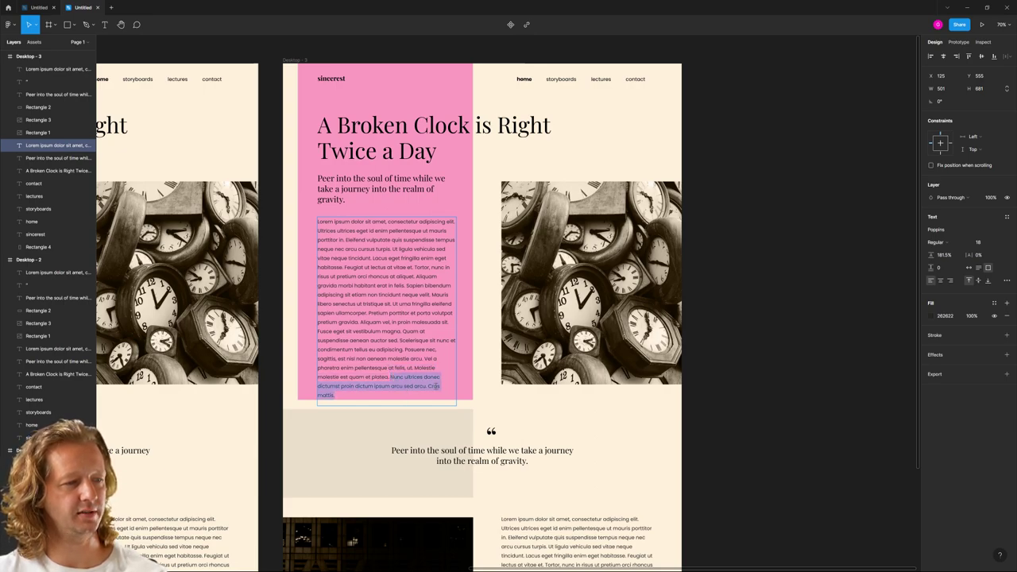
key("BackSpace")
left_click(752, 336)
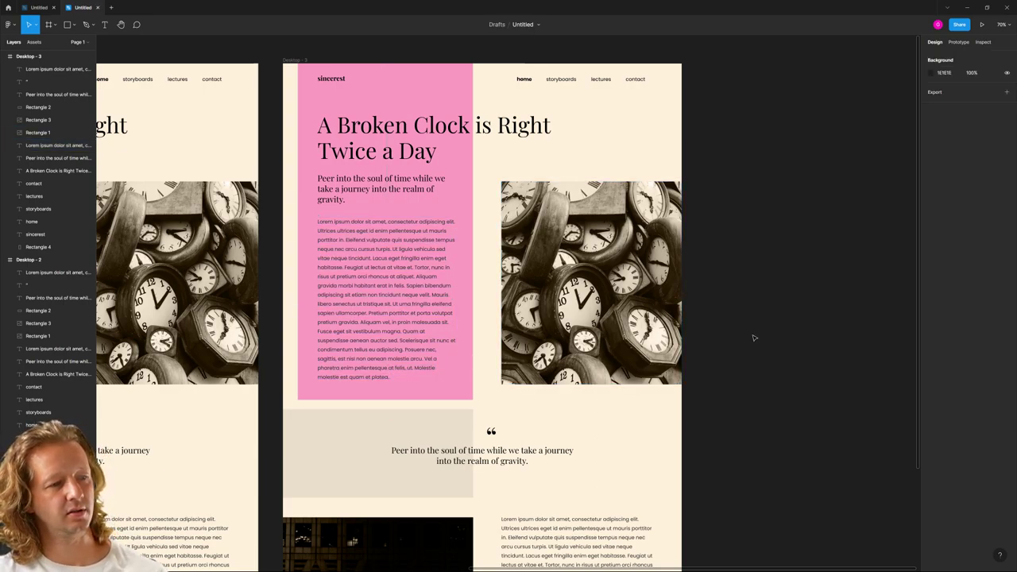
Make the Desktop - 3 frame background pure white
left_click(294, 60)
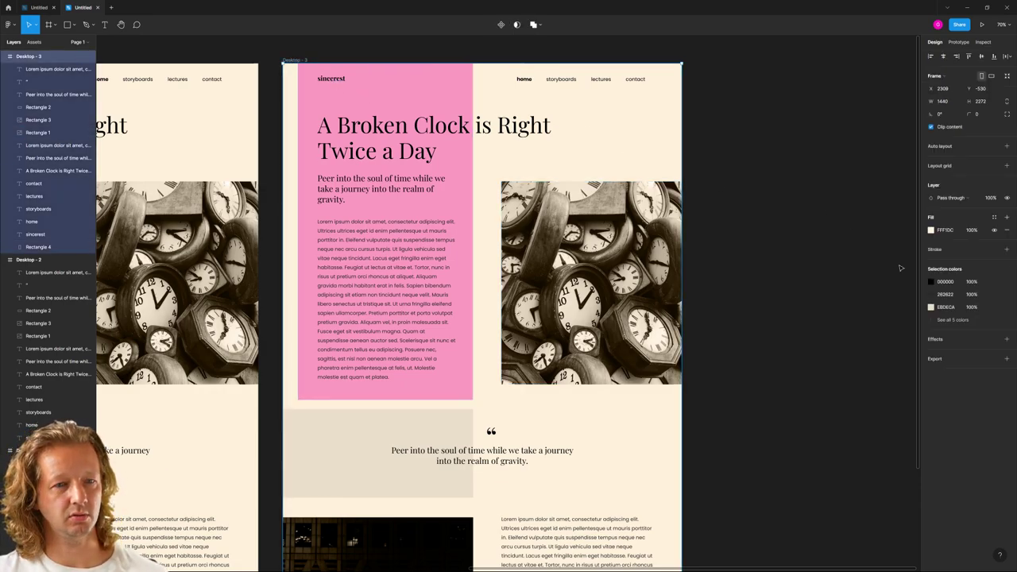
left_click(775, 242)
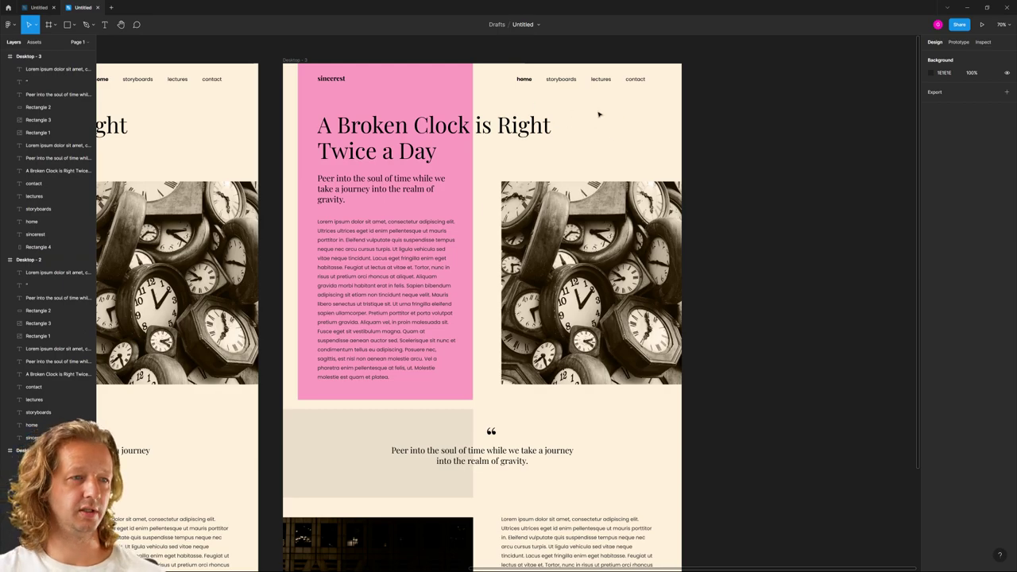
left_click(292, 62)
left_click(931, 231)
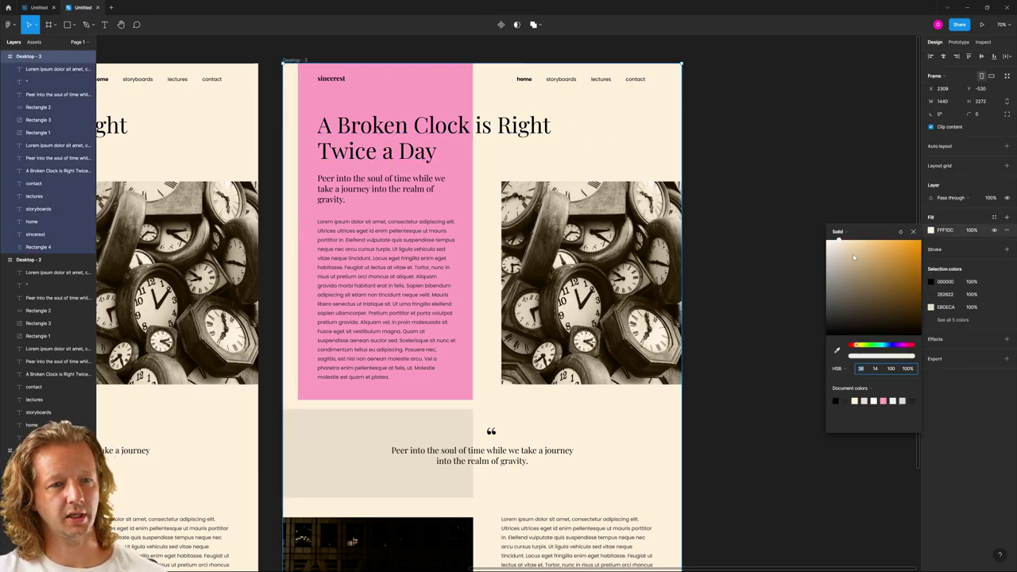
left_click_drag(856, 258, 789, 232)
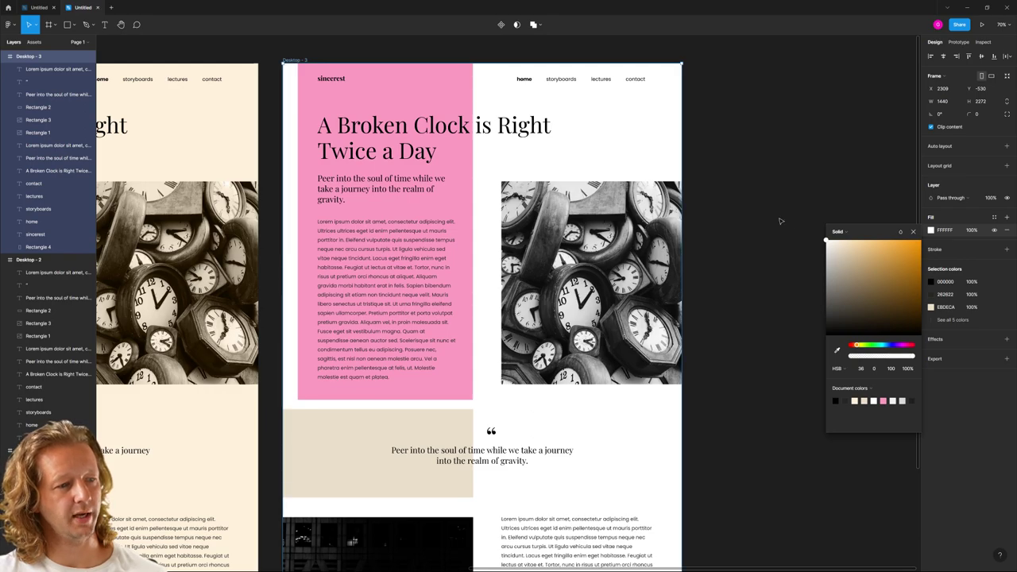
left_click(779, 227)
scroll(751, 286, "down", 5)
Recolour the beige quote band with the light grey sampled from Desktop - 1's quote block
left_click(357, 346)
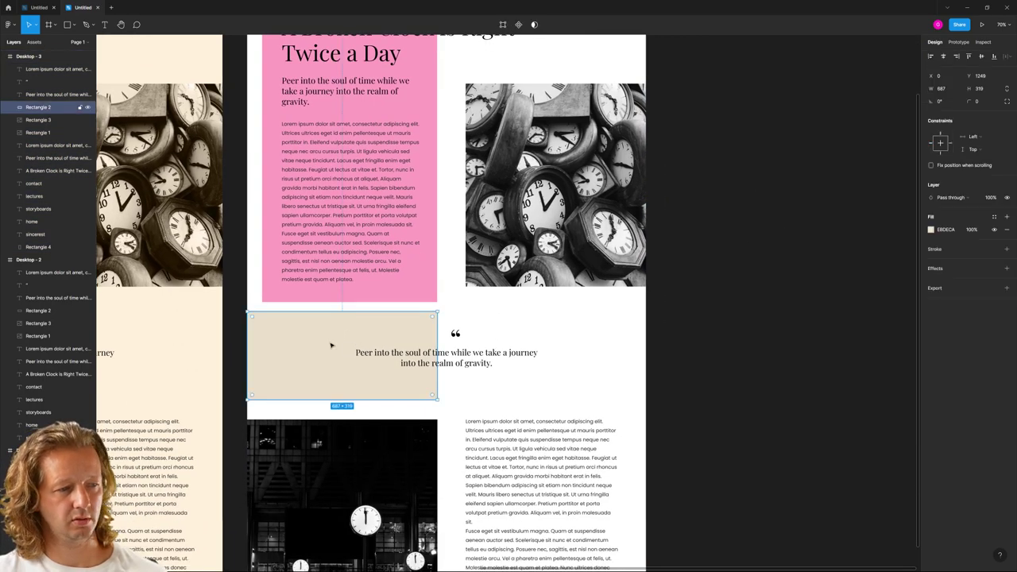
scroll(477, 358, "down", 5)
scroll(493, 364, "left", 5)
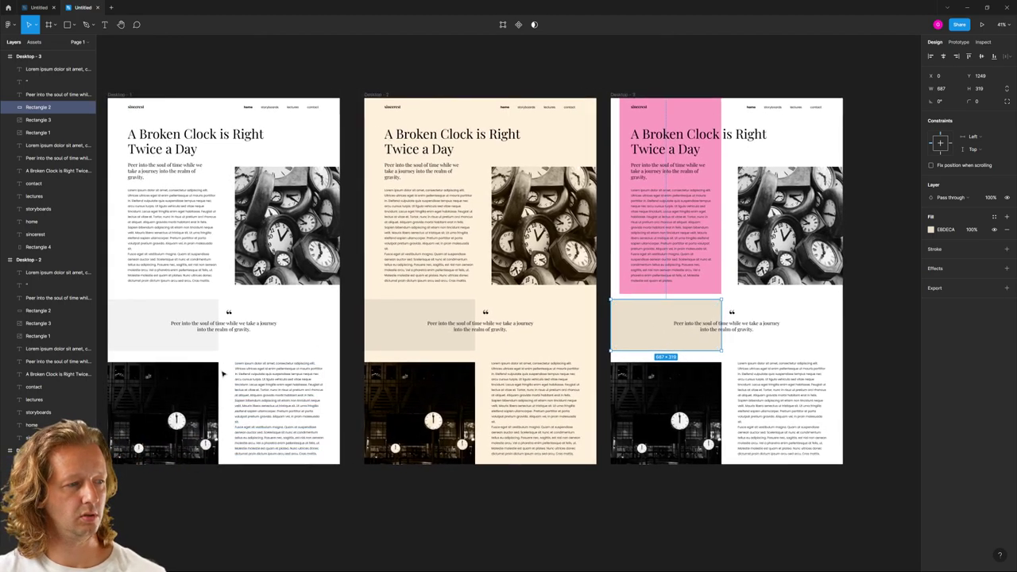
key("i")
left_click(175, 331)
left_click(728, 516)
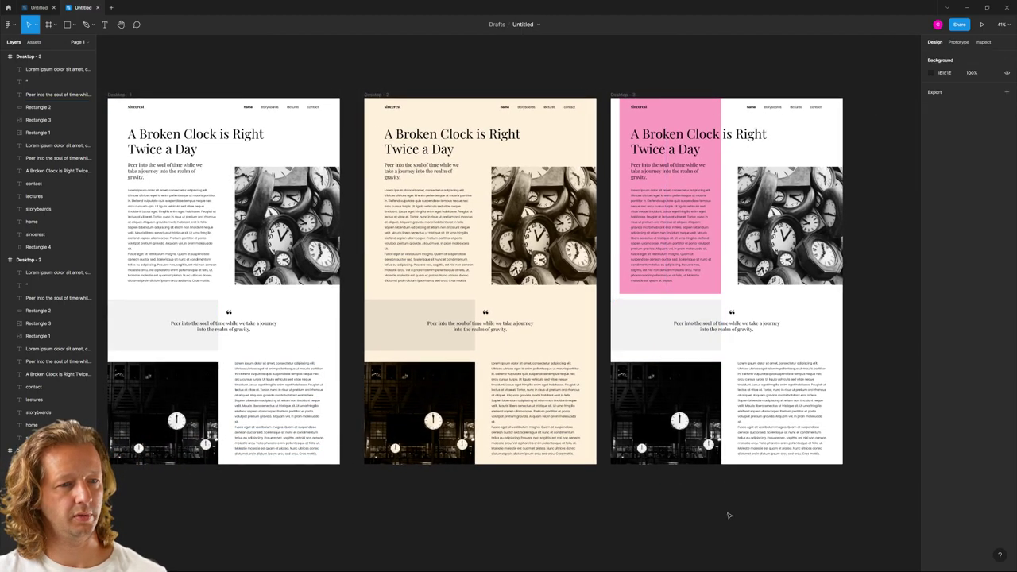
scroll(784, 520, "right", 8)
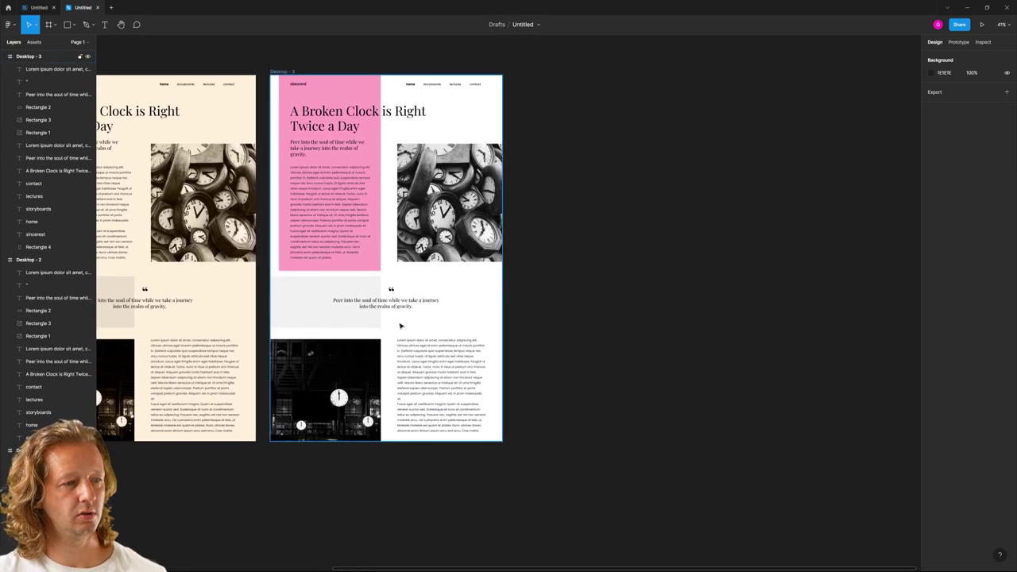
scroll(400, 326, "up", 5)
Recolour the quotation mark to a stronger pink, FF5894
left_click(382, 253)
left_click(931, 316)
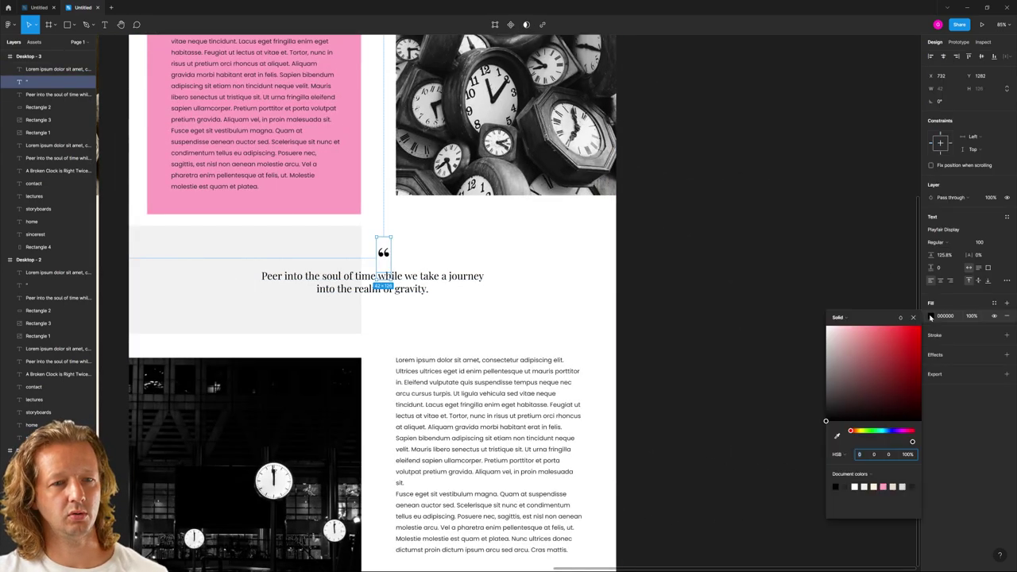
left_click(837, 435)
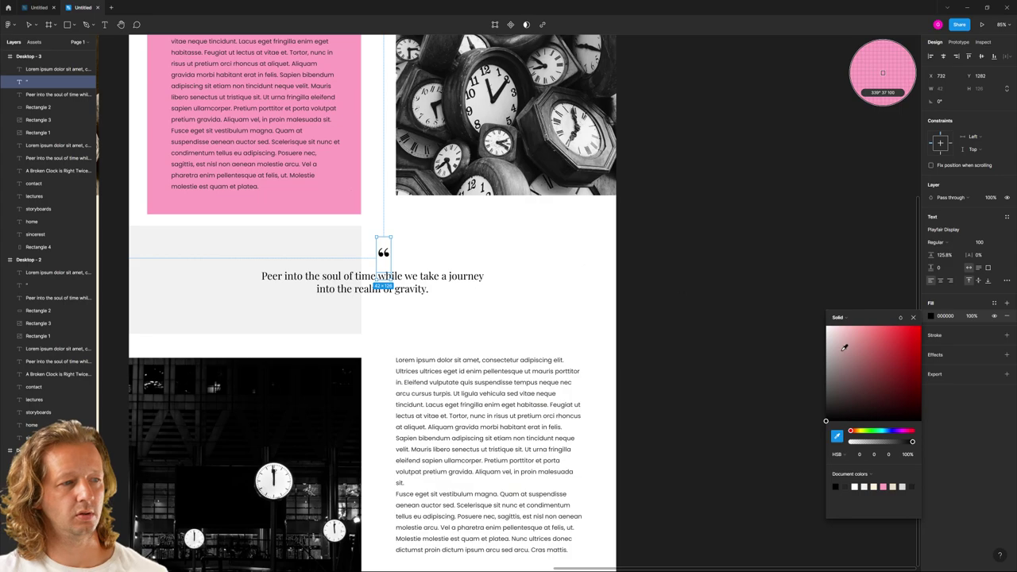
left_click(883, 72)
left_click_drag(867, 338, 891, 309)
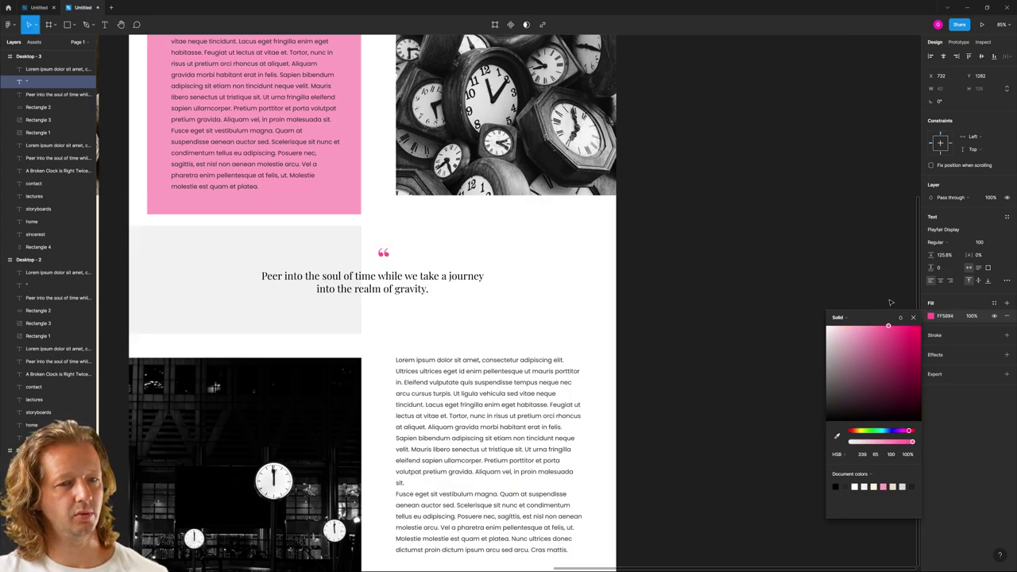
left_click(663, 220)
scroll(663, 220, "down", 5)
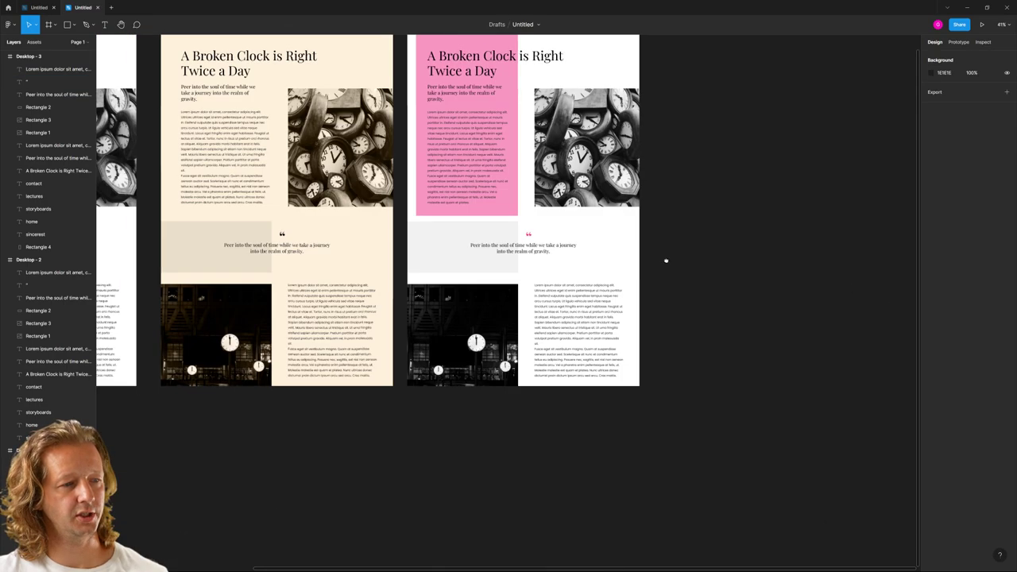
left_click(515, 231)
left_click(614, 249)
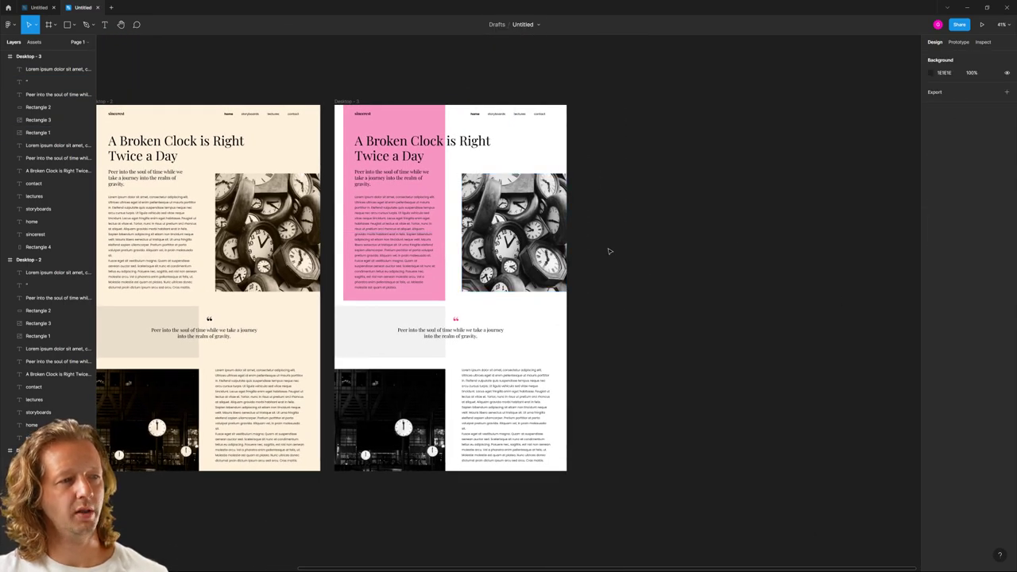
scroll(607, 251, "up", 3)
scroll(580, 249, "left", 3)
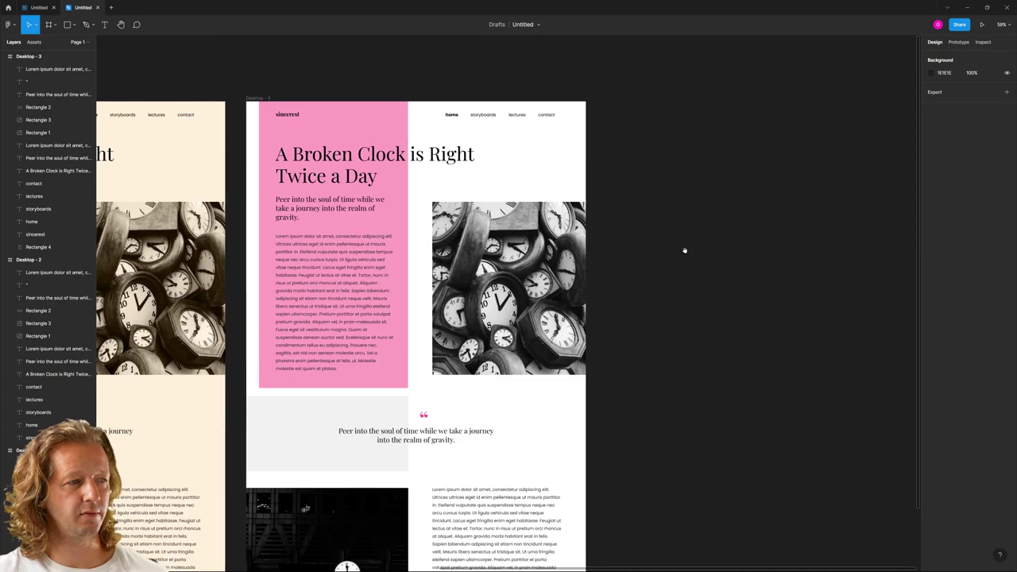
Replace the heading with "Let's have a Girl's Night Out," and a second line "Twice a Day!"
left_click(433, 105)
double_click(394, 104)
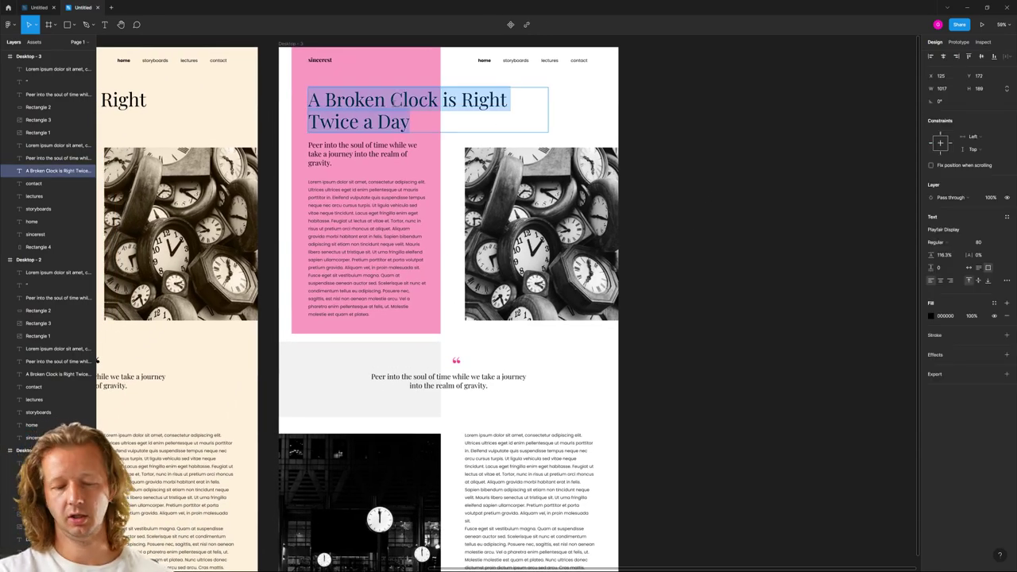
type("Let's")
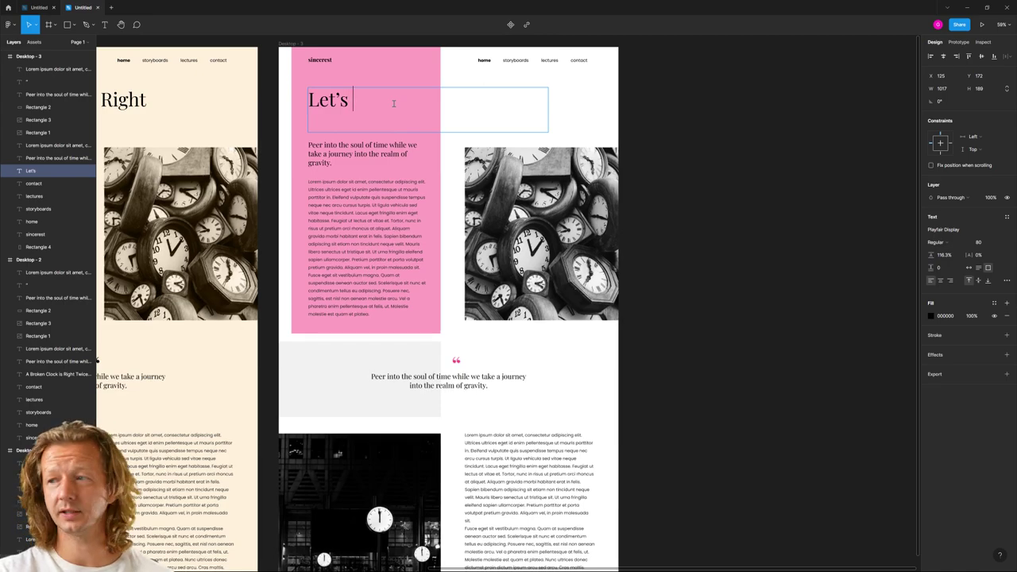
type(" have a Girls'")
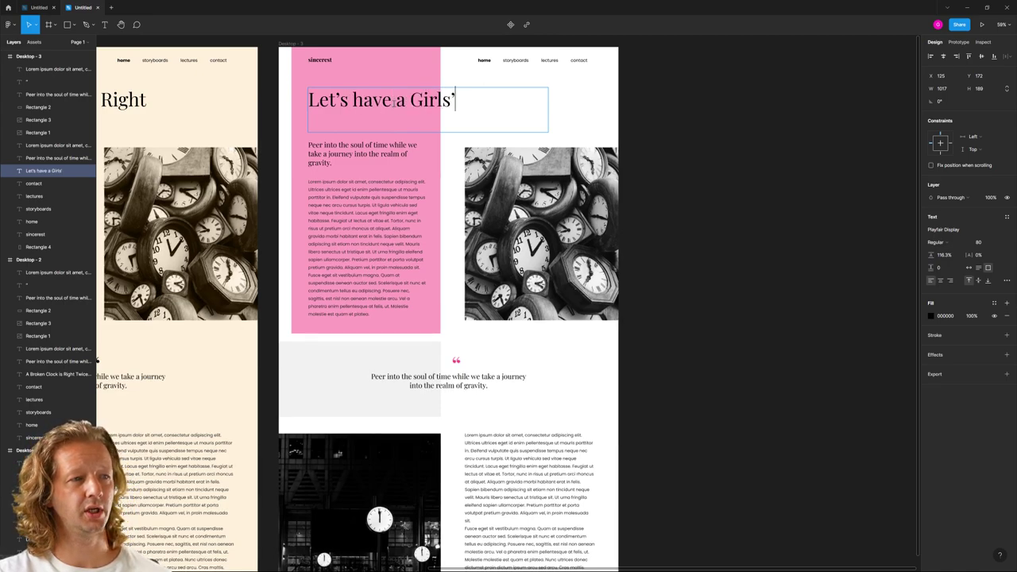
key("BackSpace")
key("BackSpace")
type("'s")
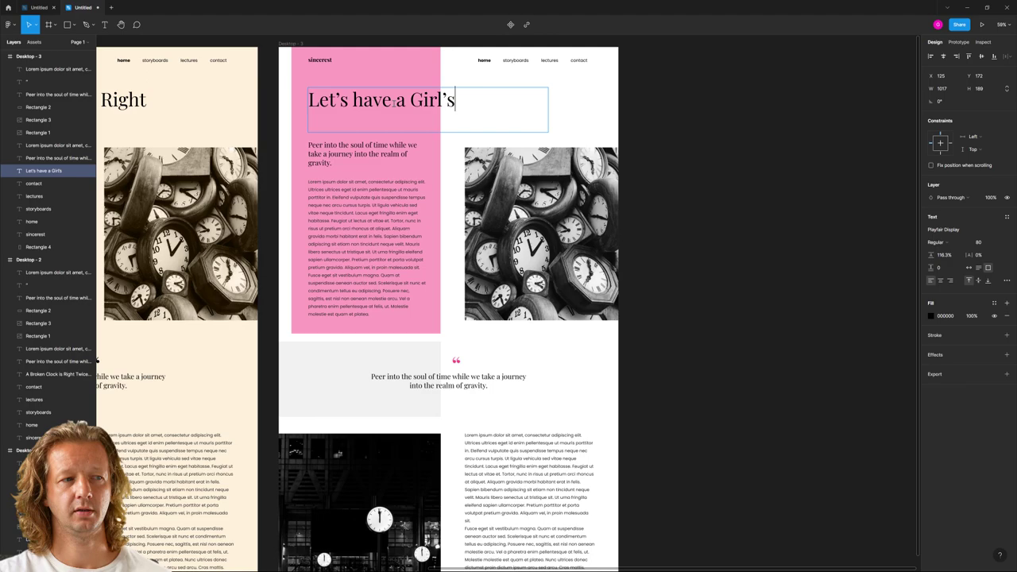
type(" Night Out")
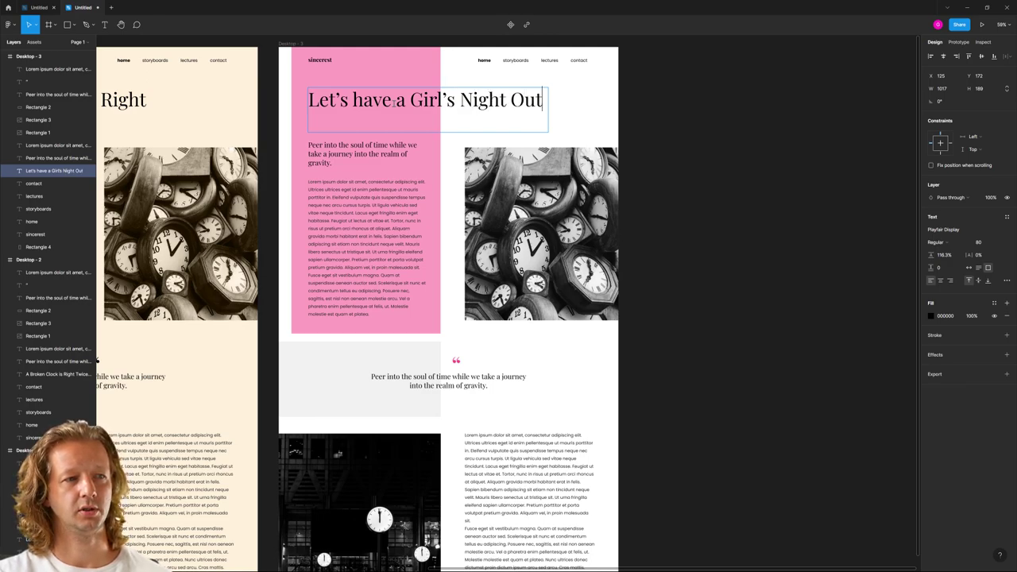
type("!")
key("BackSpace")
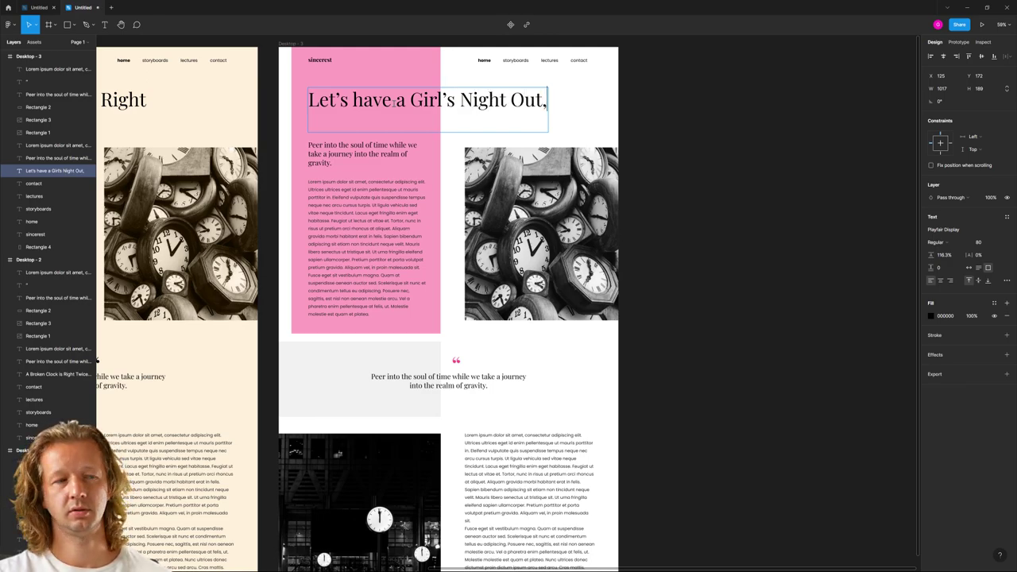
type(",")
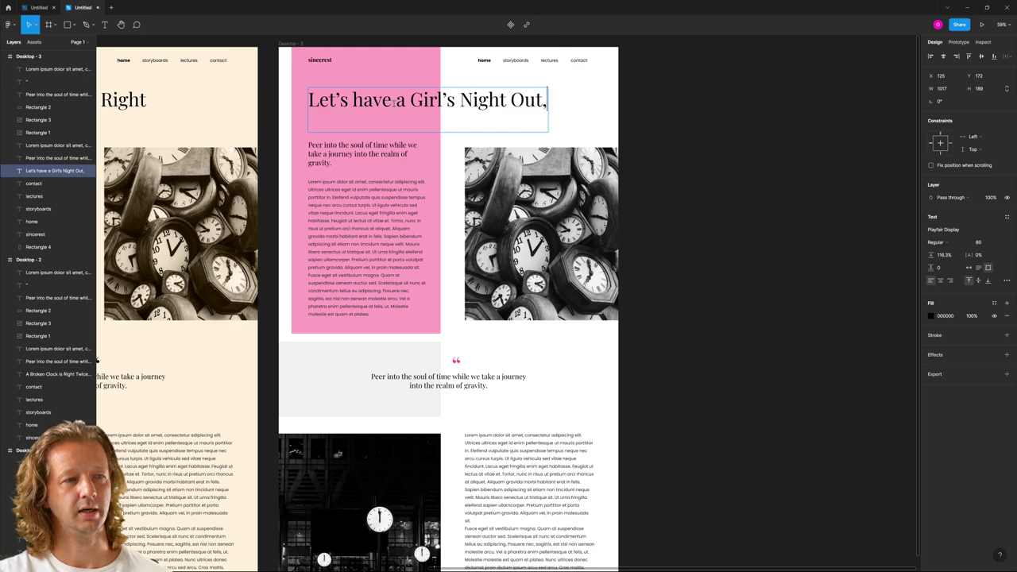
key("Return")
type("tw")
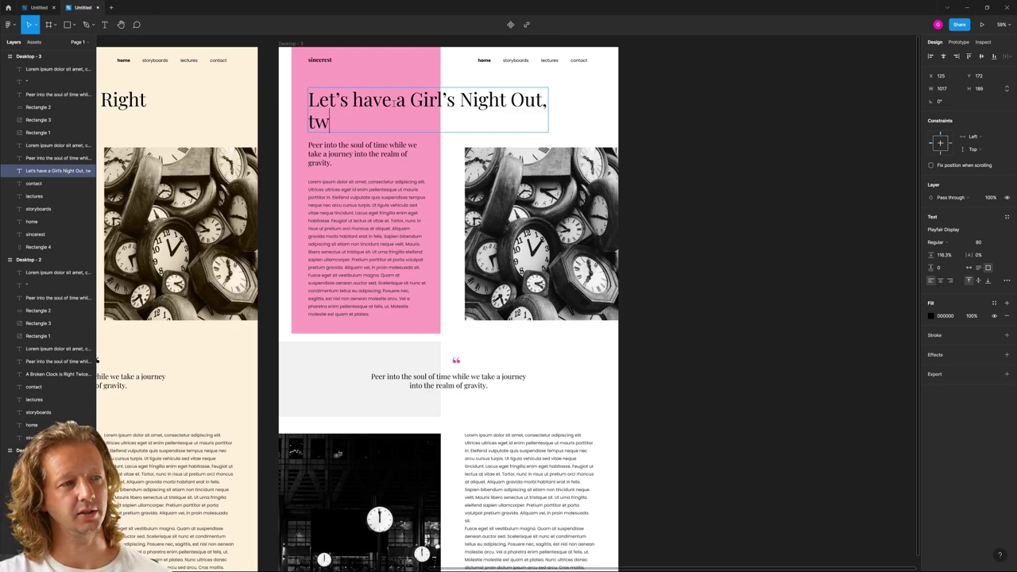
key("BackSpace")
key("BackSpace")
type("Twice a Day!")
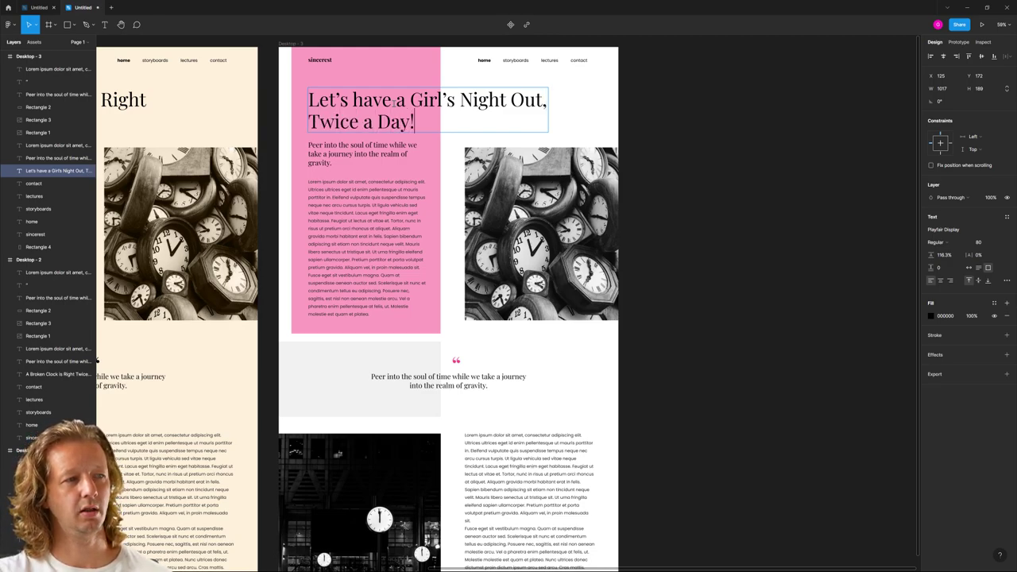
left_click(649, 153)
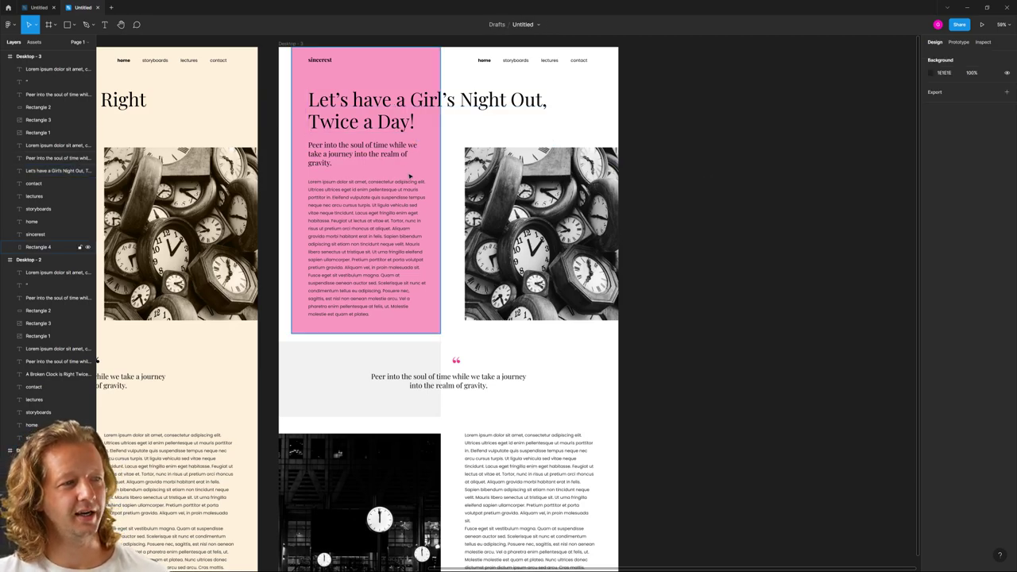
Fill the top clock image with the heart-hands concert photo from an Unsplash "party" search
left_click(566, 198)
right_click(689, 256)
mouse_move(763, 322)
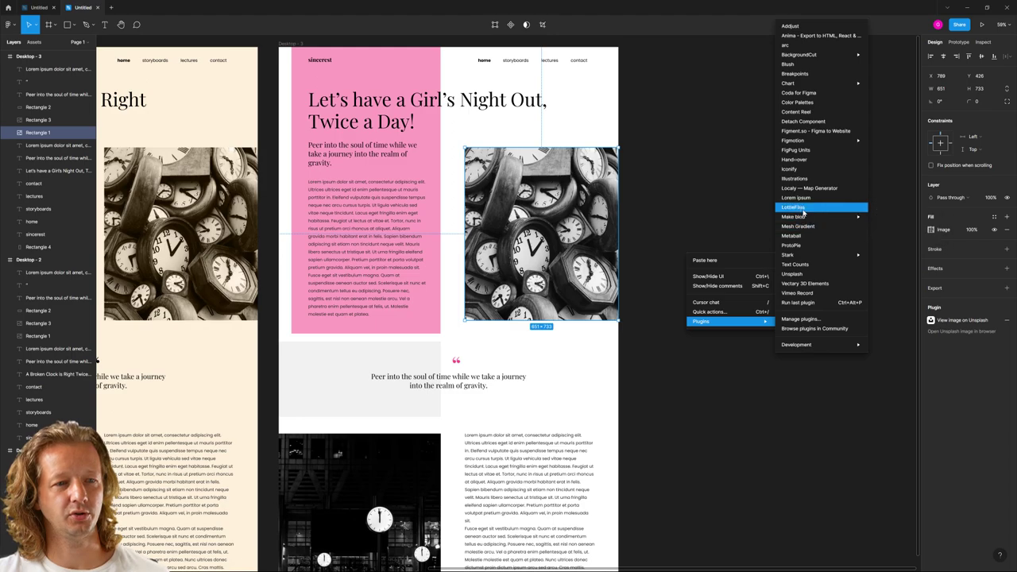
left_click(799, 274)
left_click(691, 111)
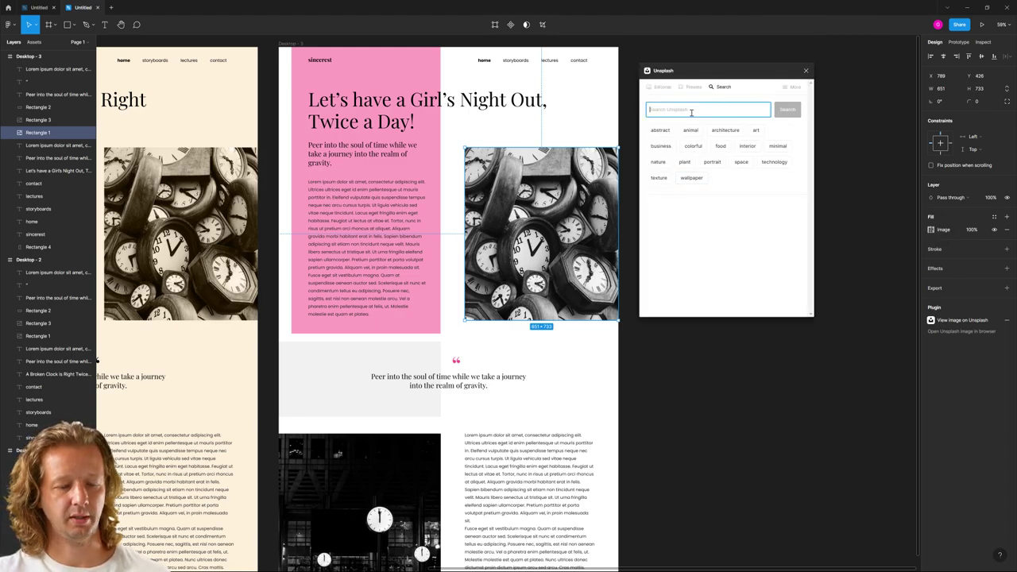
type("party")
key("Return")
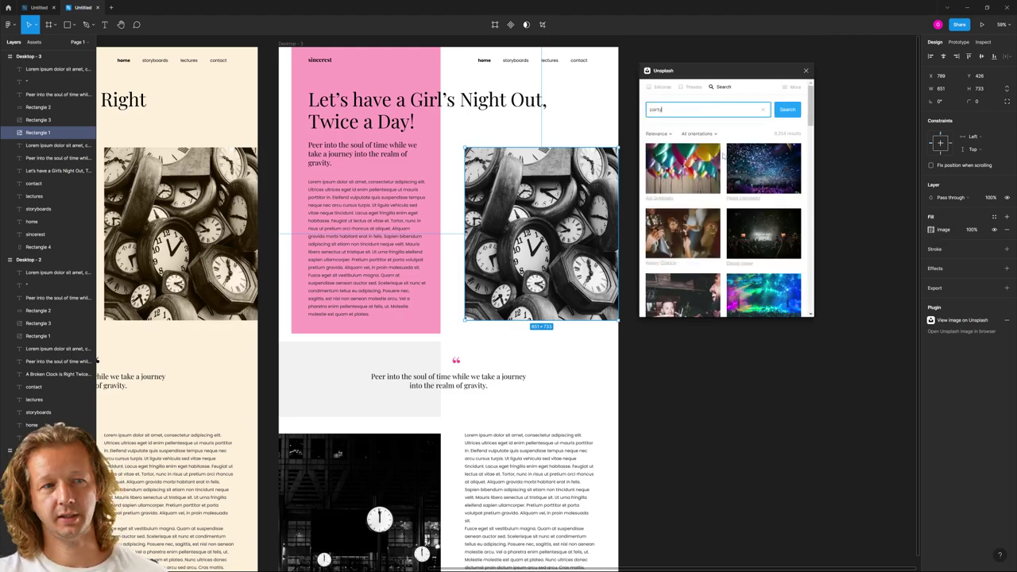
scroll(771, 256, "down", 5)
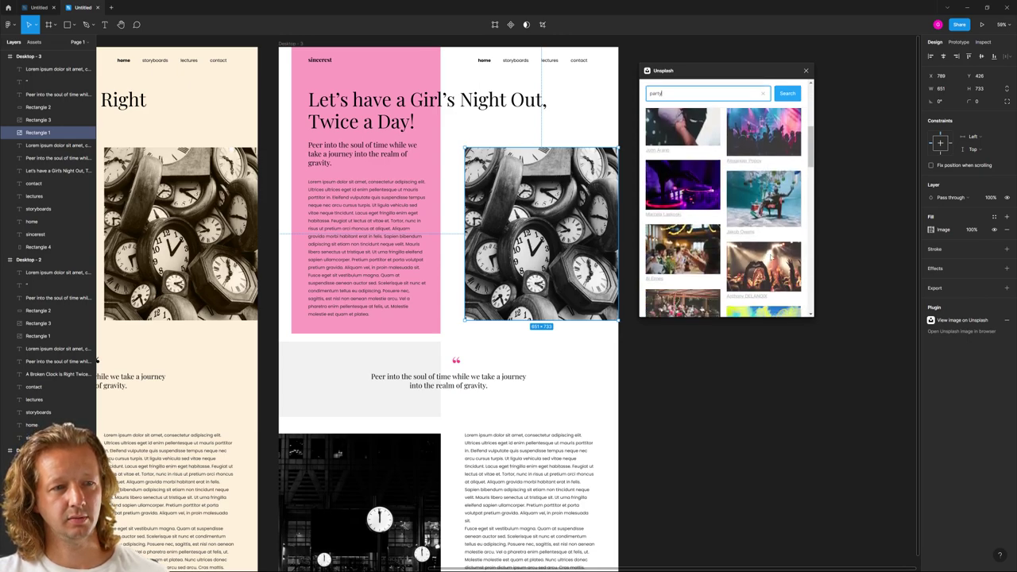
scroll(771, 255, "down", 3)
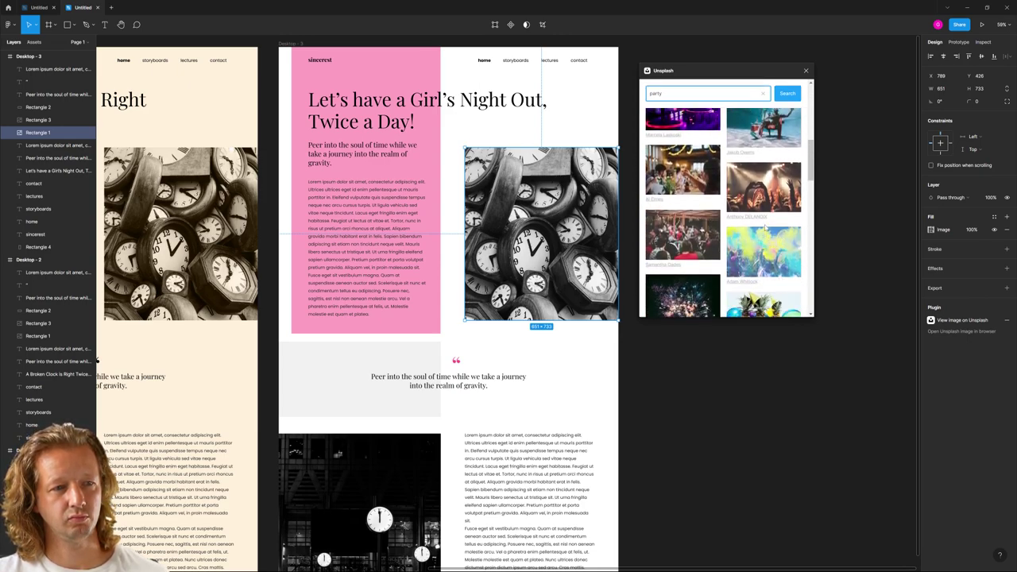
scroll(765, 225, "down", 2)
scroll(765, 221, "up", 4)
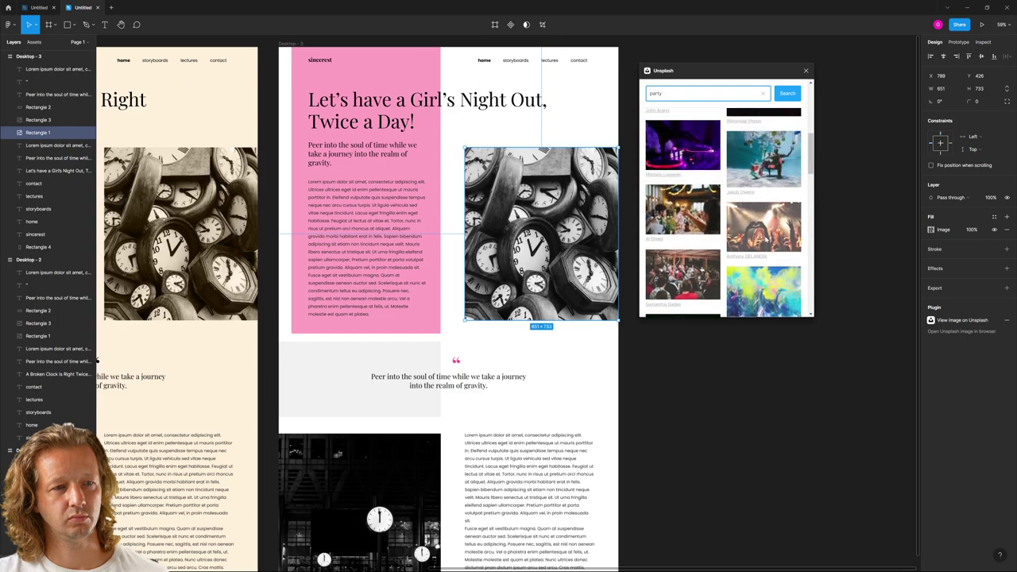
left_click(762, 227)
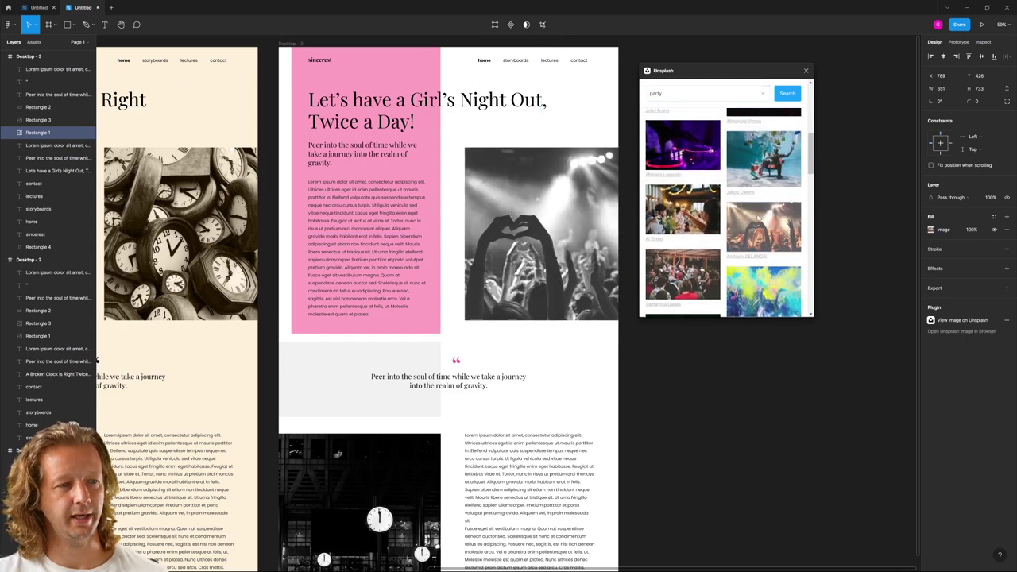
Set the concert photo's blend mode to Normal for full colour and close Unsplash
left_click(941, 230)
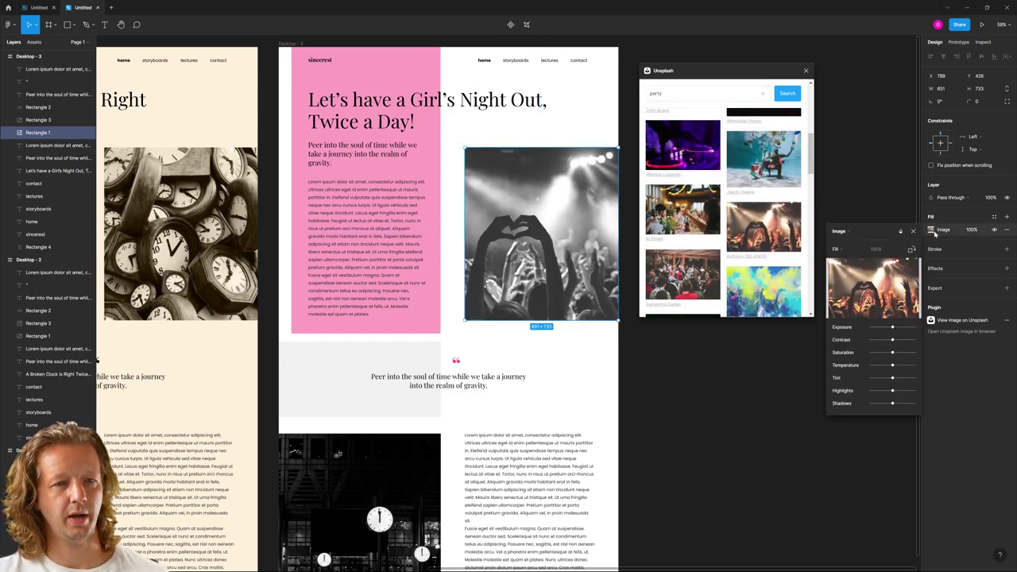
left_click(906, 232)
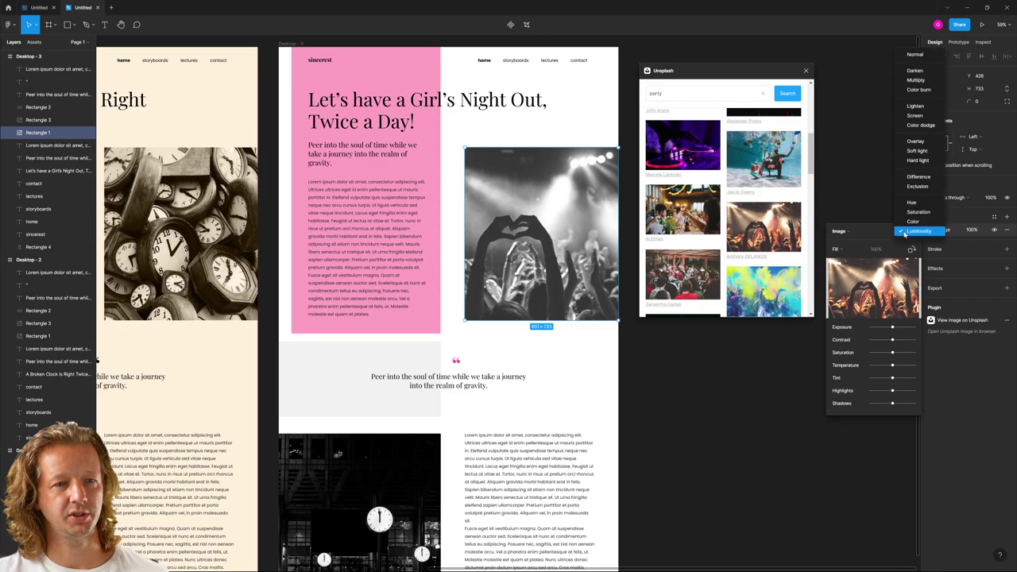
left_click(914, 58)
left_click(806, 70)
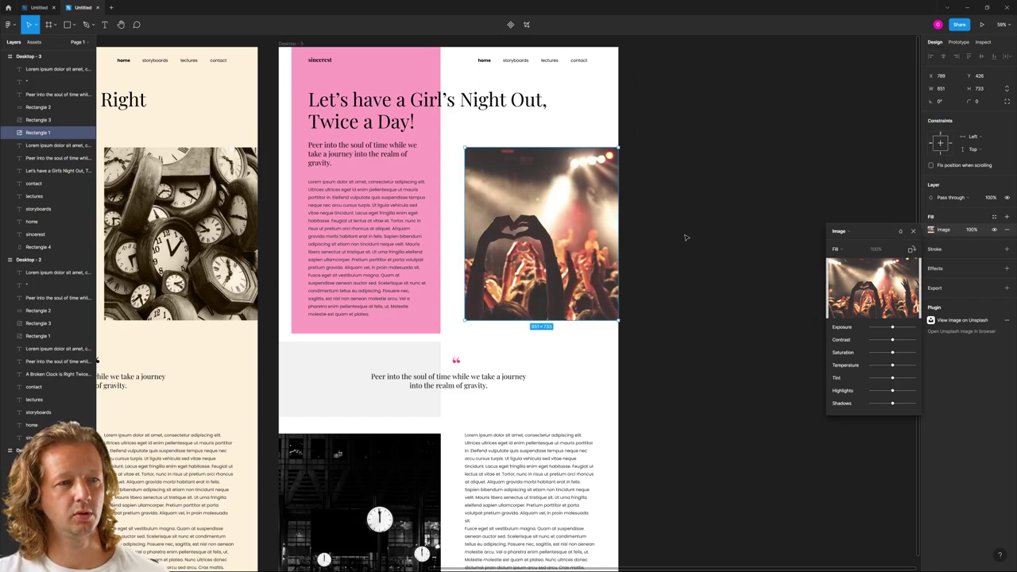
left_click(706, 325)
left_click(704, 352)
Set the lower clock image's fill blend mode back to Normal
scroll(704, 352, "down", 5)
left_click(334, 302)
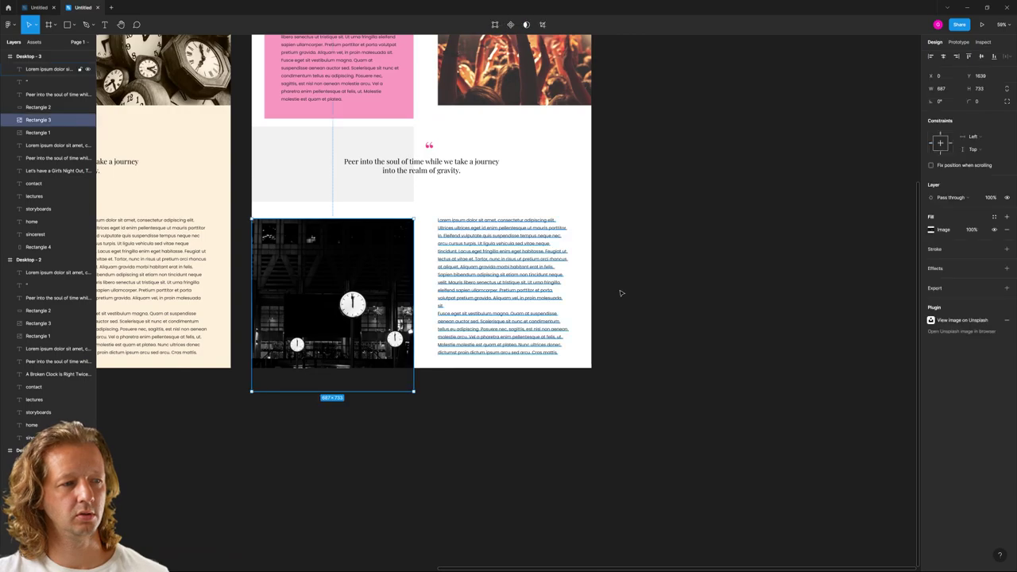
left_click(938, 231)
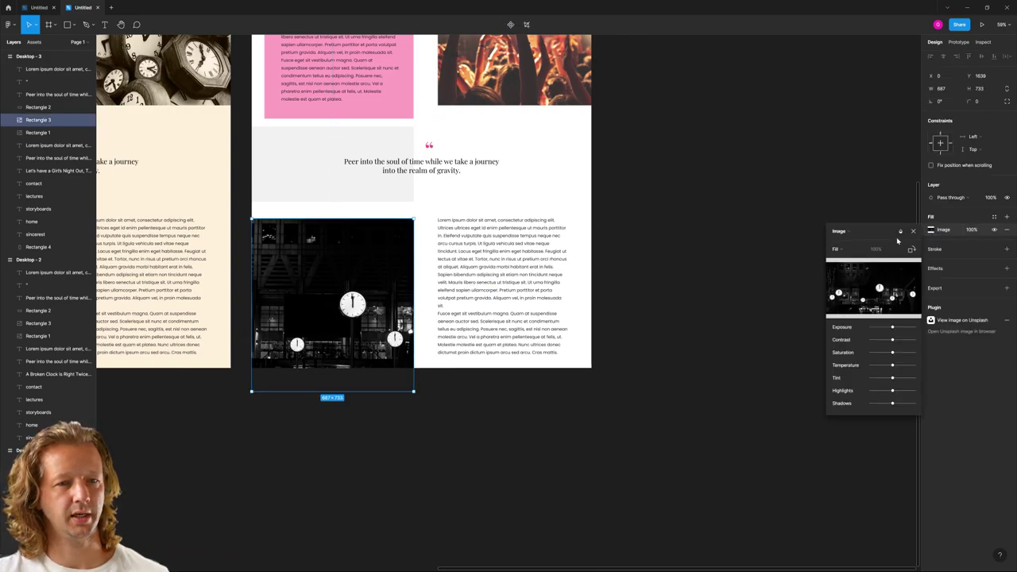
left_click(905, 232)
left_click(908, 55)
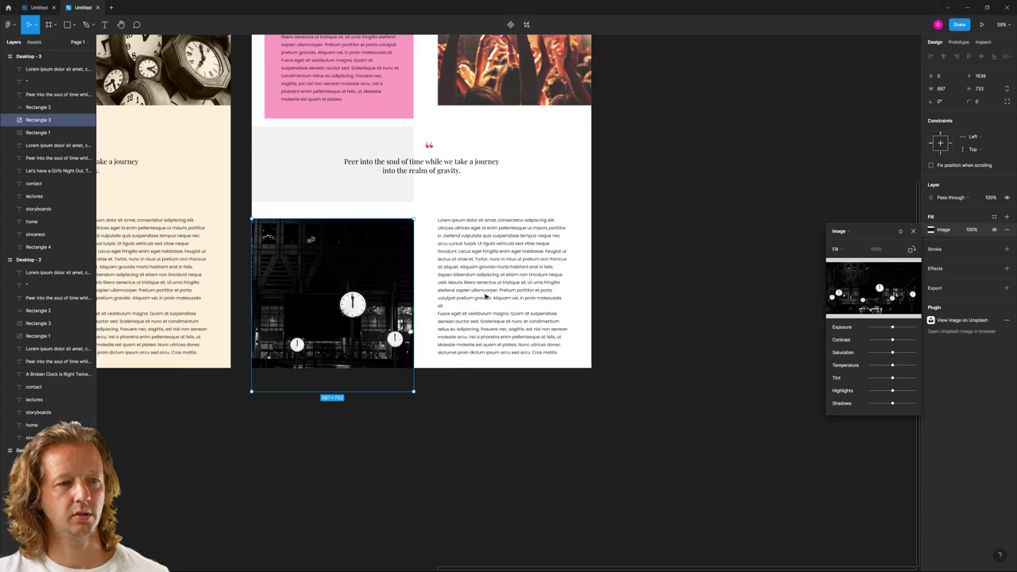
left_click(913, 232)
Fill it with the first Unsplash result for "girls partying", a photo of laughing women
right_click(697, 239)
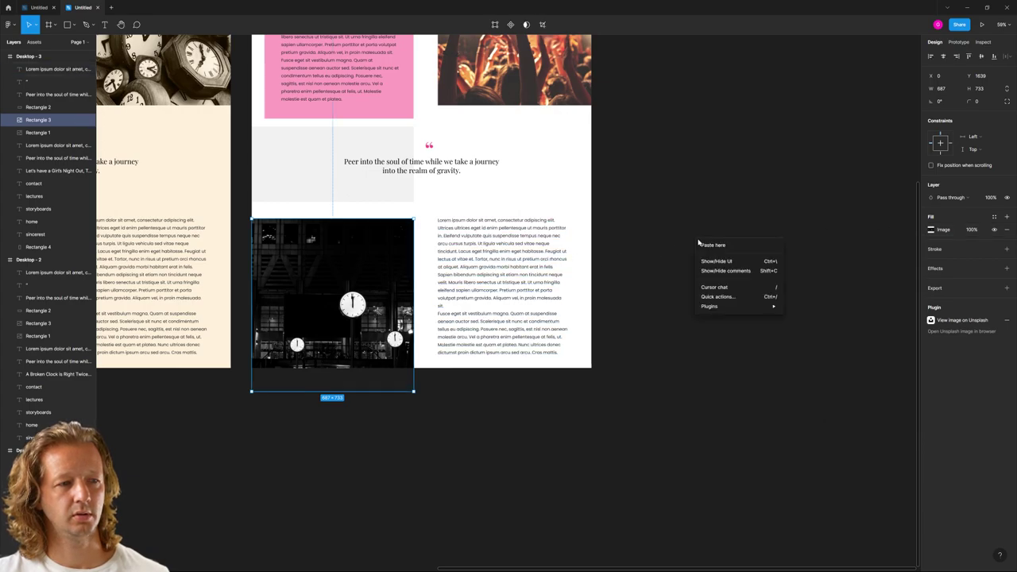
mouse_move(739, 306)
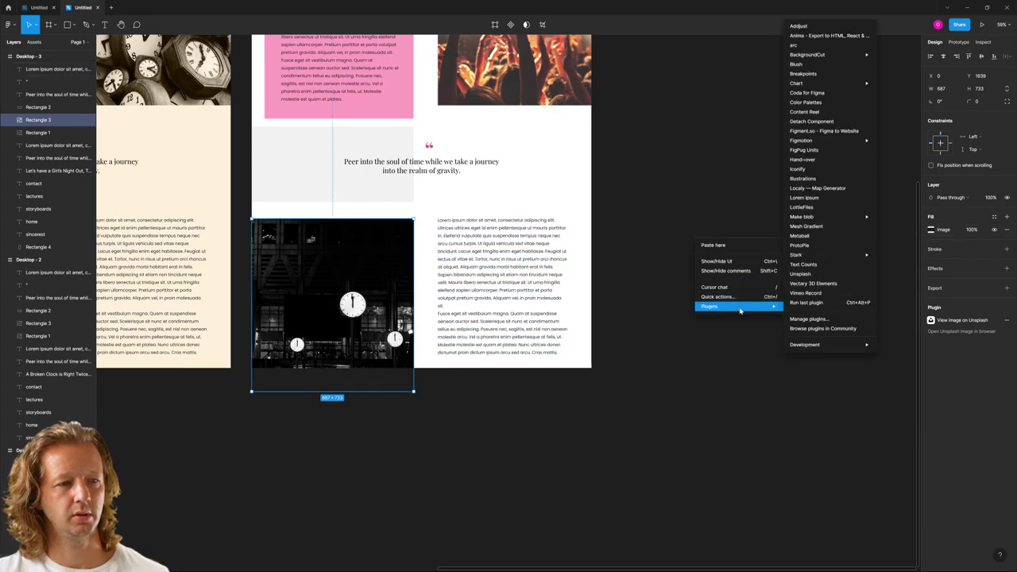
left_click(831, 275)
left_click(697, 110)
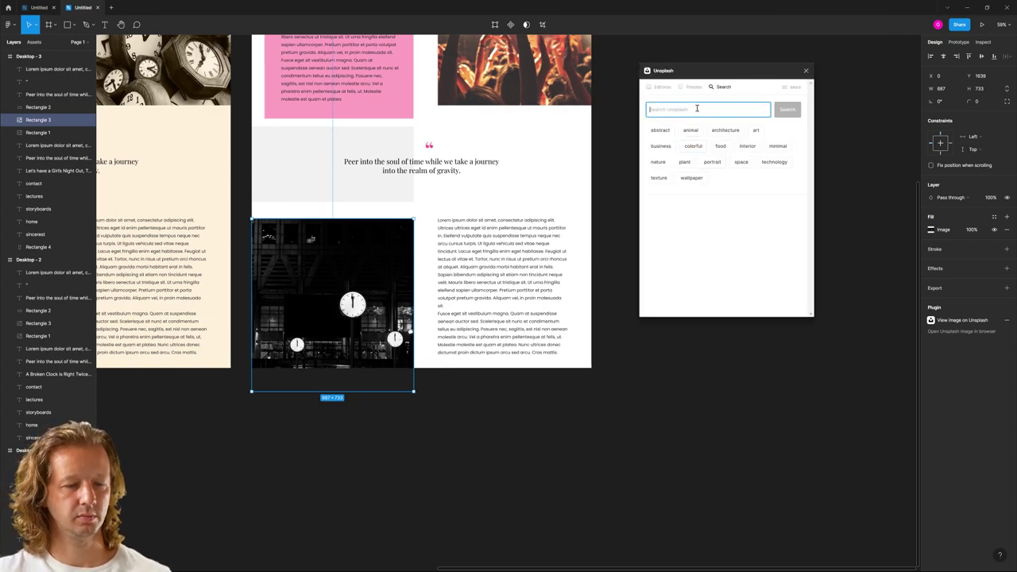
type("cl")
type("rls partyin")
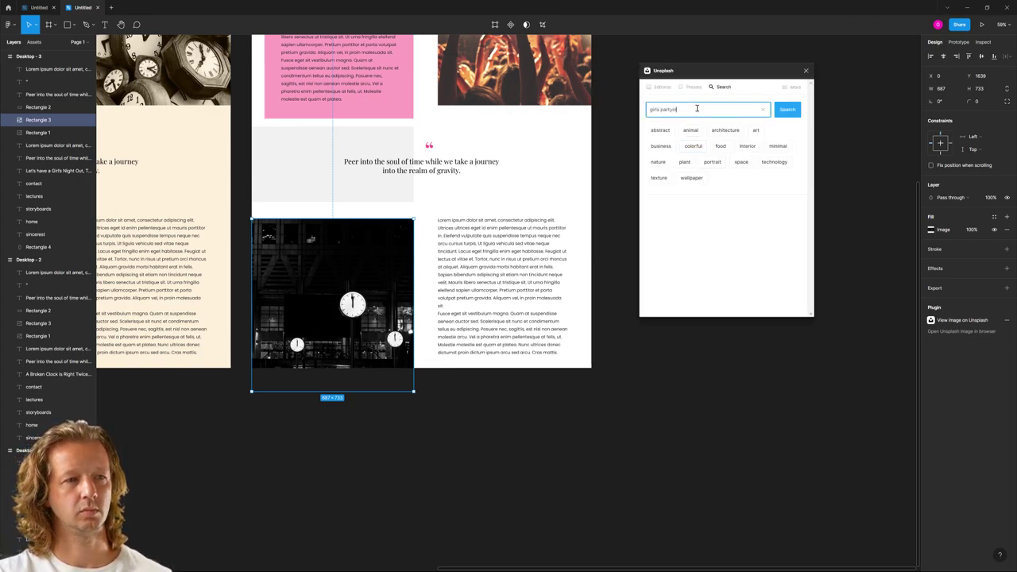
type("g")
key("Return")
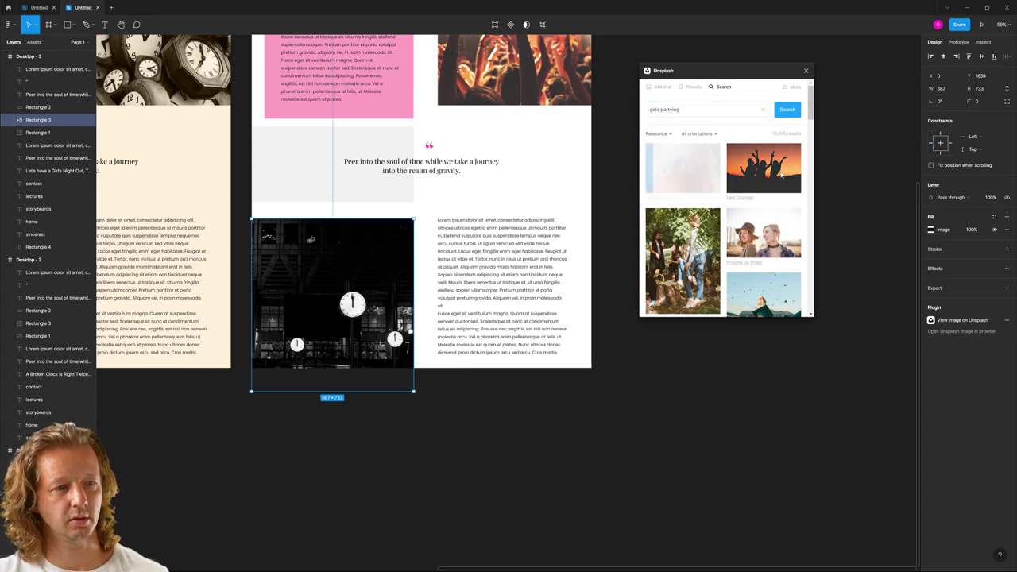
left_click(684, 169)
left_click(806, 70)
left_click(626, 150)
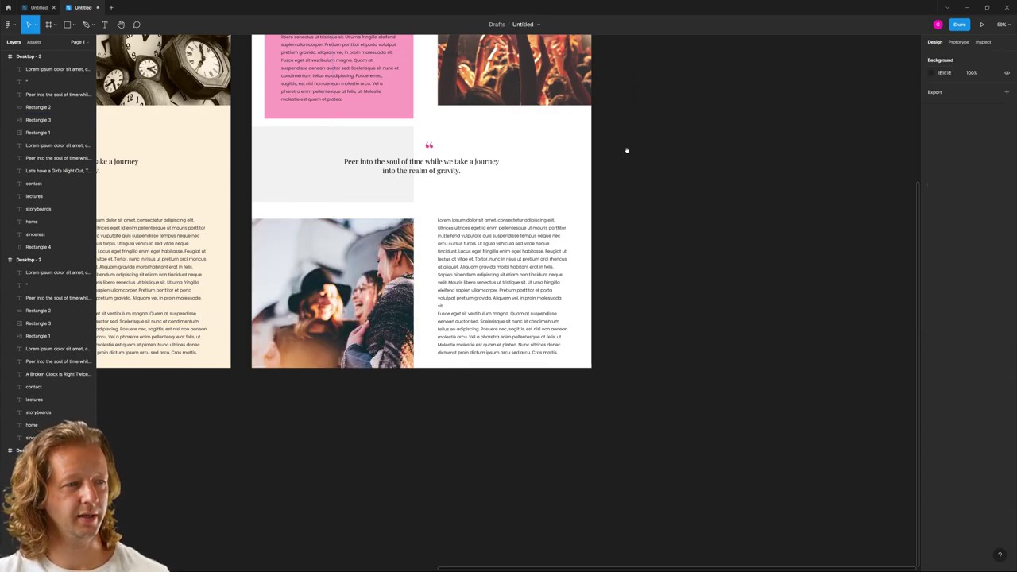
left_click_drag(626, 150, 654, 347)
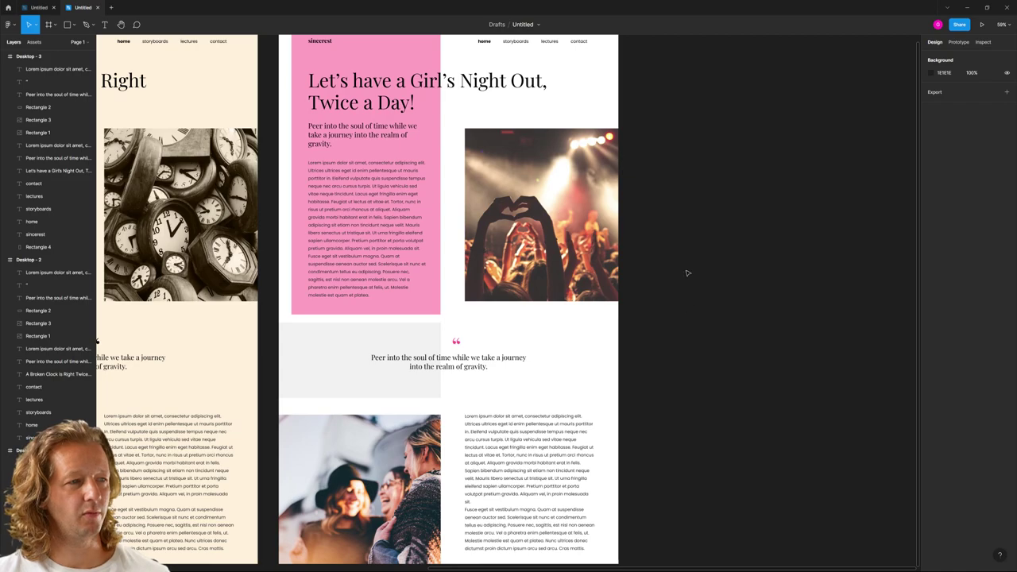
Nudge the pink Desktop - 3 frame slightly to the right
scroll(687, 273, "down", 2)
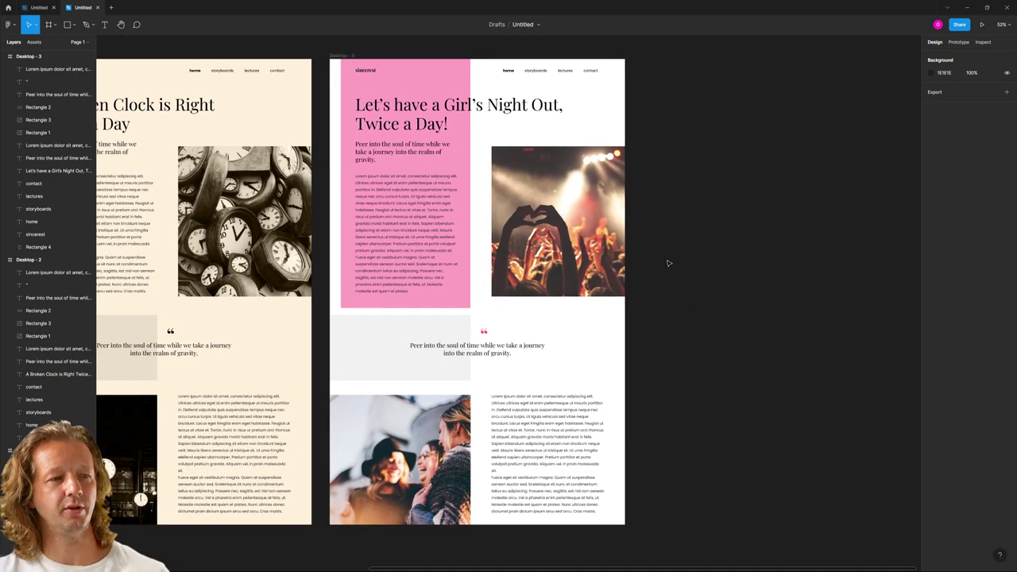
scroll(684, 231, "up", 1)
scroll(677, 238, "down", 5)
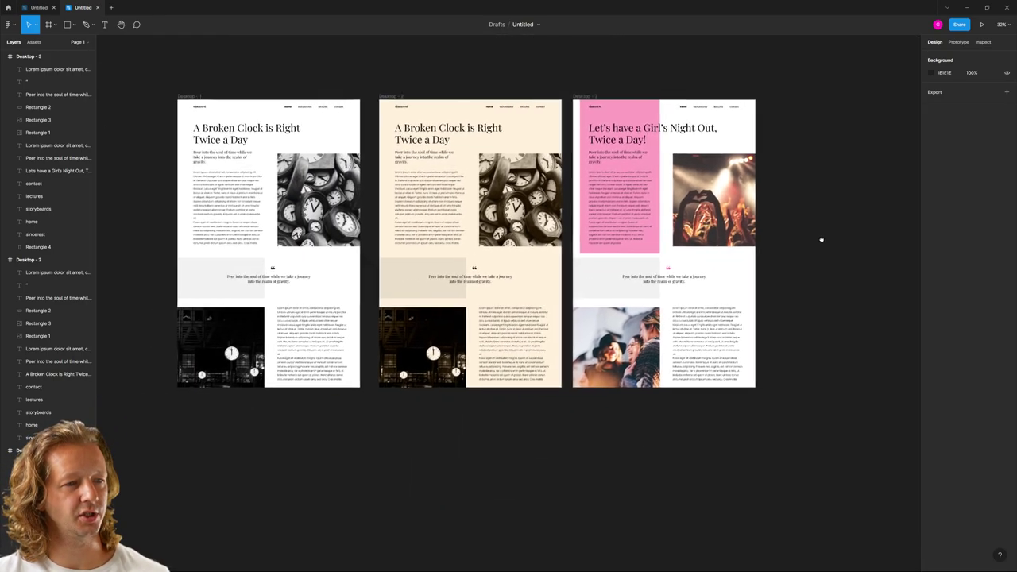
scroll(821, 239, "left", 2)
scroll(636, 198, "right", 5)
left_click(439, 92)
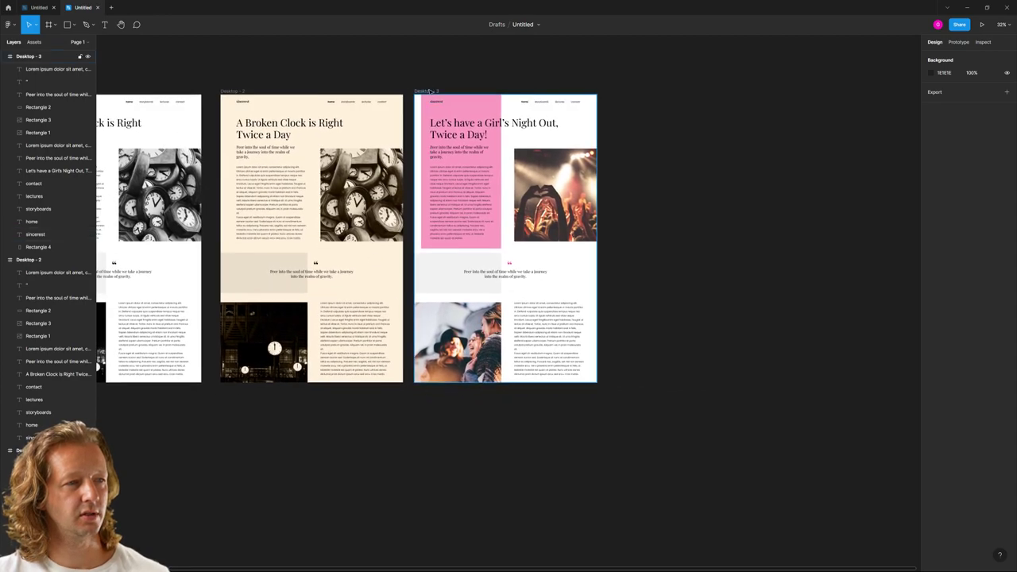
left_click_drag(440, 93, 516, 74)
left_click(442, 77)
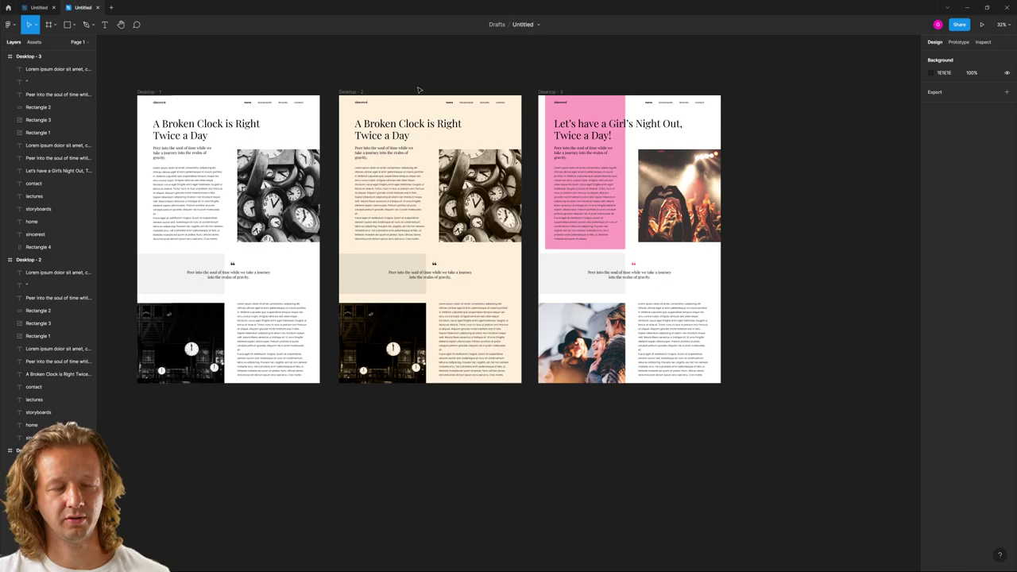
Alt-drag Desktop - 1 beside the pink layout to create the copy Desktop - 4
left_click_drag(153, 92, 660, 75)
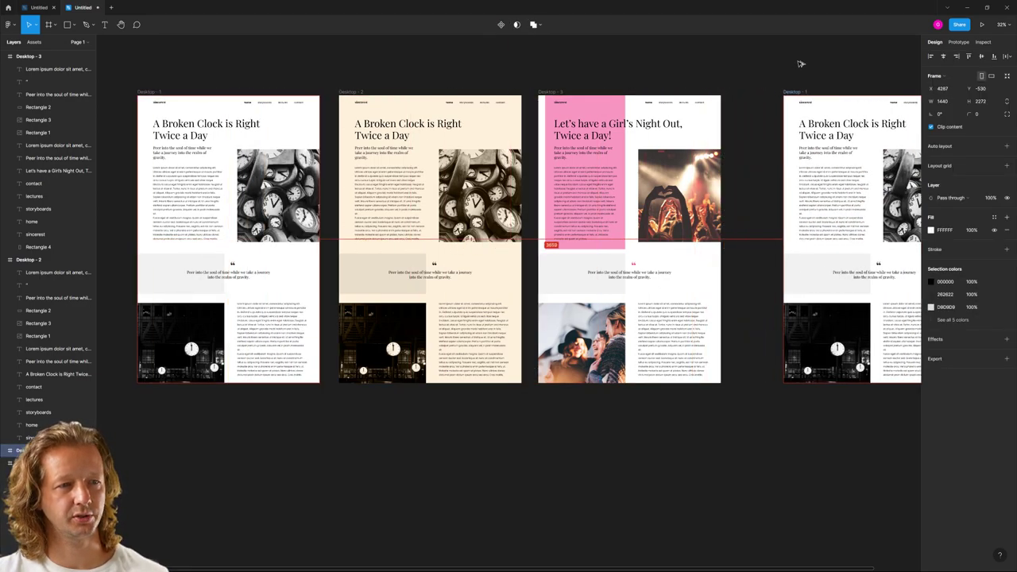
left_click(801, 64)
scroll(675, 76, "right", 5)
scroll(401, 135, "up", 2)
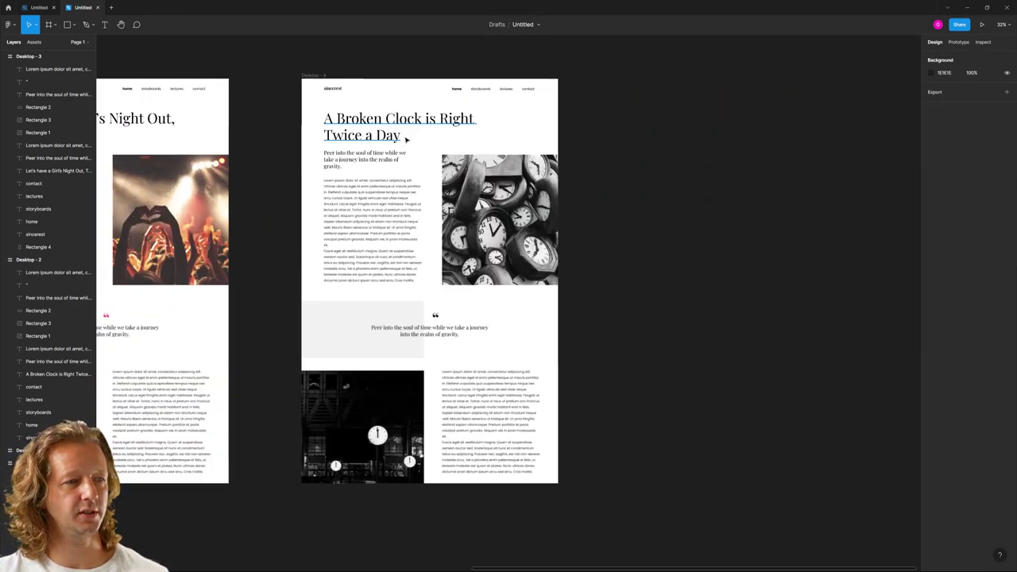
scroll(406, 139, "up", 3)
Change Desktop - 4's black 000000 text to white FFFFFF
left_click(427, 69)
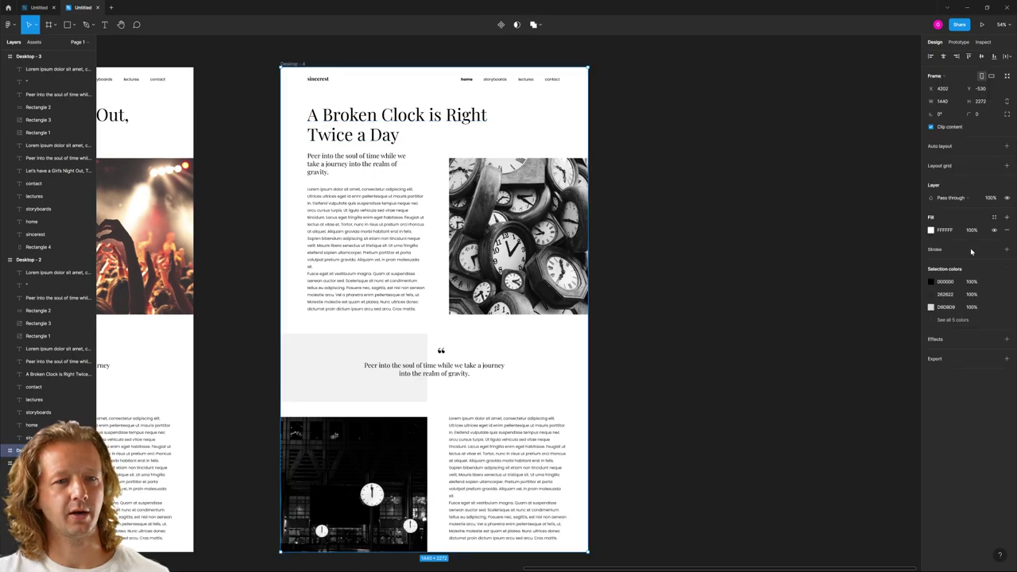
key("Escape")
left_click(295, 73)
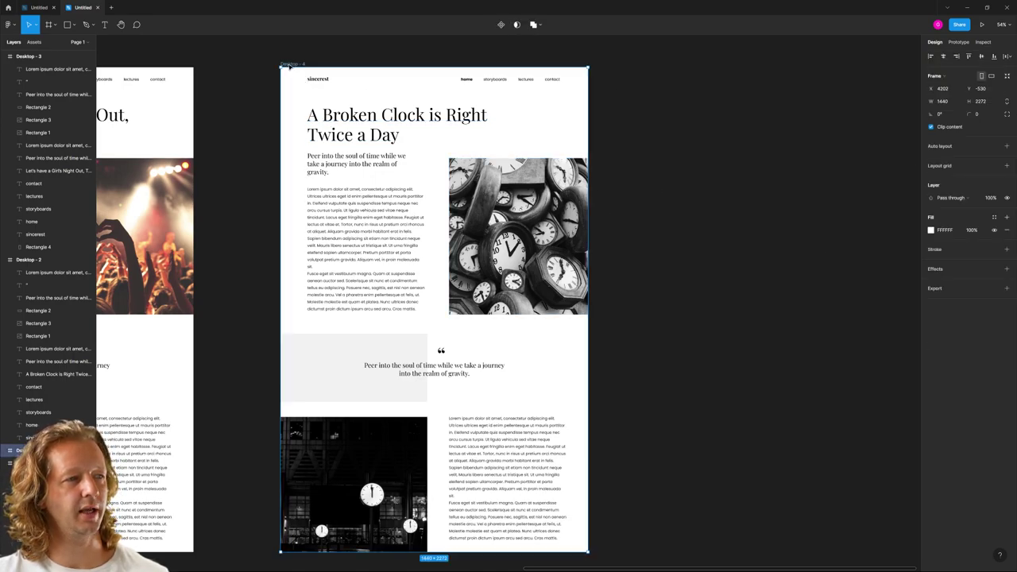
left_click(932, 282)
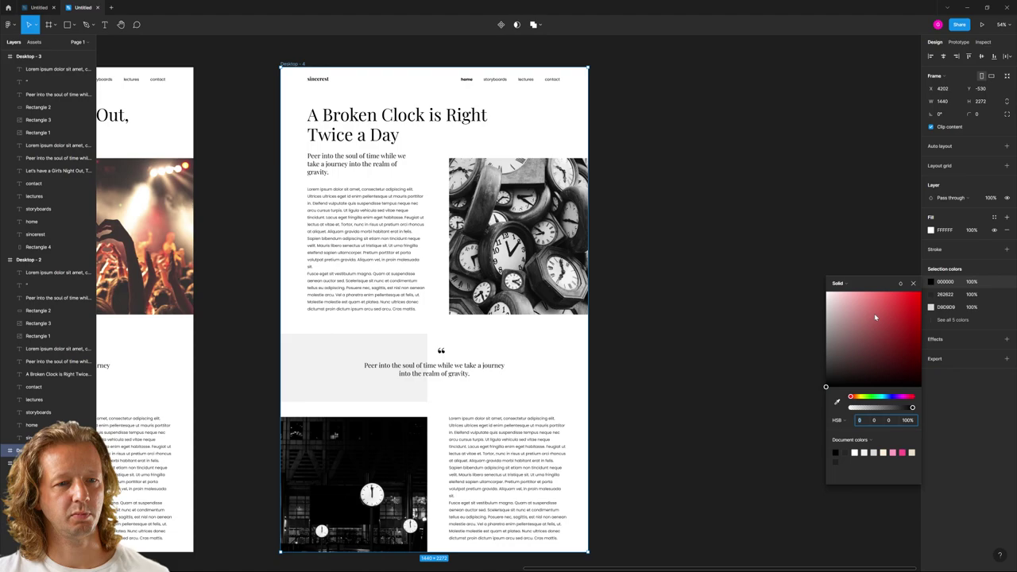
left_click_drag(838, 301, 827, 292)
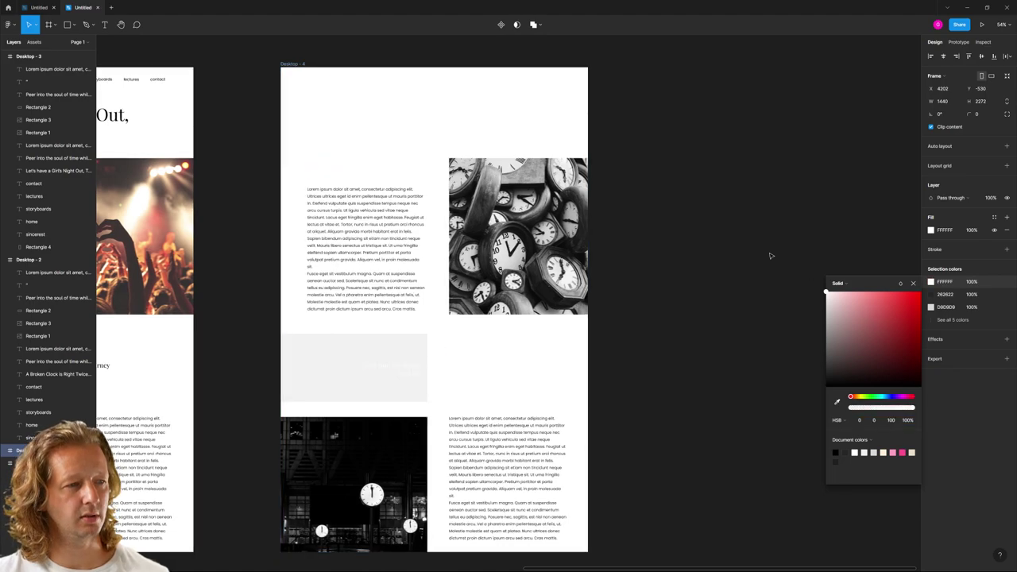
Lighten both lorem-ipsum paragraphs to near-white EBEBEB
left_click(365, 230)
left_click(509, 465, "shift")
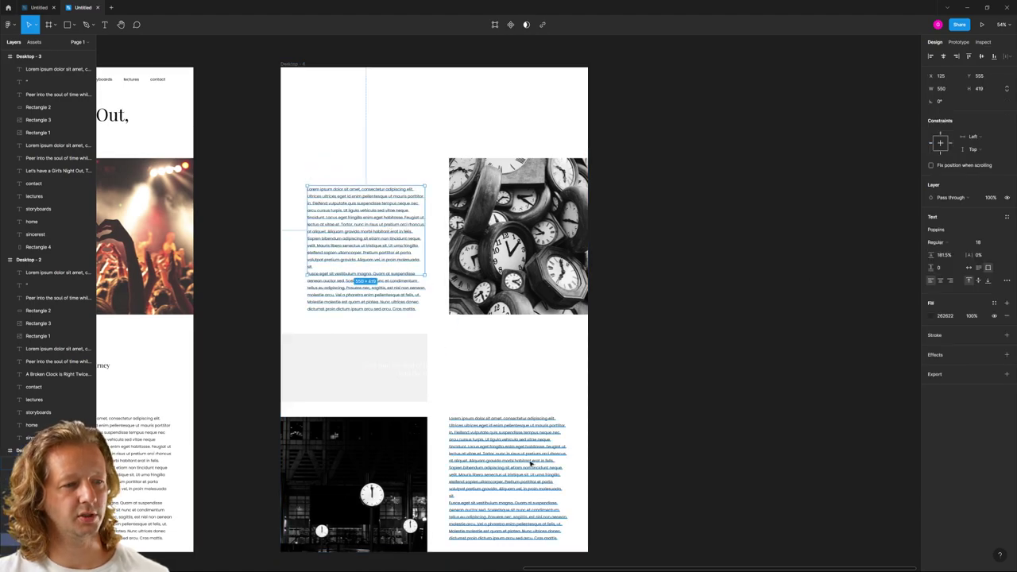
left_click(930, 317)
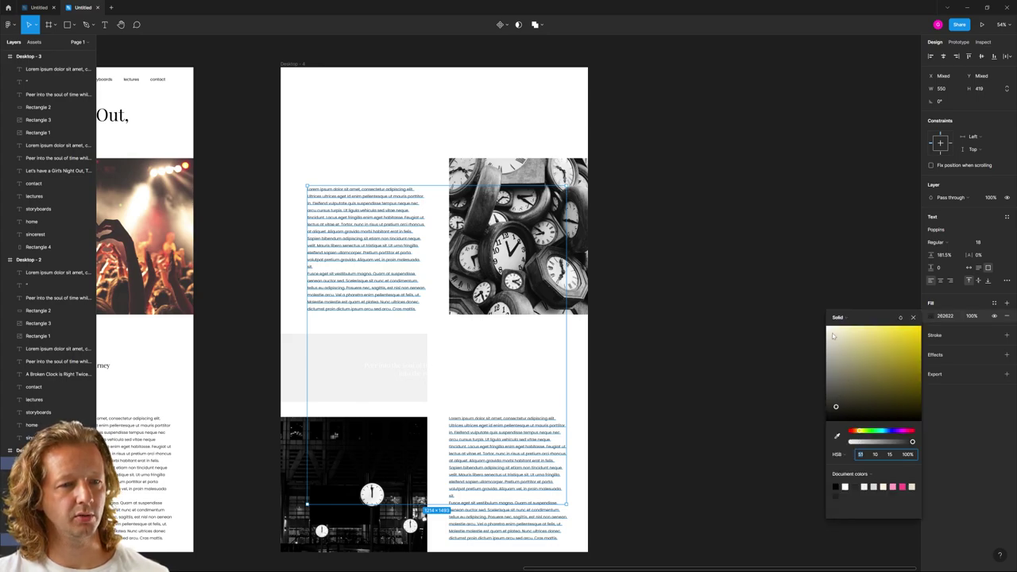
left_click_drag(835, 336, 817, 340)
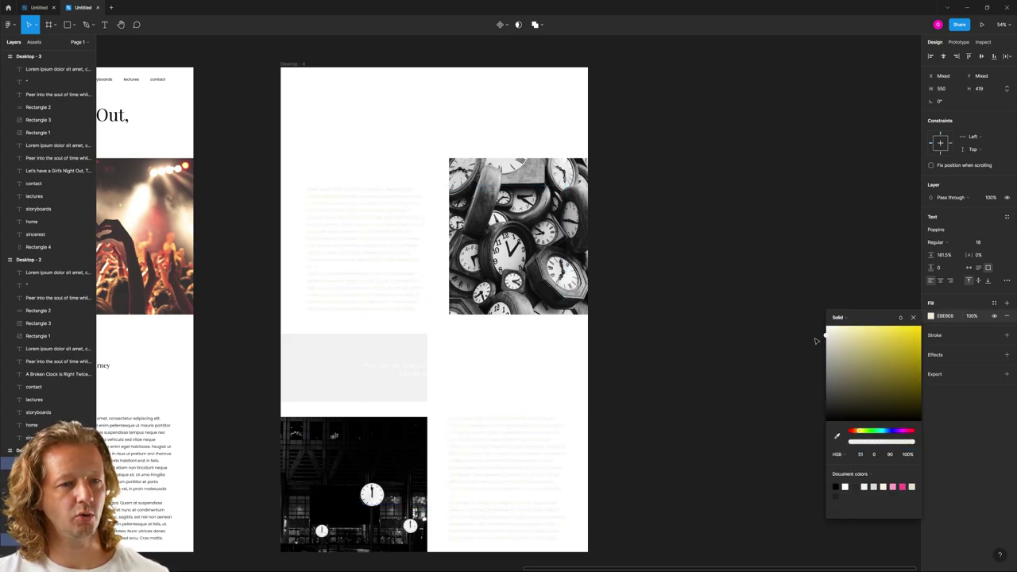
left_click(711, 209)
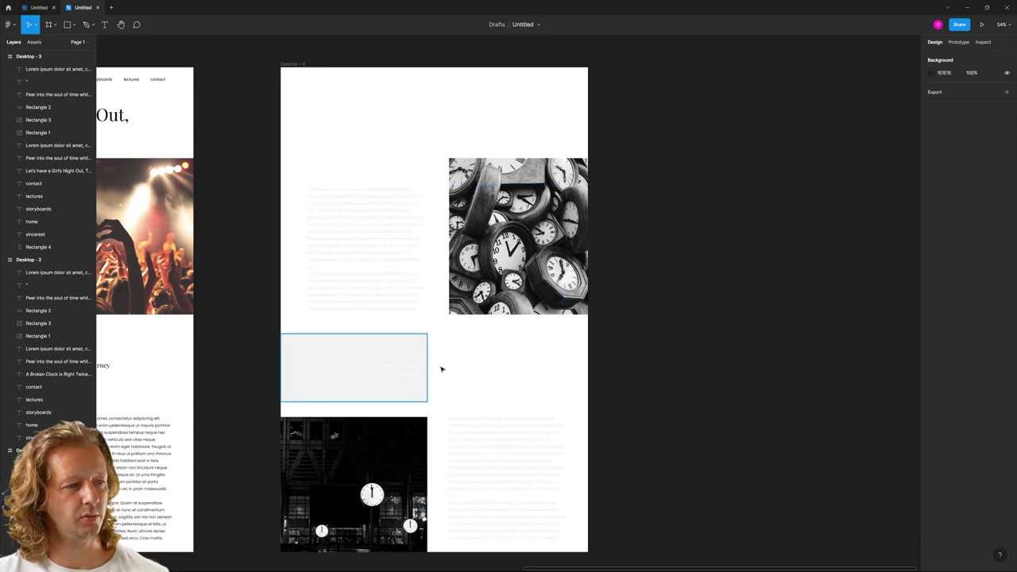
left_click(300, 63)
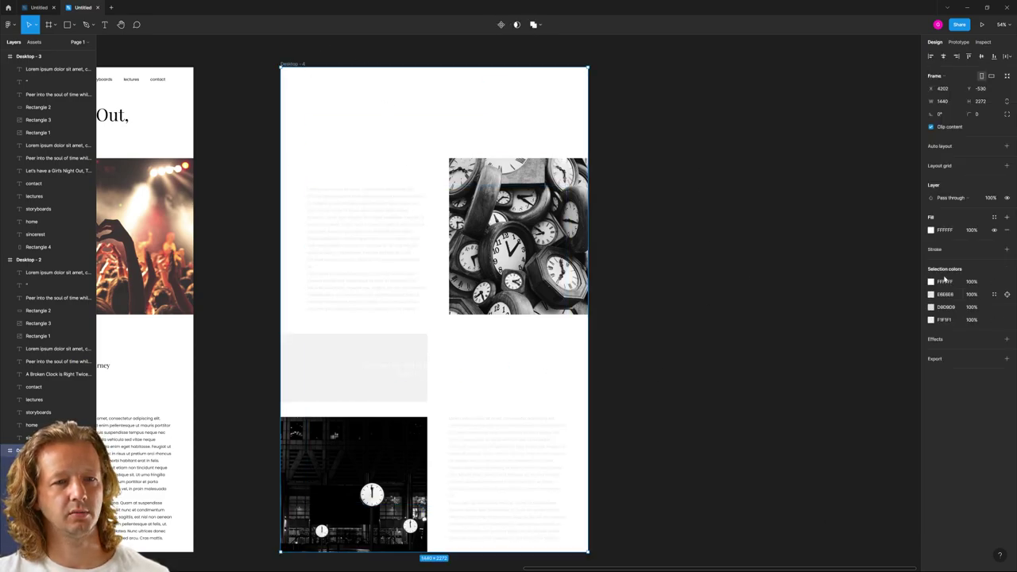
Set Desktop - 4's frame background to near-black 171717
left_click(932, 230)
left_click_drag(842, 326, 796, 333)
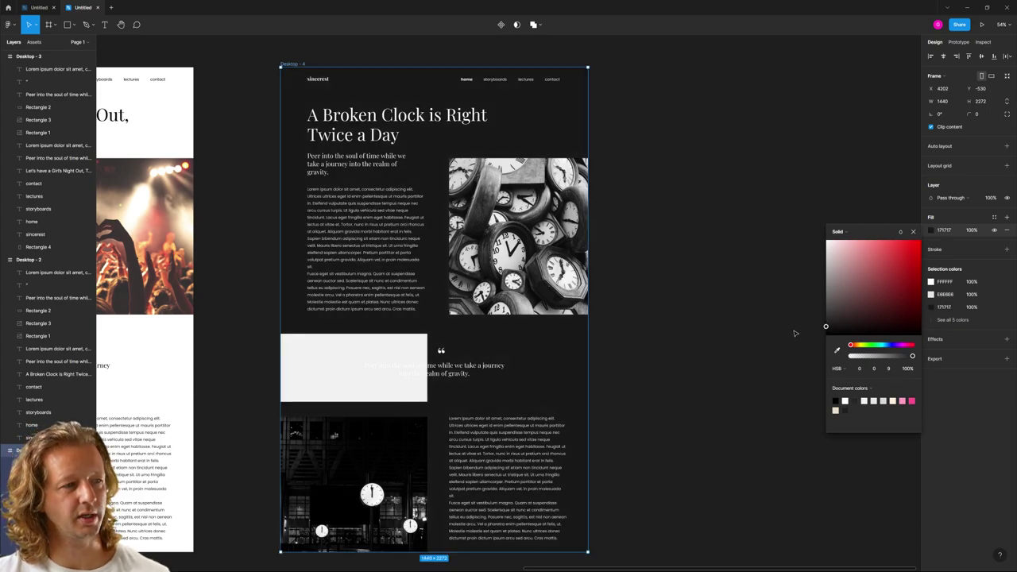
left_click(696, 196)
scroll(659, 275, "down", 1)
Eyedrop the dark background onto the quote block, then lighten it to 232323
left_click(314, 311)
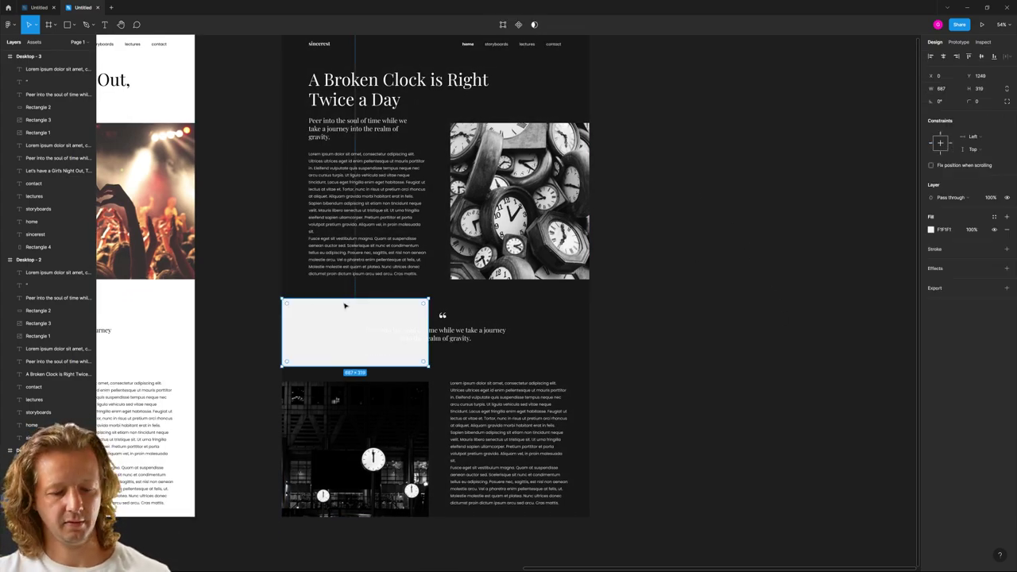
key("i")
left_click(880, 70)
left_click(931, 228)
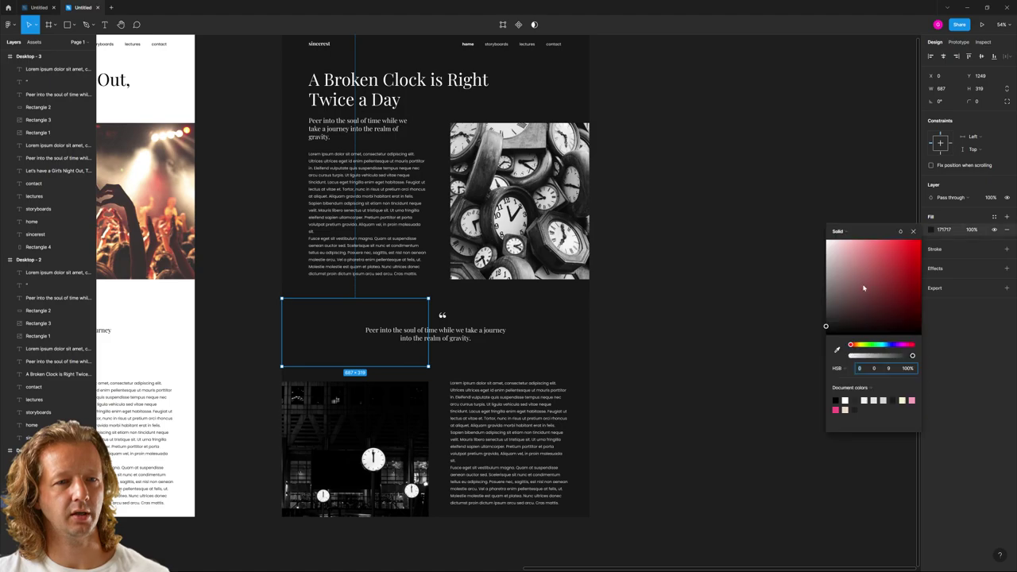
left_click(827, 321)
left_click(763, 273)
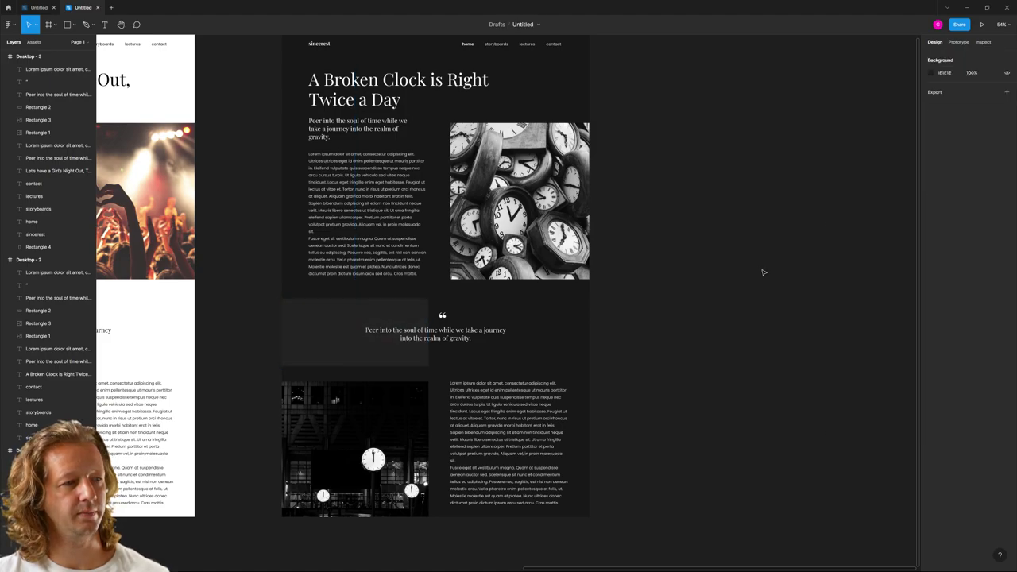
scroll(686, 188, "down", 5)
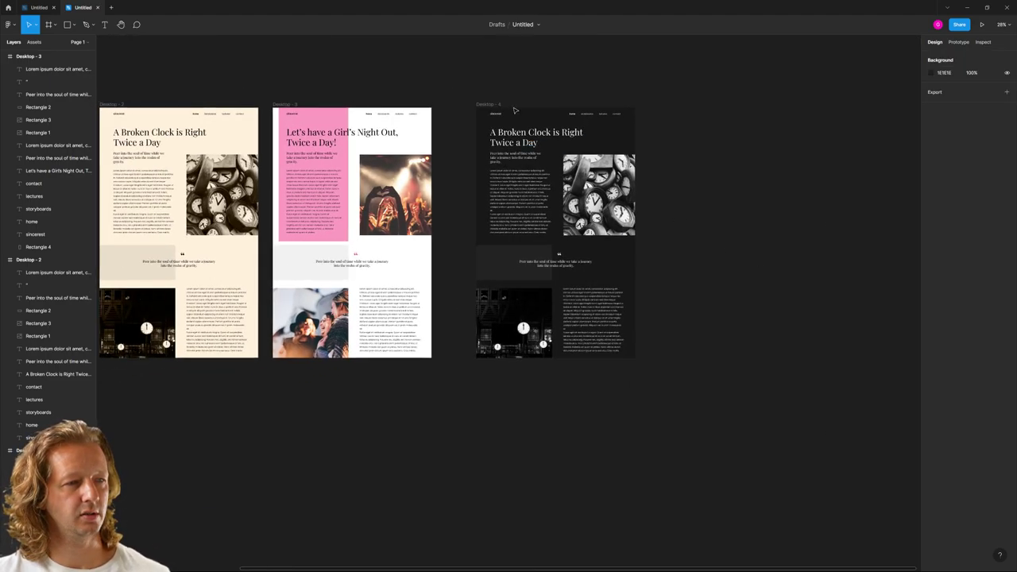
Drag the dark Desktop - 4 frame left to even its gap to the pink layout
left_click(481, 107)
left_click_drag(481, 106, 455, 106)
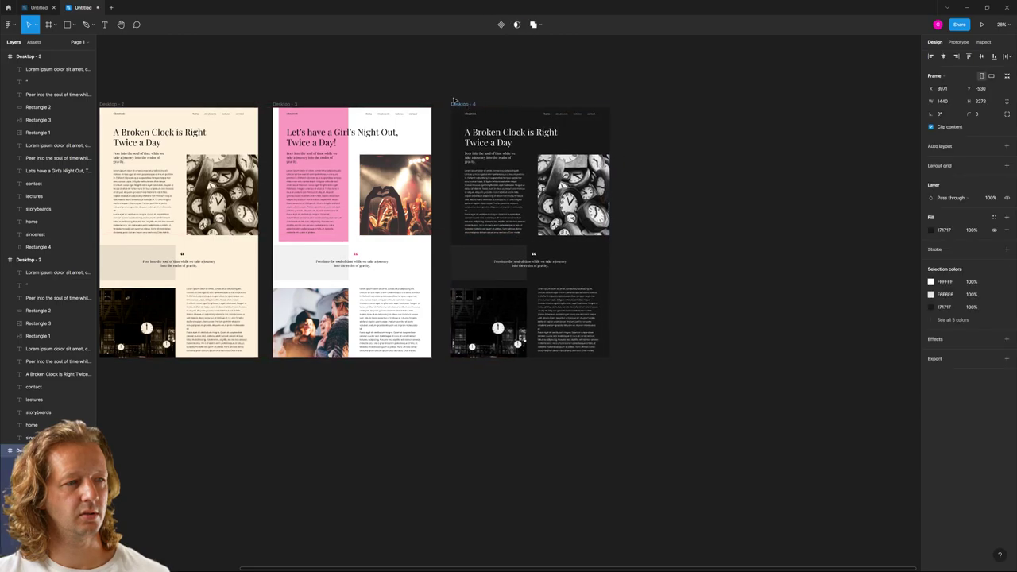
left_click(525, 73)
scroll(525, 72, "left", 3)
scroll(525, 72, "left", 3)
Review the white, beige, pink party and dark layouts across the canvas
scroll(572, 95, "down", 1)
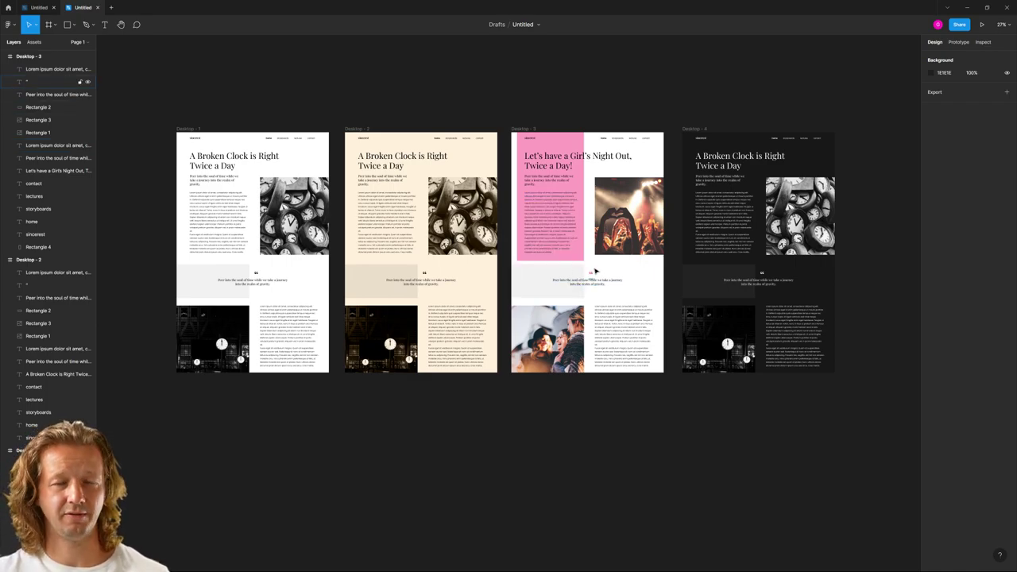
scroll(178, 187, "up", 5)
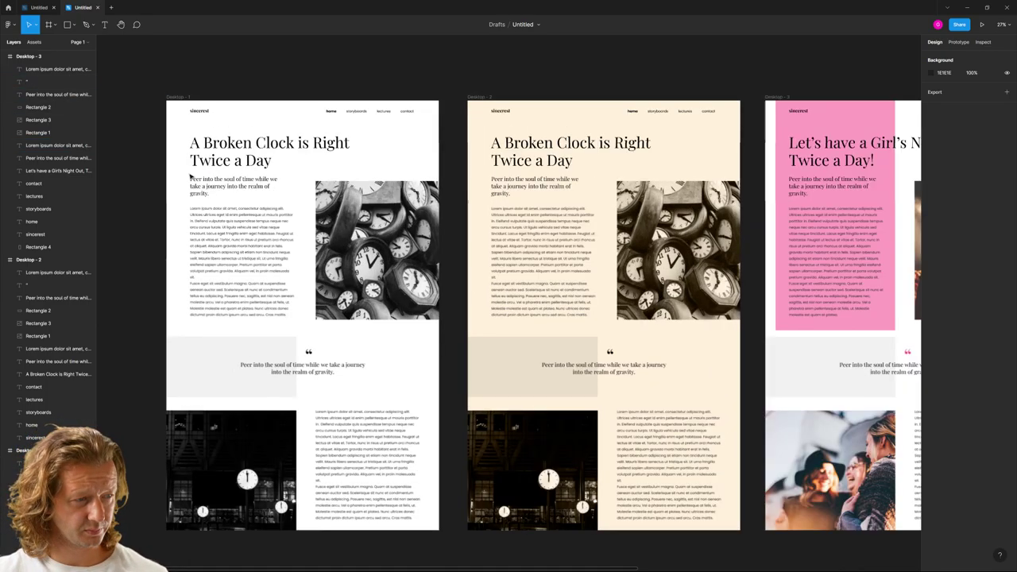
scroll(429, 175, "down", 1)
scroll(429, 174, "left", 1)
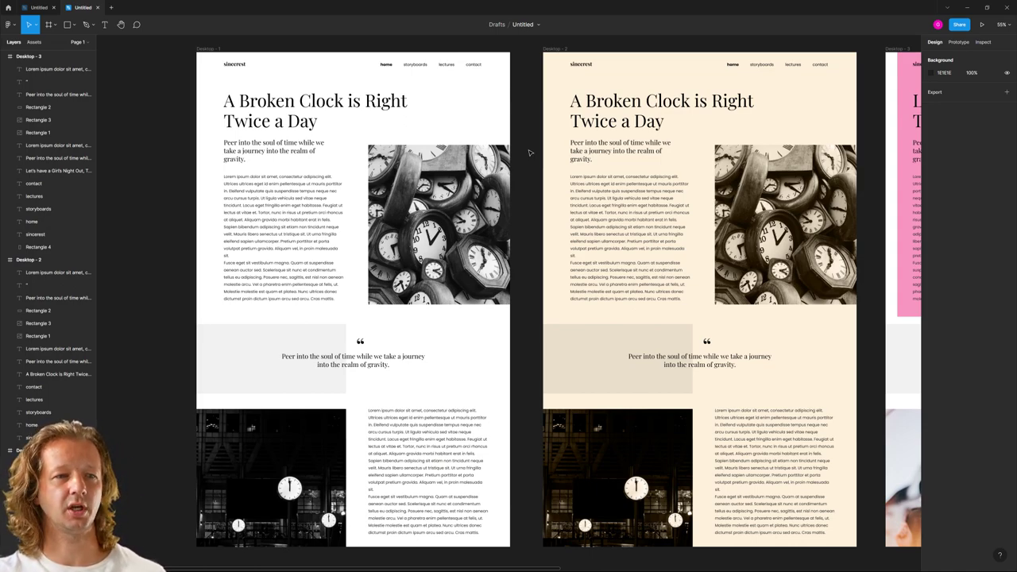
left_click(779, 216)
scroll(779, 217, "up", 5)
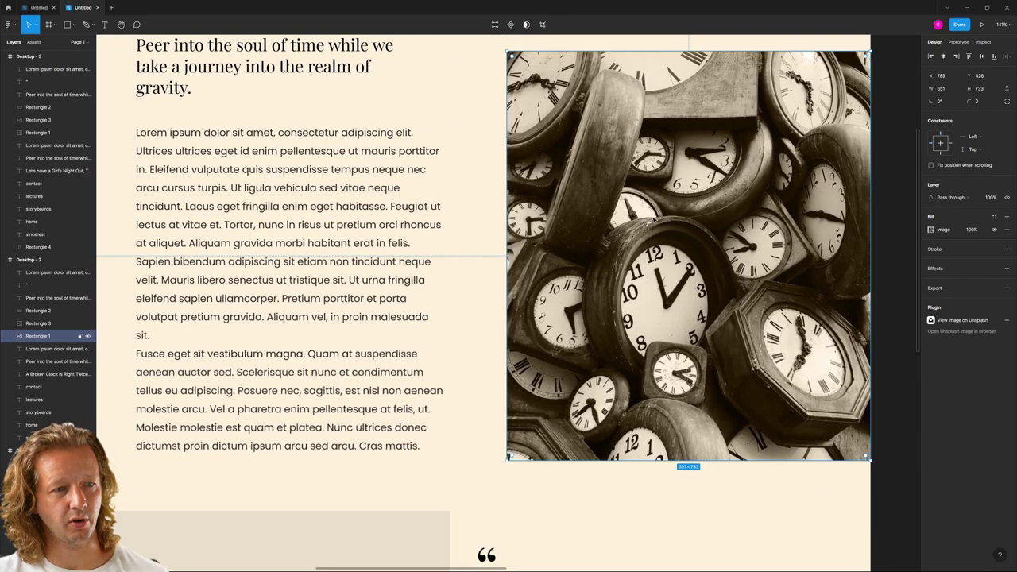
scroll(693, 270, "down", 7)
left_click(748, 352)
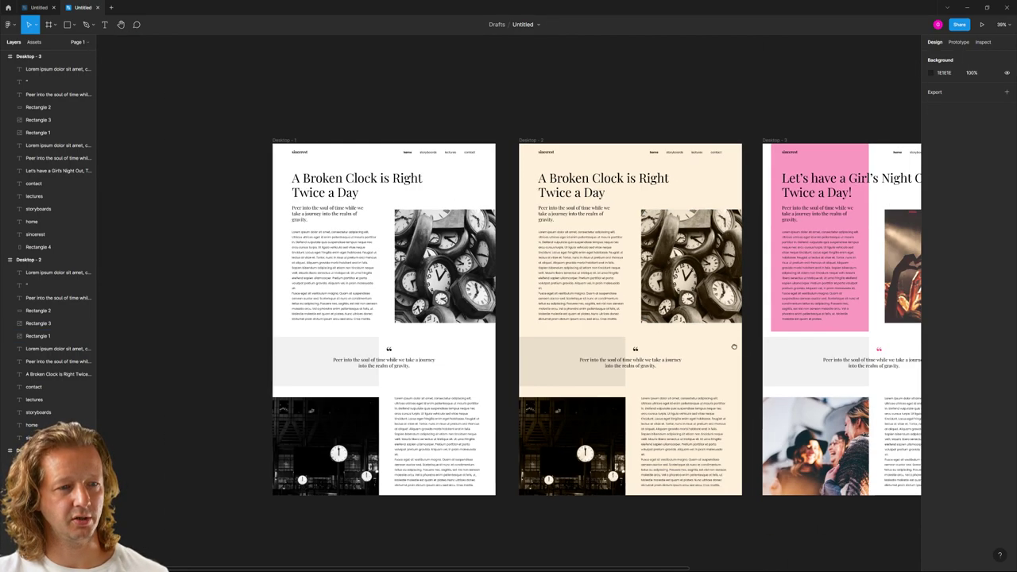
scroll(734, 347, "right", 6)
scroll(556, 238, "left", 1)
scroll(477, 97, "down", 3)
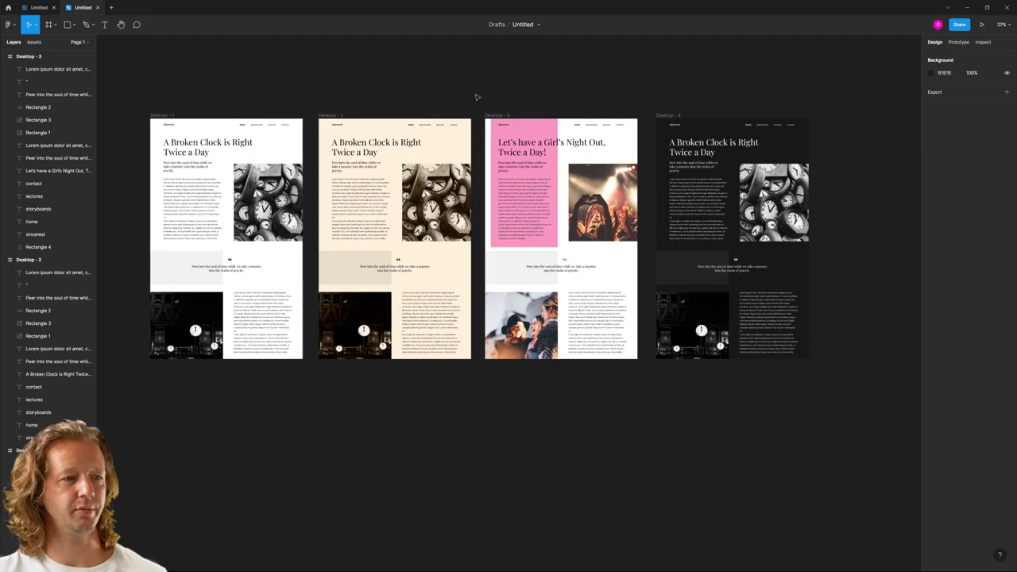